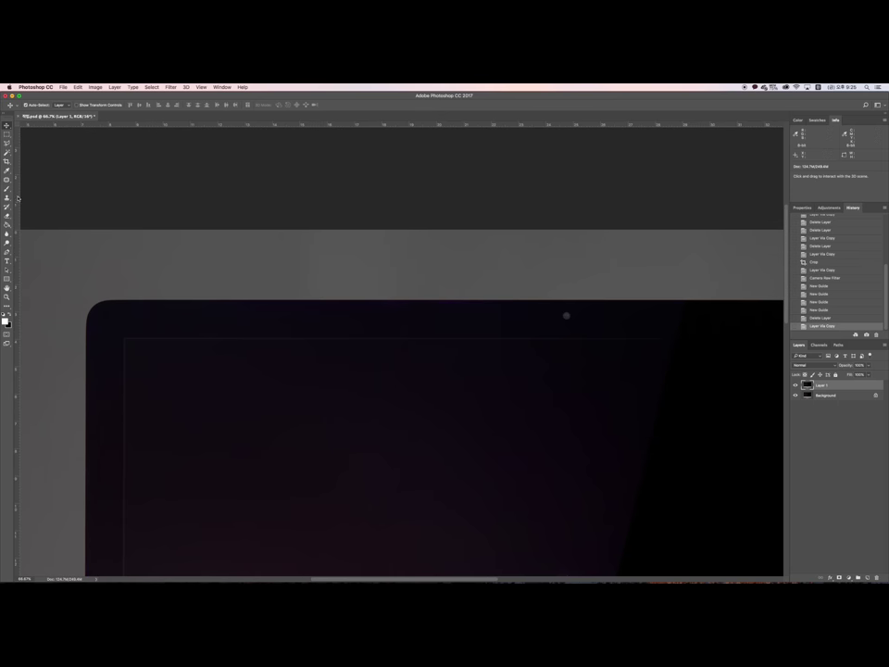
Step: Straighten the photo along the monitor's top edge with the Crop tool's Straighten option, then duplicate Layer 1
key(c)
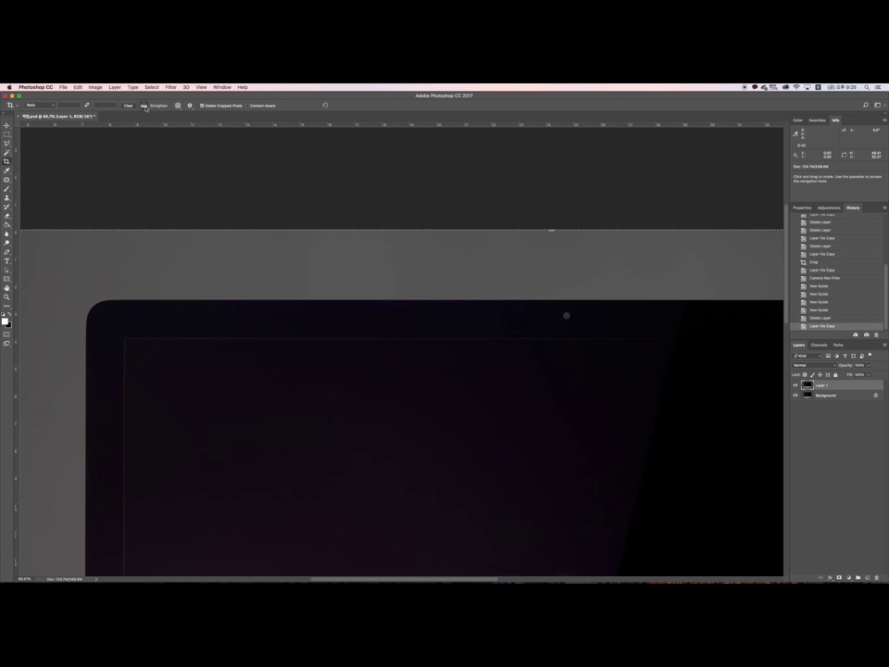
click(144, 106)
drag(171, 302, 606, 301)
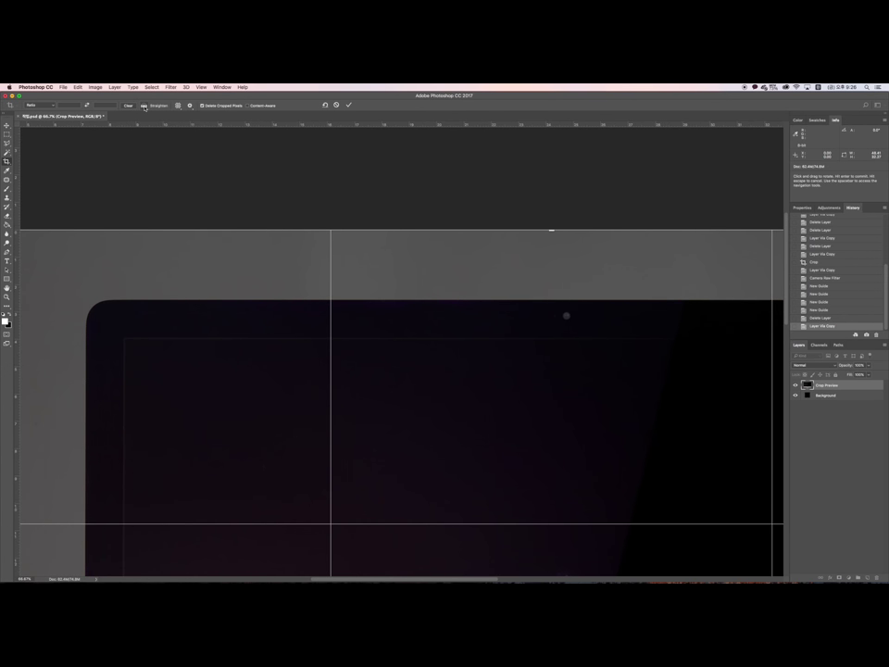
drag(137, 299, 721, 301)
key(super+minus)
key(super+minus)
key(super+minus)
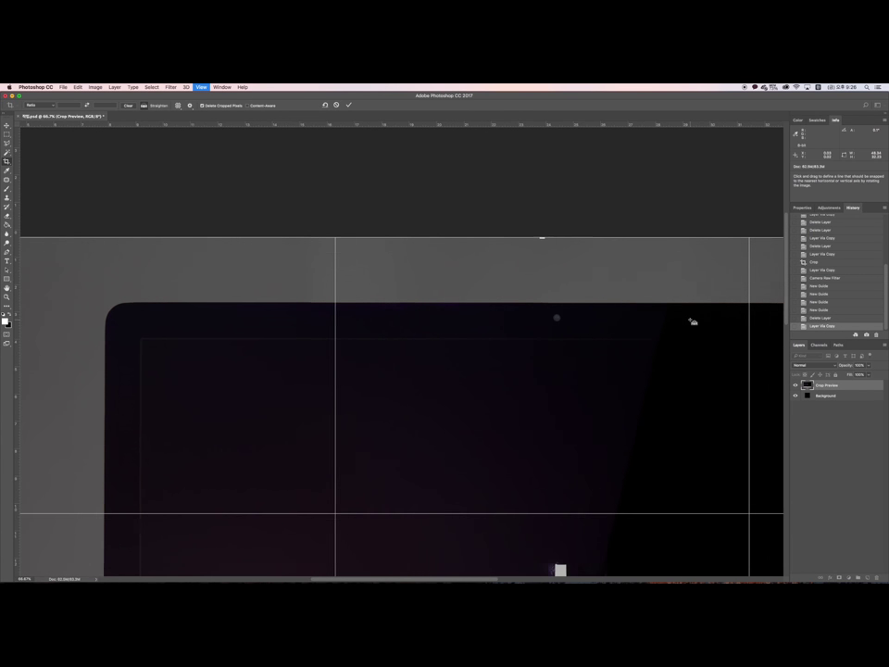
key(Return)
key(Return)
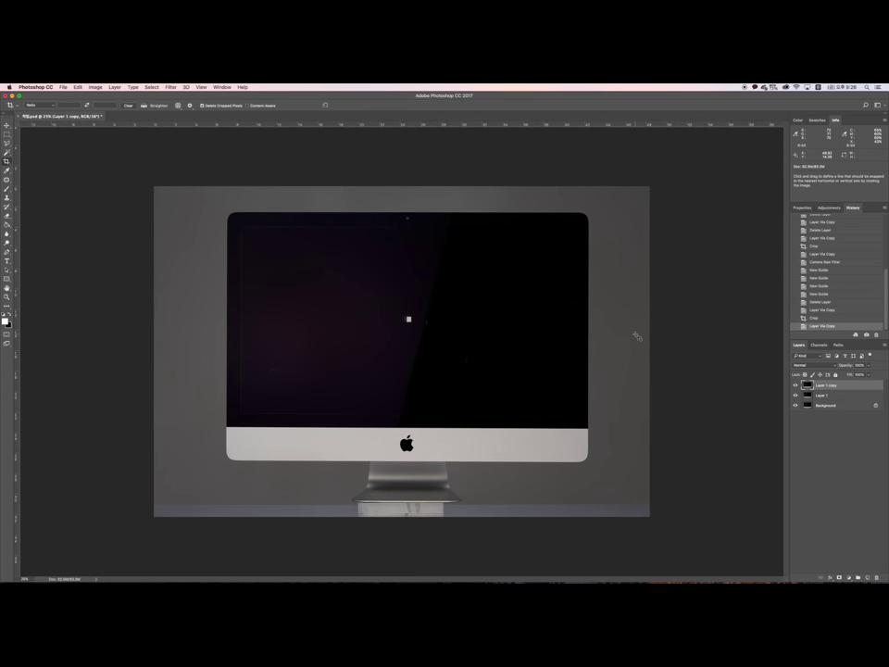
Step: Show the guides and check the monitor's edges against them up close
key(super+semicolon)
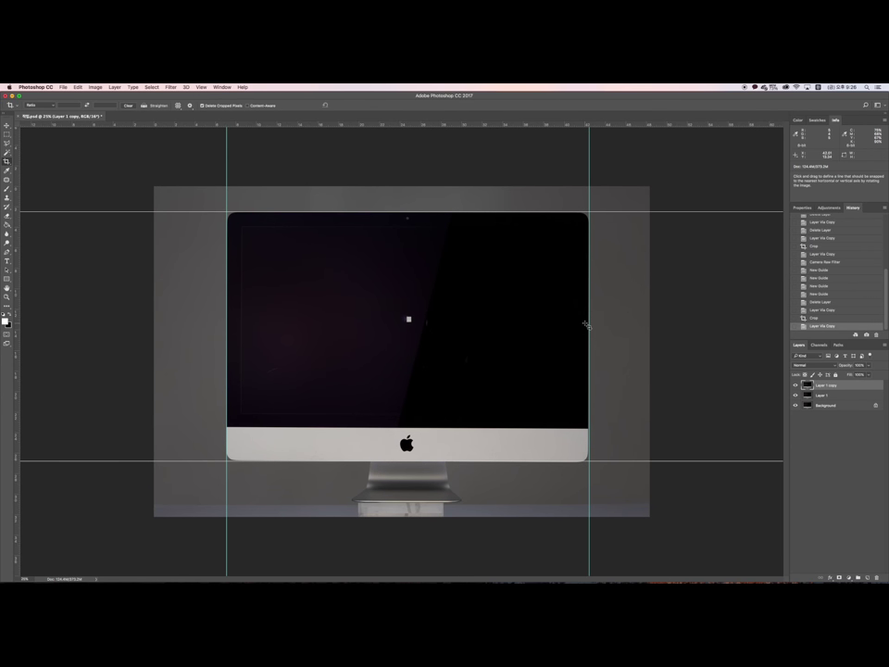
key(super+plus)
key(super+plus)
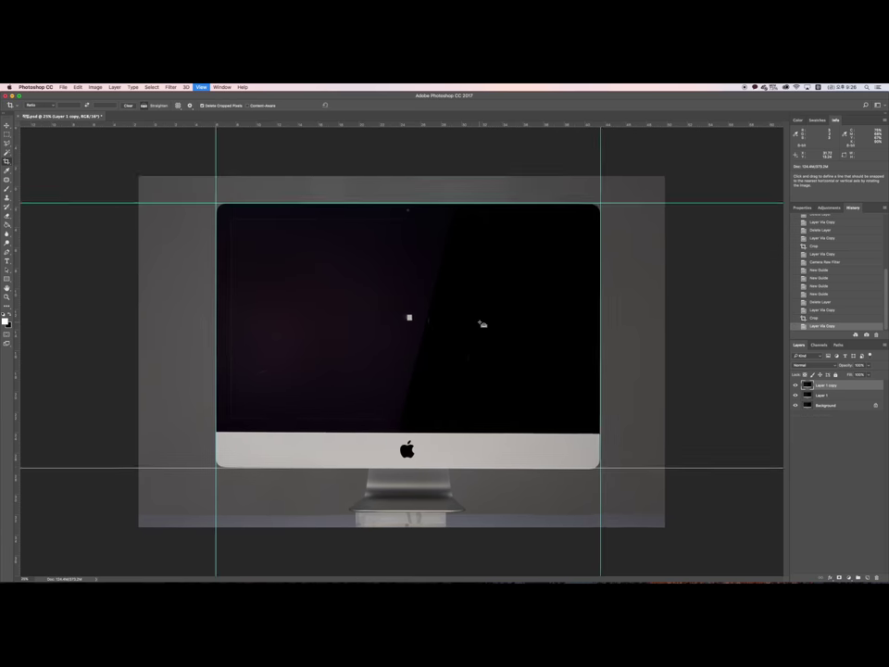
drag(365, 245, 494, 486)
drag(478, 426, 293, 291)
drag(643, 306, 699, 316)
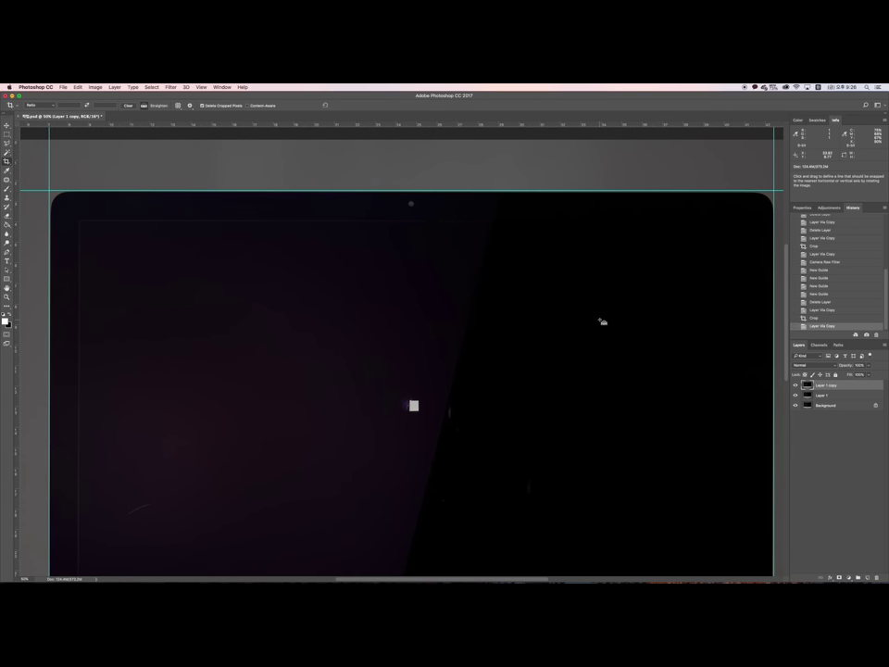
Step: Try to square the monitor to added guides by rotating the duplicated layer and distorting its corners with Free Transform
key(super+minus)
key(super+t)
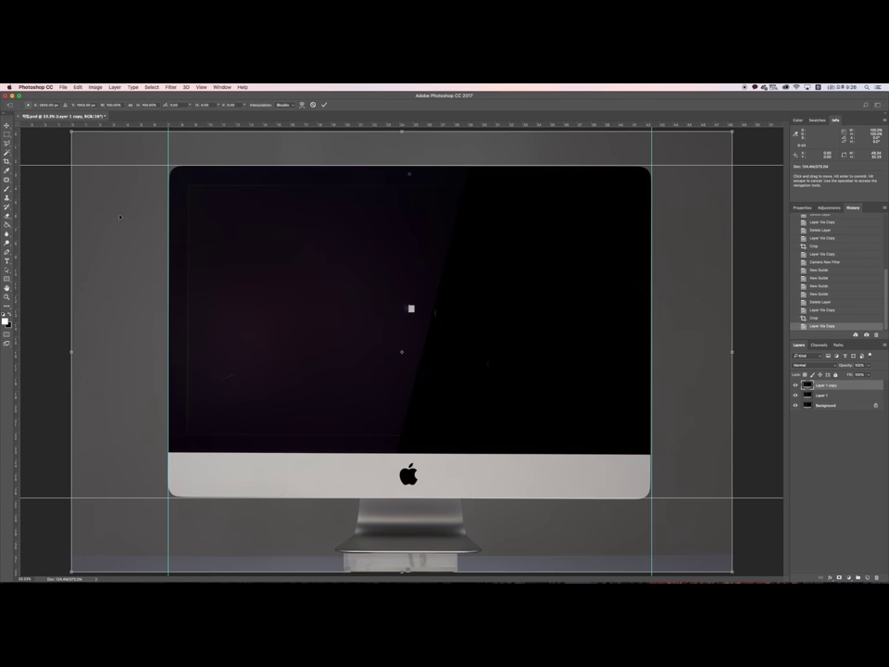
drag(66, 131, 66, 131)
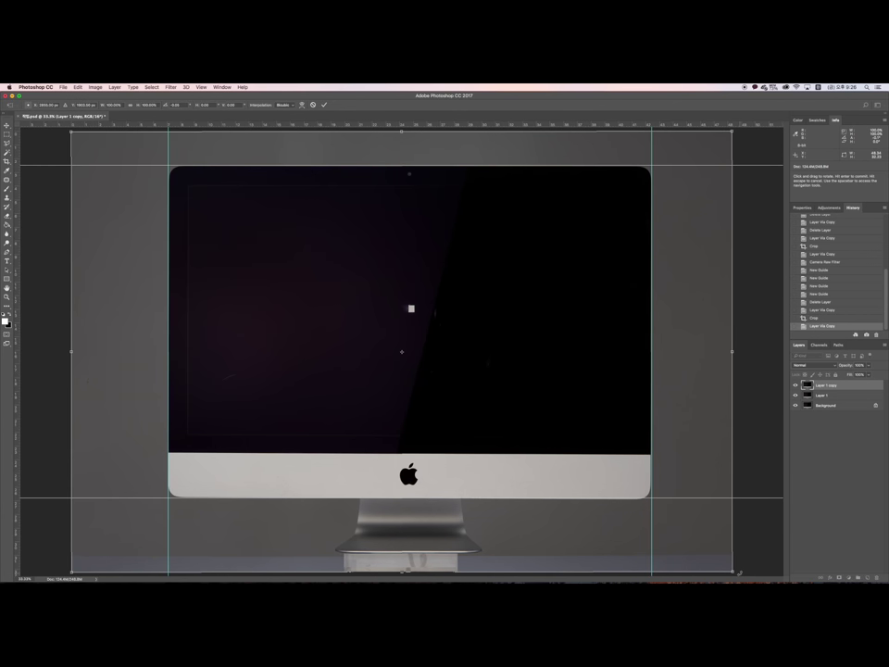
drag(739, 573, 739, 571)
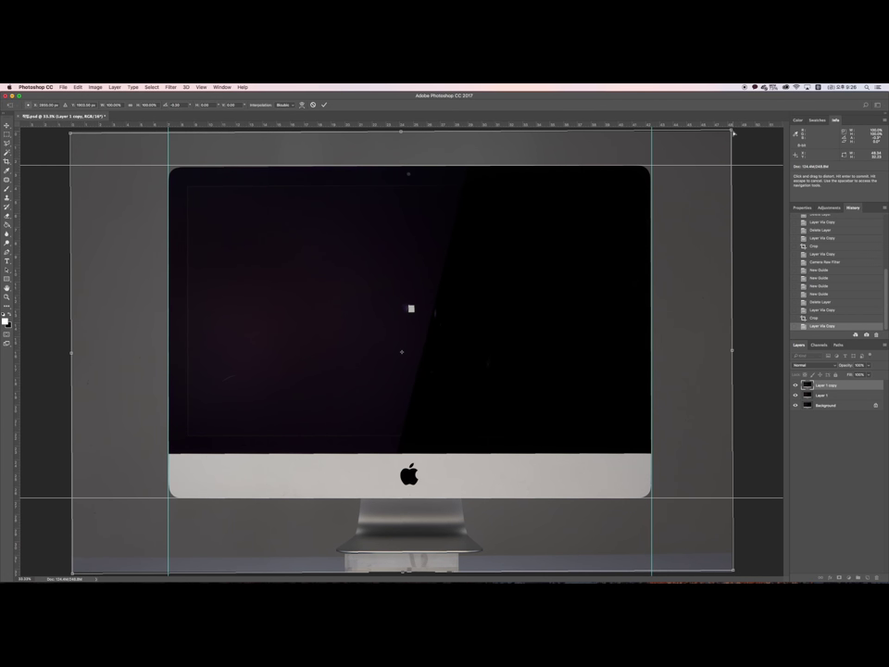
drag(135, 124, 133, 168)
drag(733, 131, 732, 132)
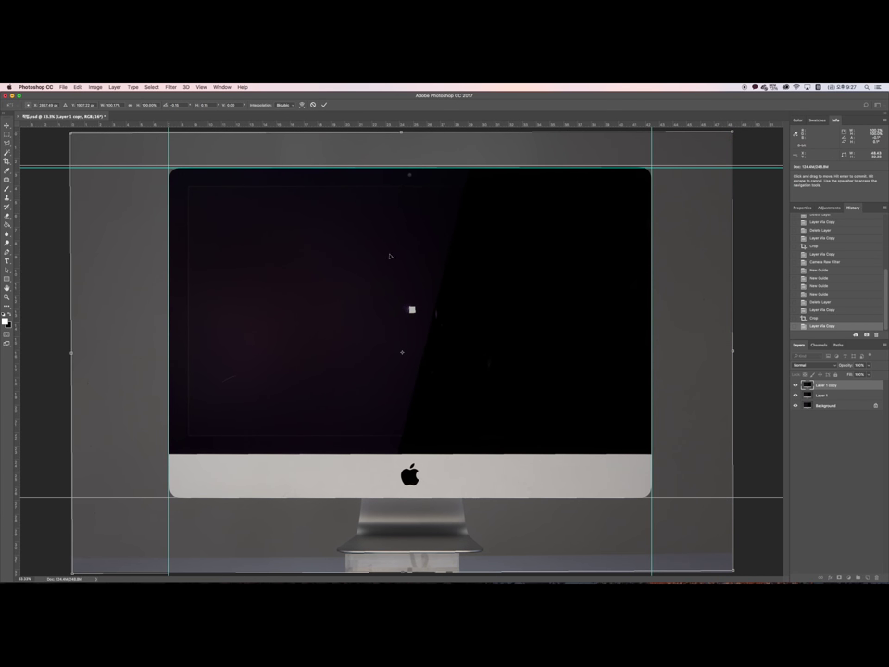
drag(16, 201, 169, 218)
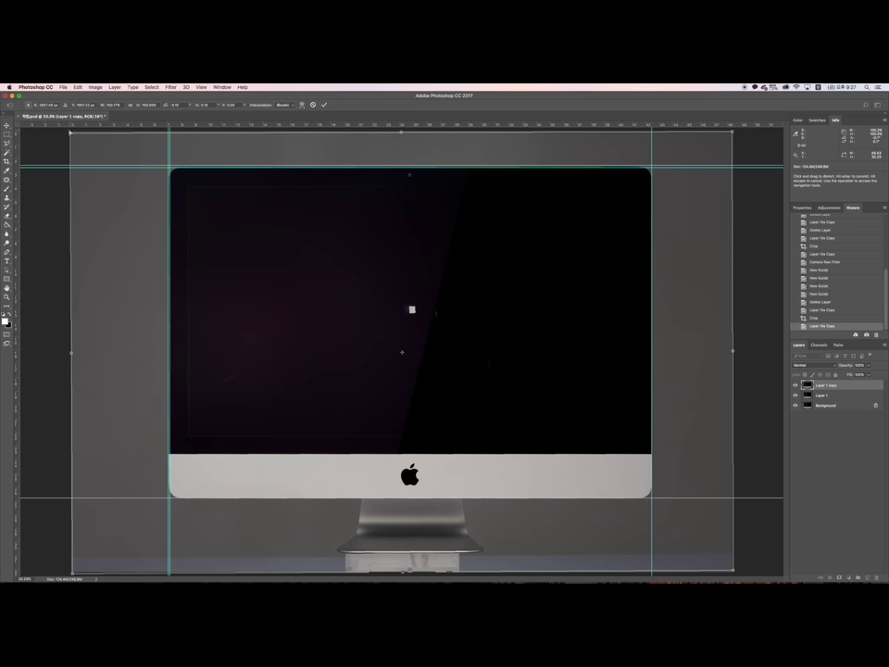
drag(70, 135, 72, 134)
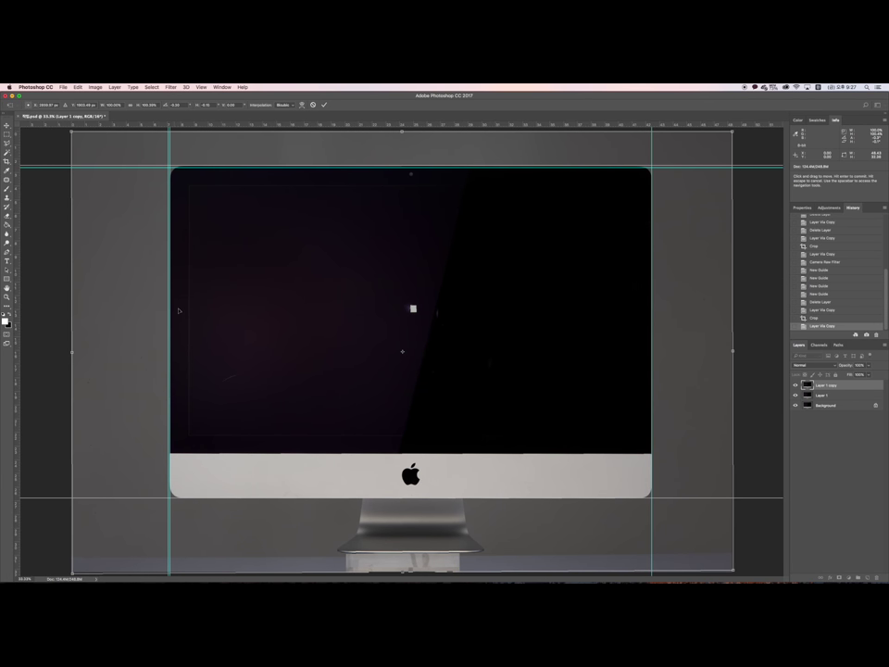
key(super+z)
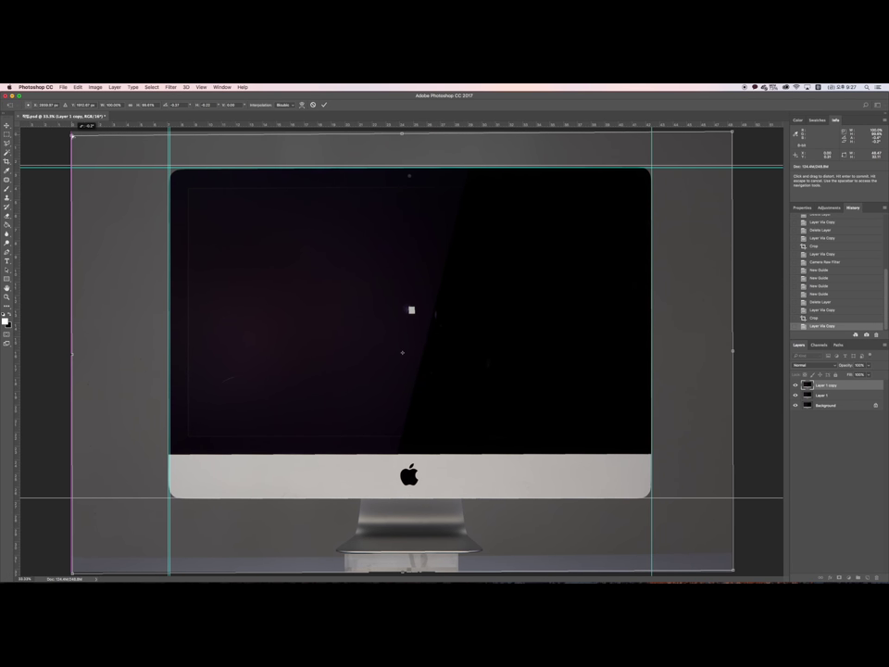
drag(71, 134, 73, 134)
key(Escape)
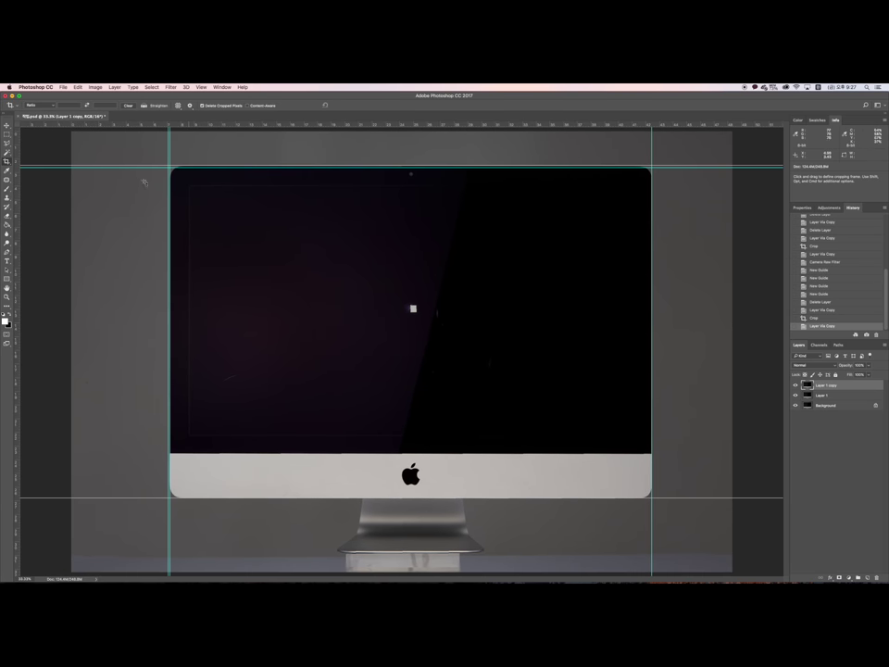
Step: Hide the guides and correct the duplicated layer's perspective in Camera Raw with Horizontal at -1 and a slight counterclockwise rotation
key(c)
key(super+semicolon)
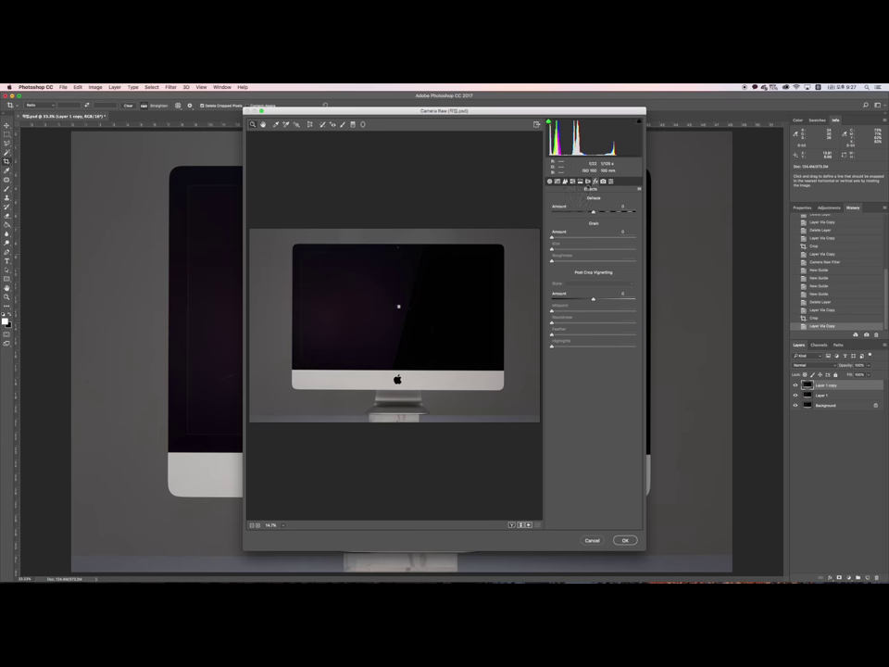
click(587, 182)
click(478, 286)
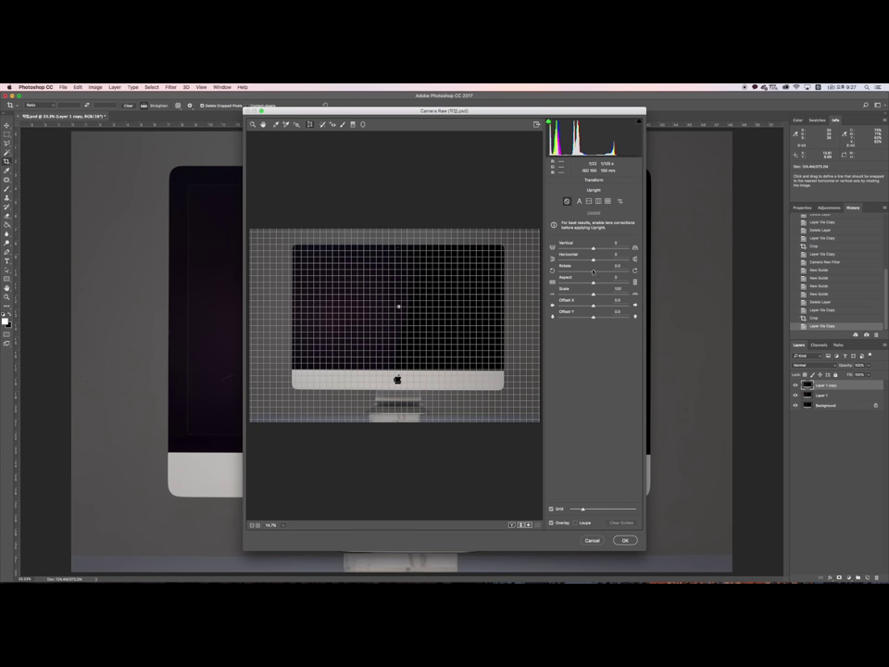
drag(592, 270, 593, 271)
drag(593, 259, 593, 259)
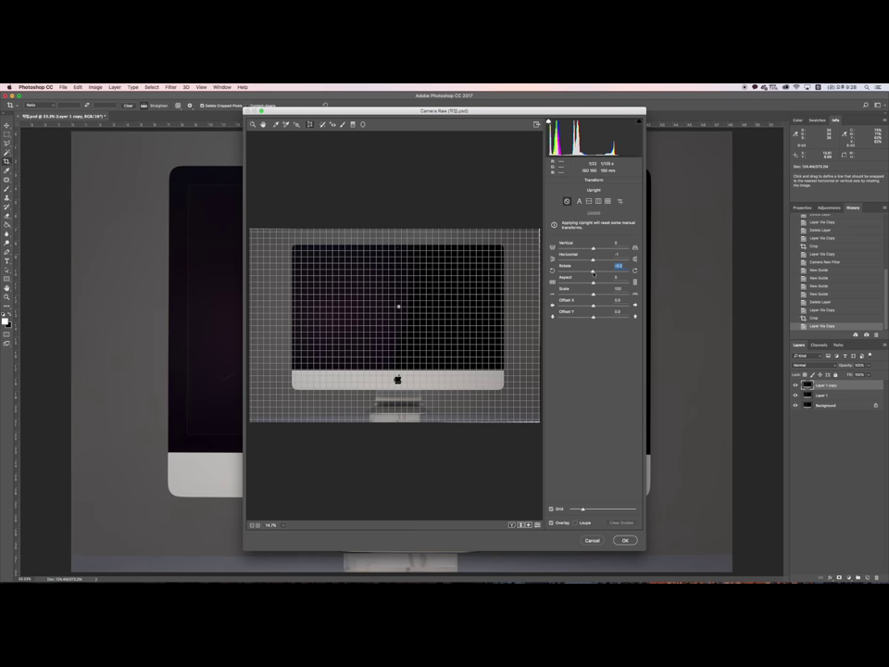
click(624, 539)
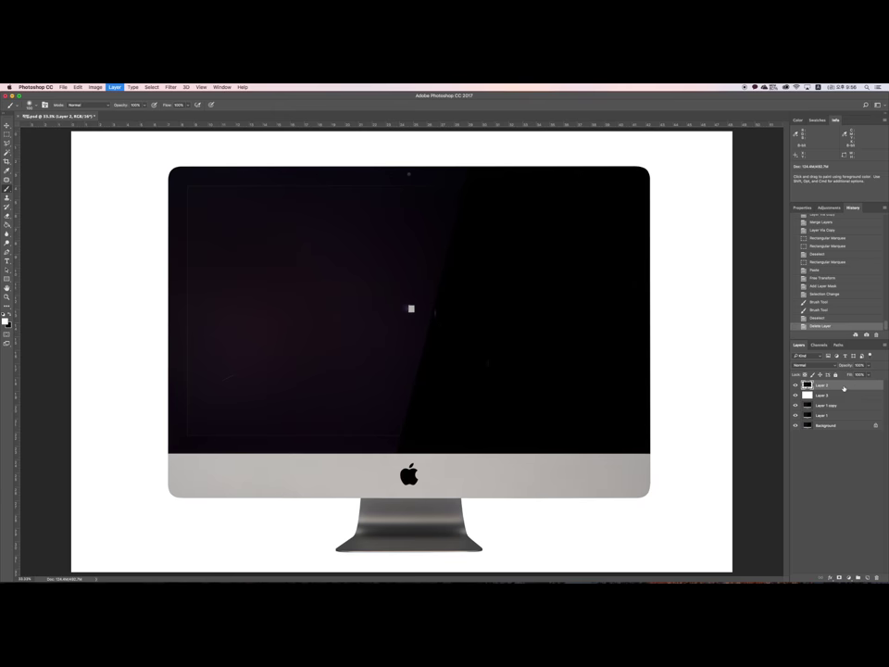
Step: Duplicate Layer 2 twice and brighten the top copy by raising its exposure with the Camera Raw Filter
key(ctrl+j)
key(ctrl+j)
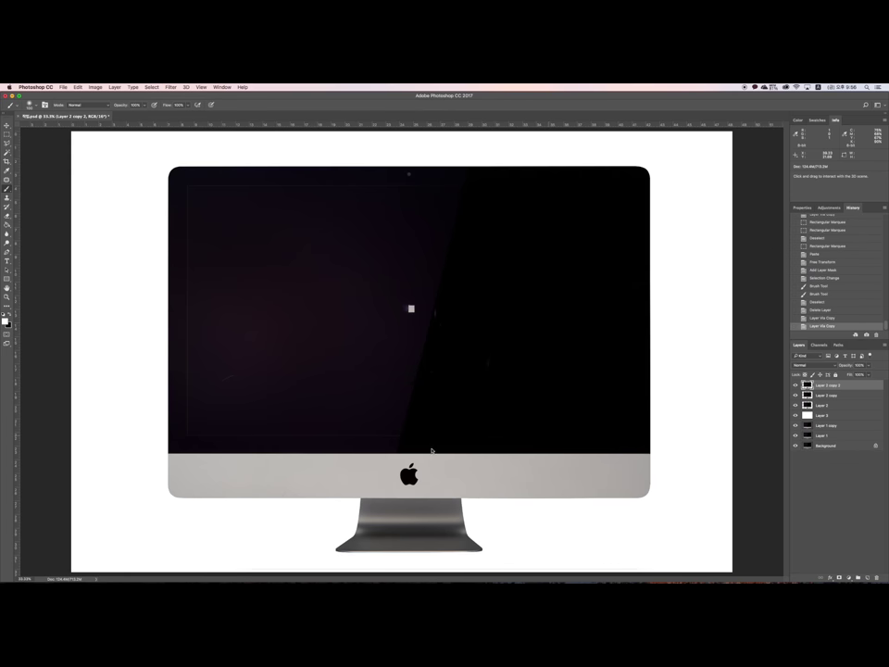
key(super+shift+a)
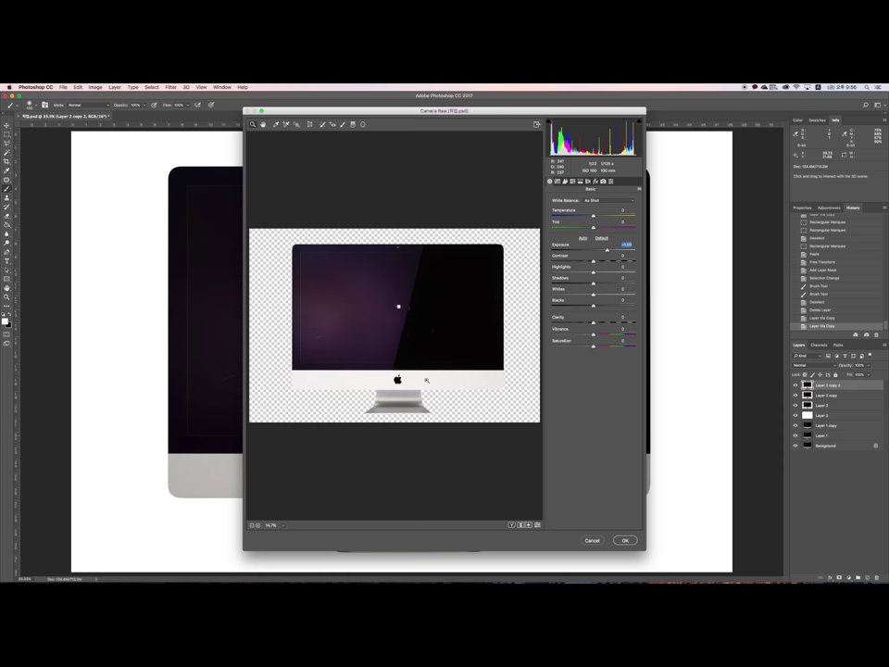
drag(607, 251, 597, 284)
click(625, 540)
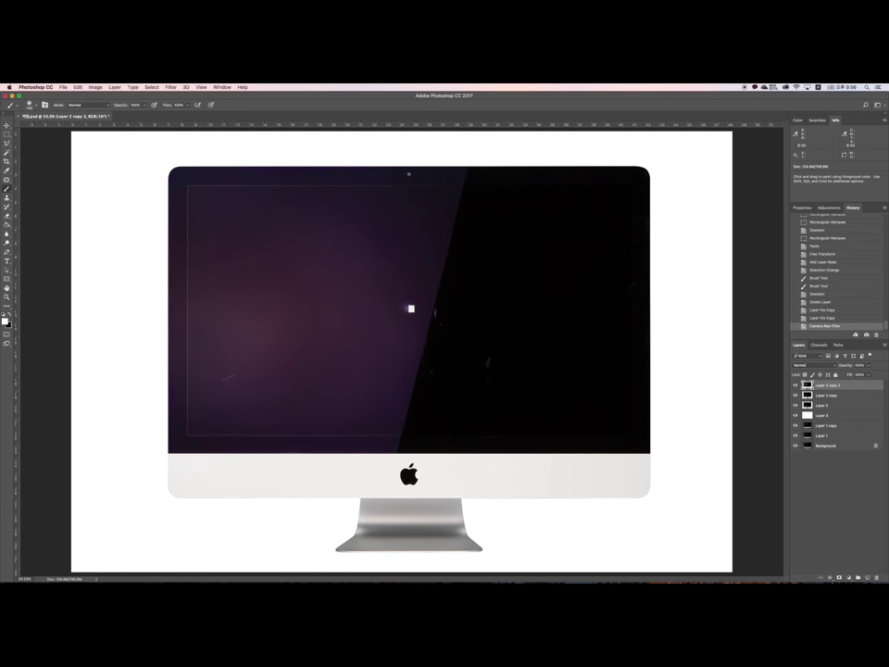
Step: Add a black layer mask that hides the brightened Layer 2 copy 2
alt+click(839, 578)
key(super+plus)
drag(434, 540, 447, 340)
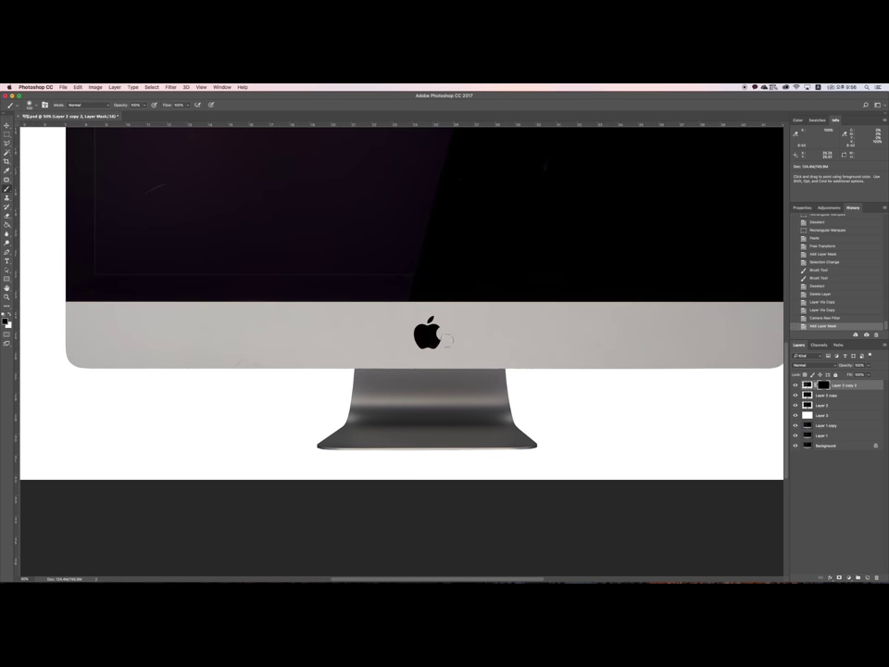
key(super+plus)
drag(455, 450, 453, 421)
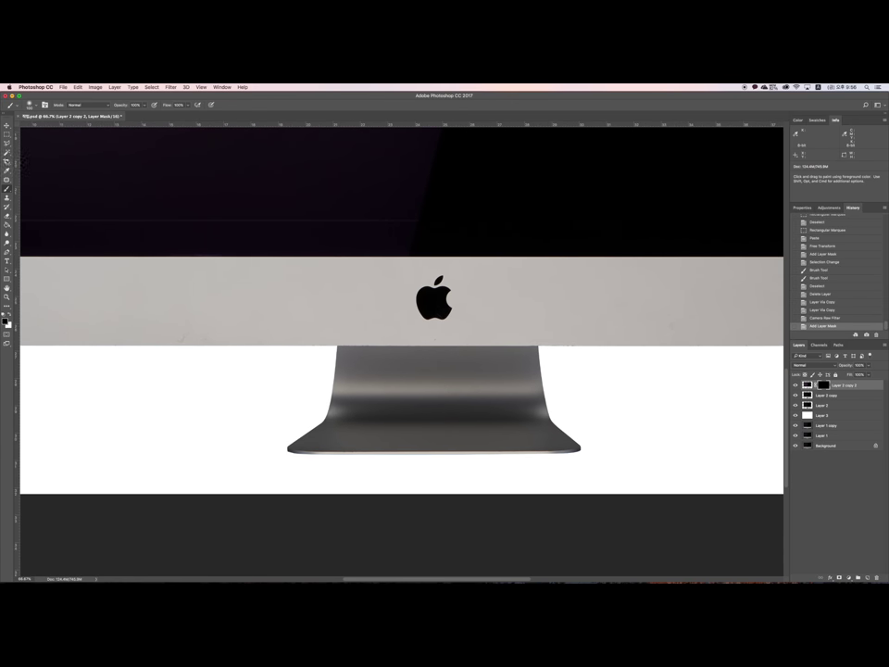
Step: Outline the monitor stand with a Polygonal Lasso selection along the chin's lower edge and nudge the selection up slightly
click(6, 142)
key(super+plus)
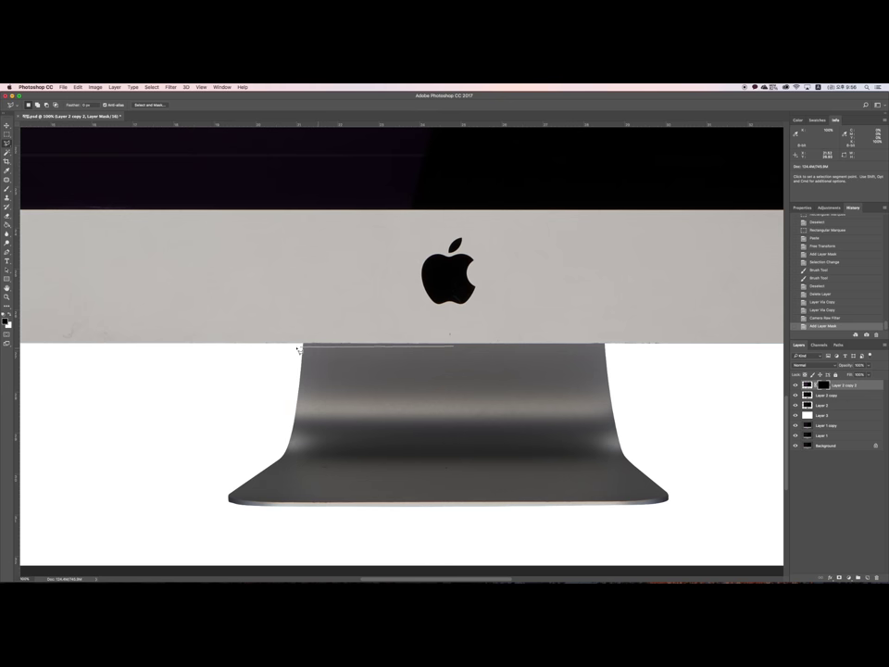
click(298, 345)
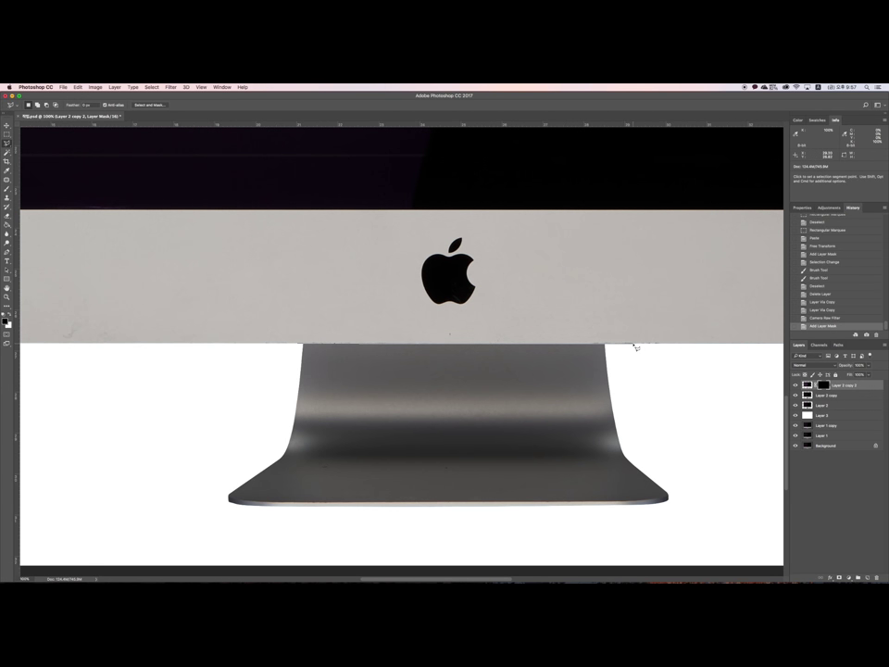
click(634, 345)
click(688, 489)
click(657, 530)
click(219, 534)
click(198, 477)
click(296, 349)
key(Up)
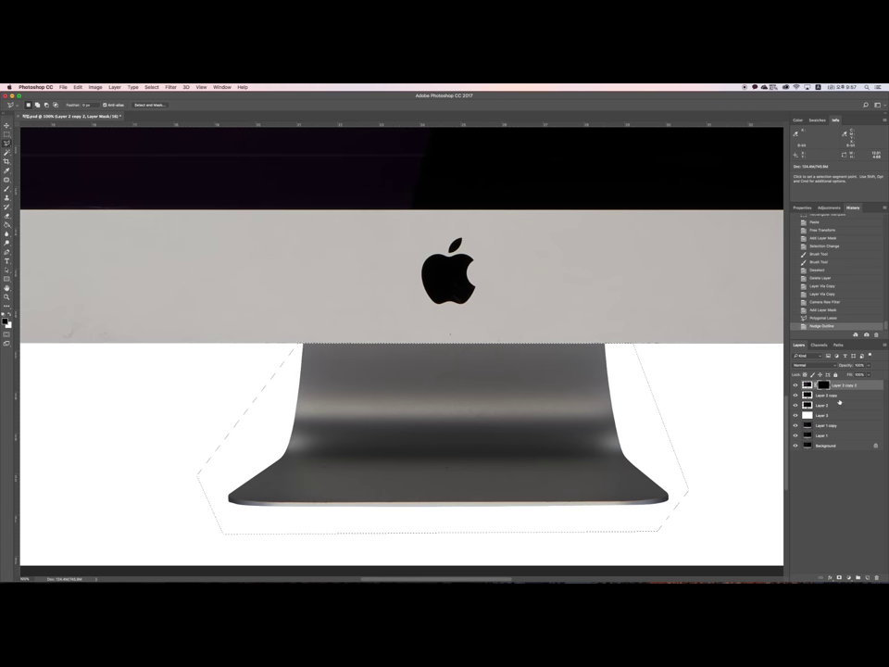
Step: Paint white on the layer mask within the selection using an enlarged brush to reveal the brighter stand, then deselect
key(b)
click(439, 502)
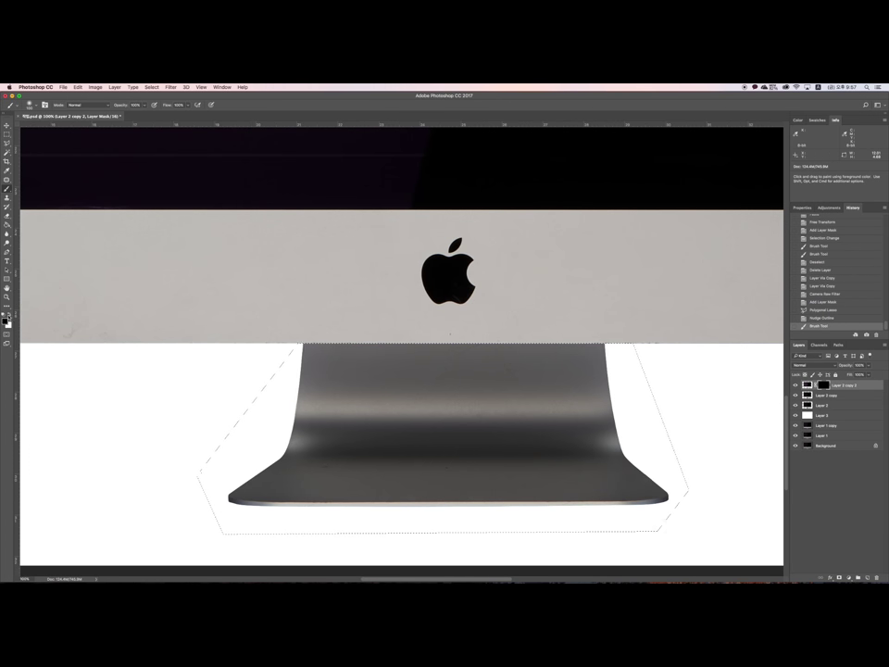
click(10, 315)
shift+click(242, 506)
key(bracketright)
key(bracketright)
key(bracketright)
key(bracketright)
key(bracketright)
key(bracketright)
mouse_move(203, 495)
mouse_down()
mouse_move(398, 495)
mouse_move(408, 476)
mouse_move(653, 441)
mouse_move(261, 402)
mouse_move(103, 371)
mouse_up()
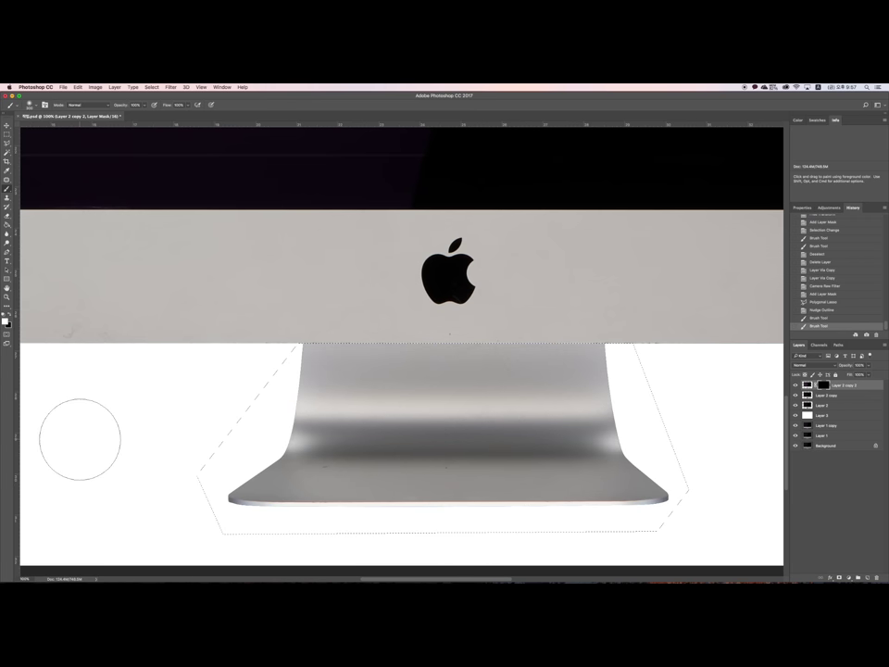
key(super+z)
mouse_move(175, 478)
mouse_down()
mouse_move(656, 508)
mouse_move(823, 464)
mouse_move(11, 441)
mouse_move(224, 443)
mouse_move(337, 404)
mouse_move(646, 396)
mouse_move(491, 403)
mouse_move(4, 393)
mouse_move(615, 416)
mouse_up()
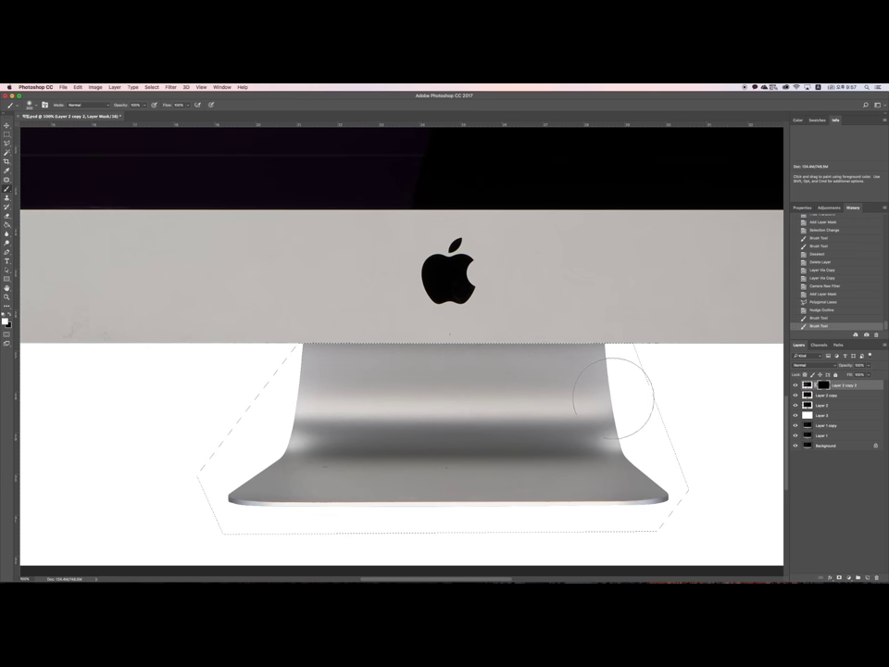
key(super+d)
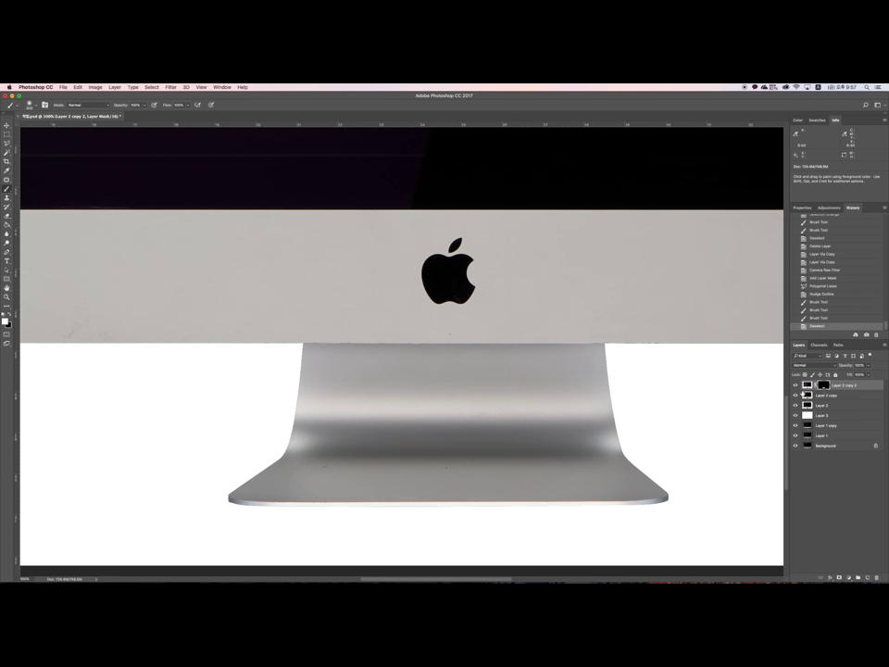
Step: Examine the brightened stand within the whole image, comparing it with Layer 2 copy 2 hidden and shown
key(super+minus)
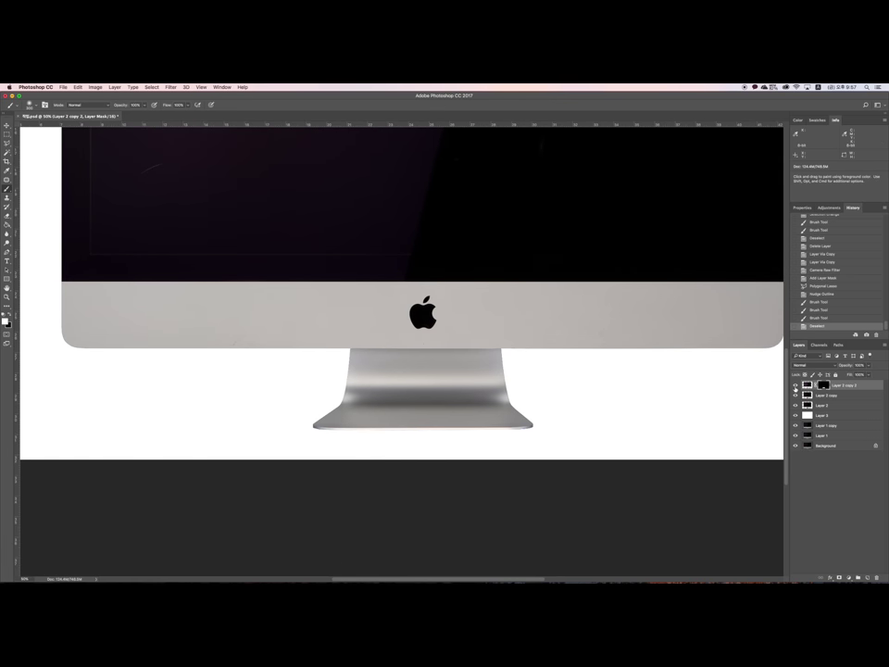
key(super+minus)
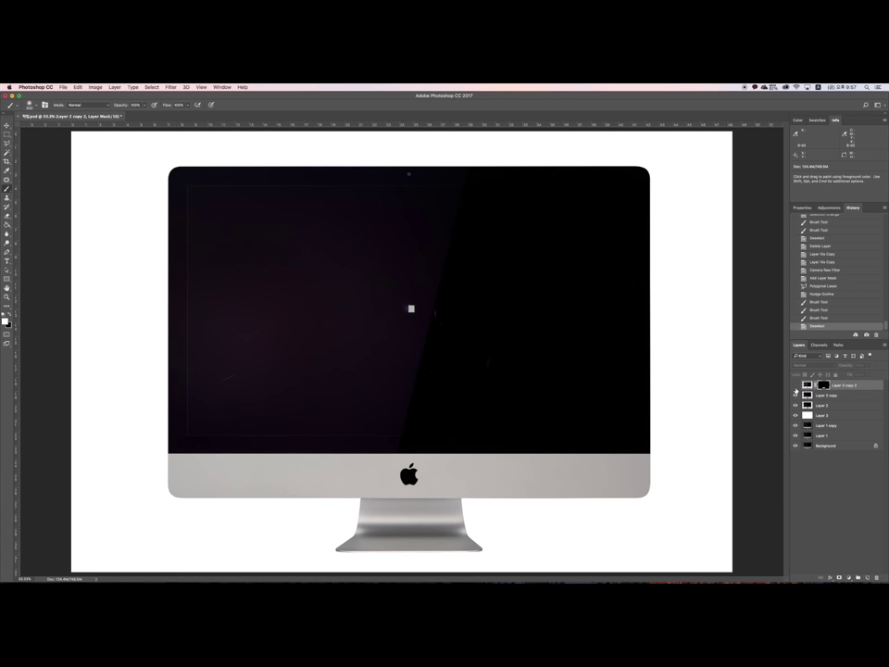
key(super+0)
key(super+1)
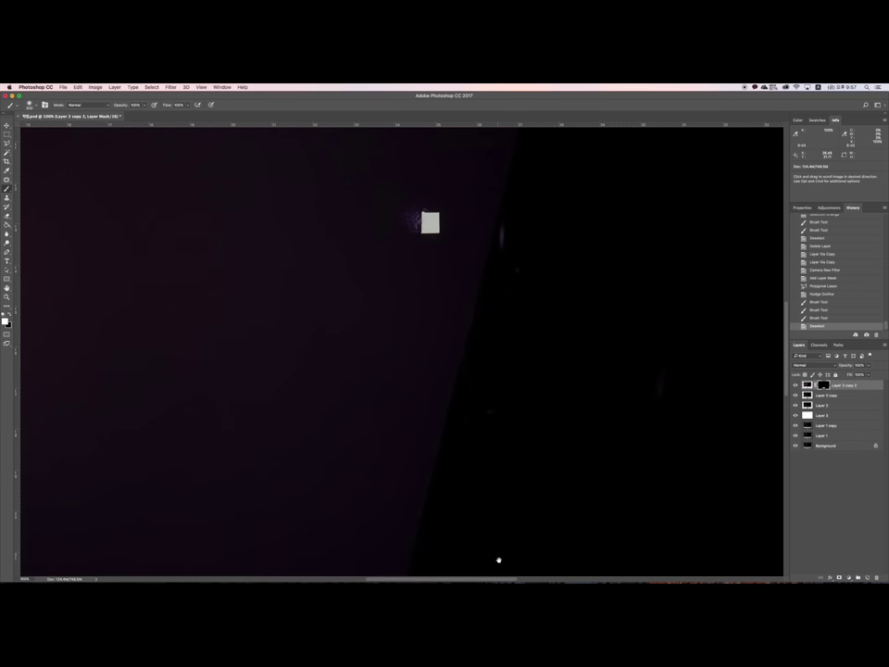
key(super+minus)
key(super+minus)
key(super+minus)
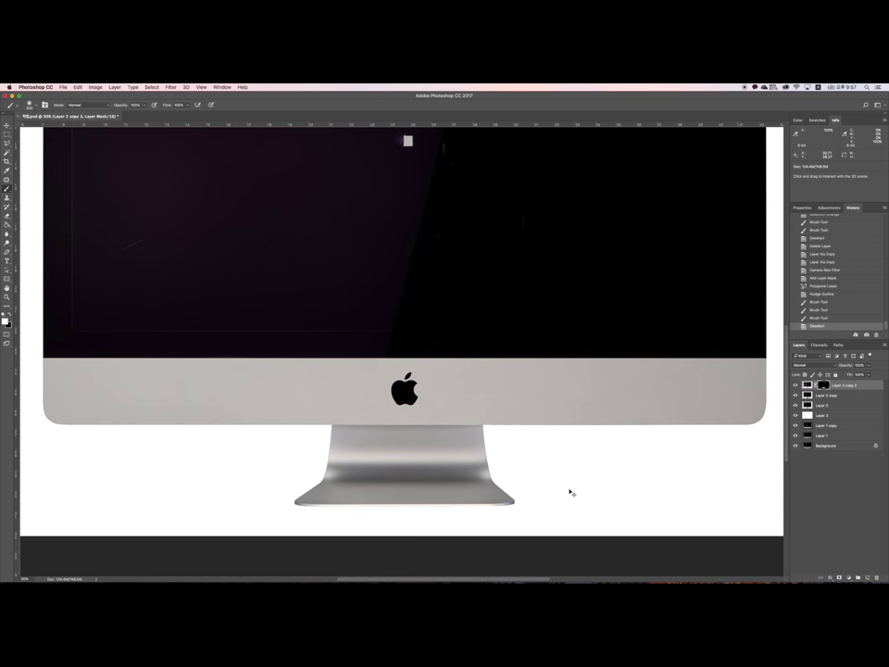
Step: Merge the masked stand layer down and enclose the monitor stand in a rectangular marquee starting just below the chin
key(super+e)
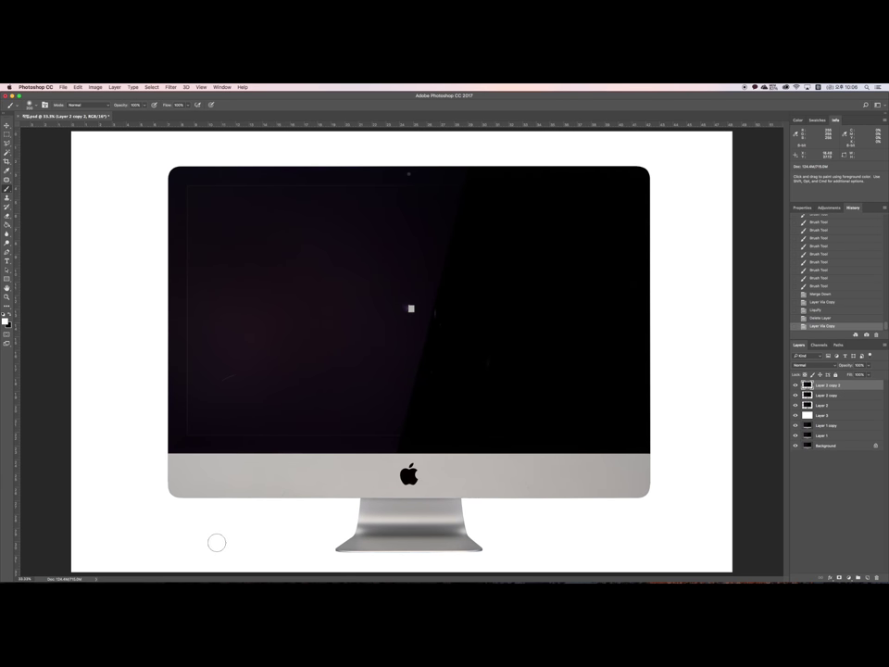
key(super+plus)
drag(344, 386, 322, 222)
drag(354, 448, 373, 423)
key(super+plus)
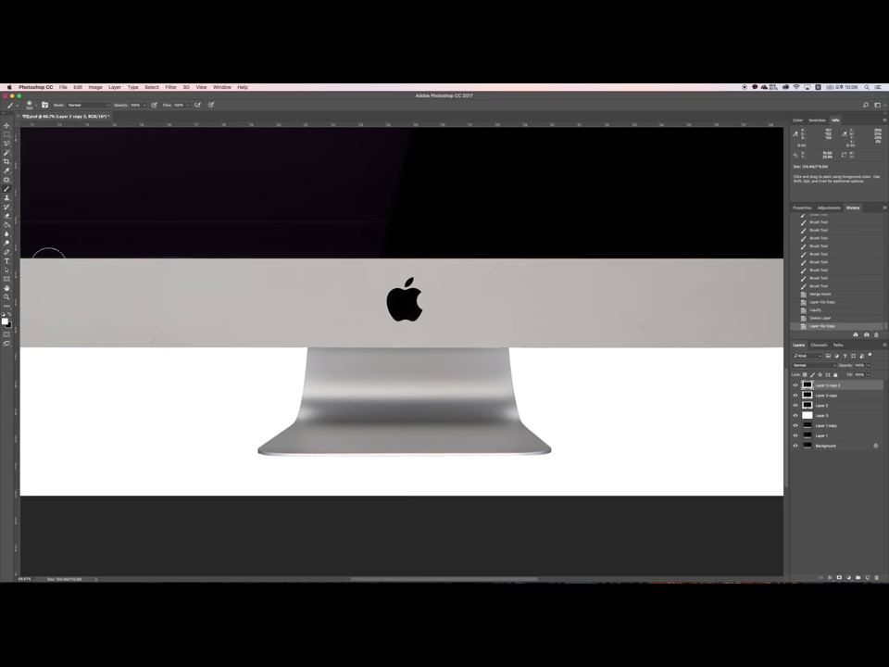
click(7, 135)
drag(591, 482, 189, 349)
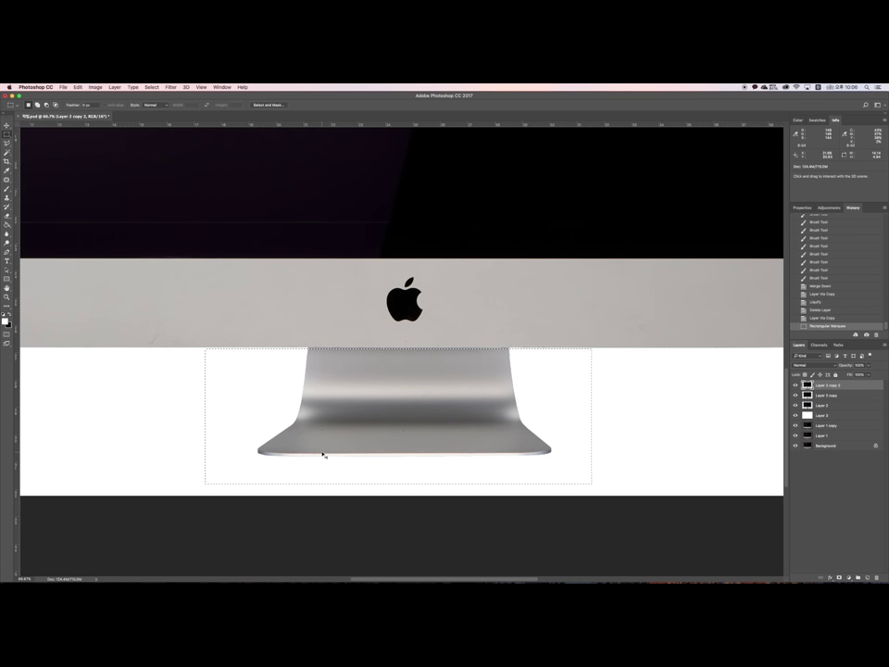
Step: Copy the selected stand onto a new layer and move the copy slightly down and to the left
key(super+c)
key(super+v)
key(super+t)
mouse_move(375, 445)
mouse_down()
mouse_move(403, 452)
mouse_move(359, 451)
mouse_up()
key(Return)
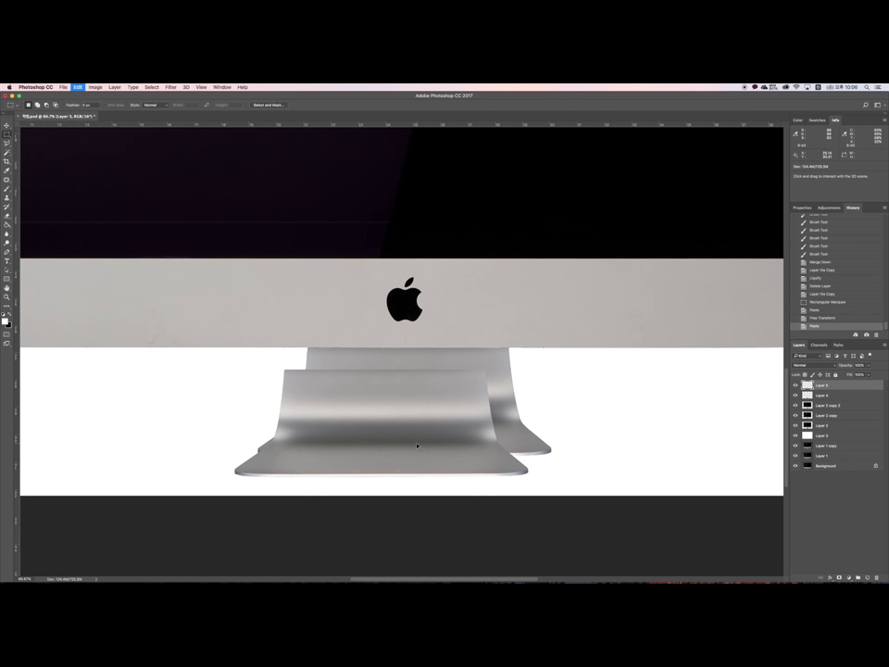
Step: Paste a second copy of the stand and move it right, level with the first copy and partly overlapping it
key(ctrl+v)
key(ctrl+t)
drag(411, 341, 495, 441)
key(Return)
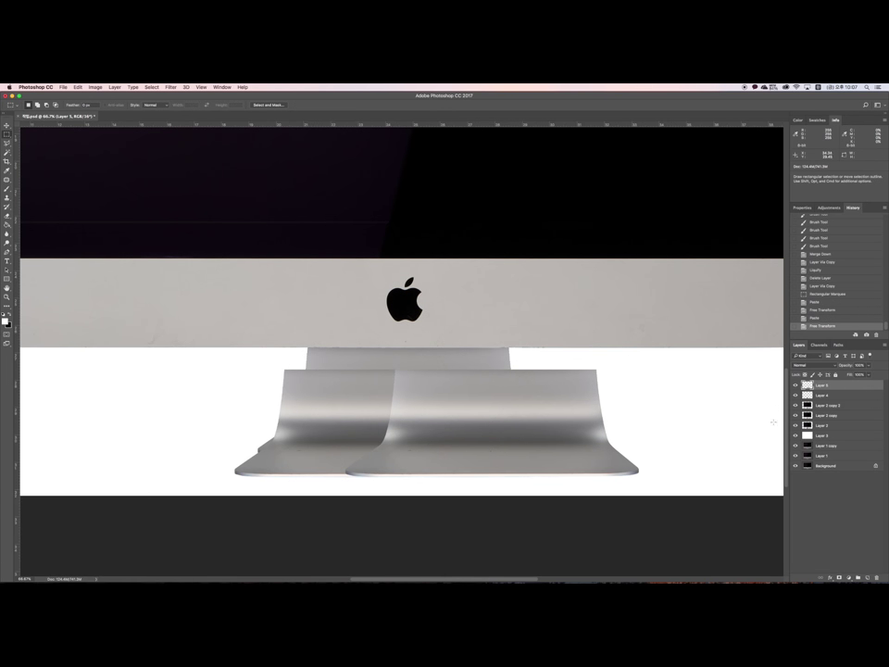
Step: Add a black layer mask to Layer 5 and paint white on it to reveal the right half of the second stand copy
alt+click(837, 578)
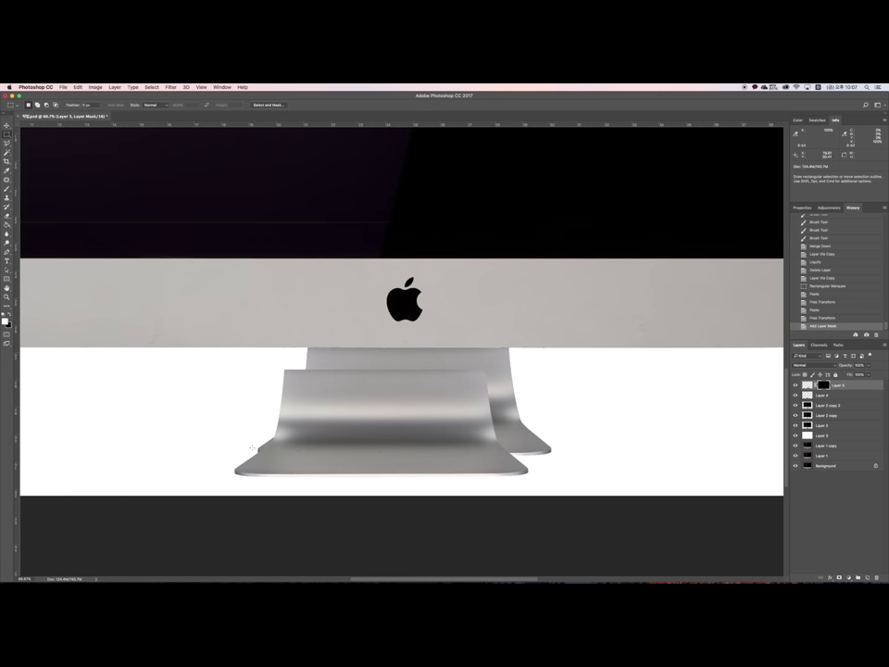
click(8, 189)
mouse_move(426, 398)
mouse_down()
mouse_move(540, 405)
mouse_move(607, 434)
mouse_move(546, 412)
mouse_move(603, 419)
mouse_move(552, 451)
mouse_up()
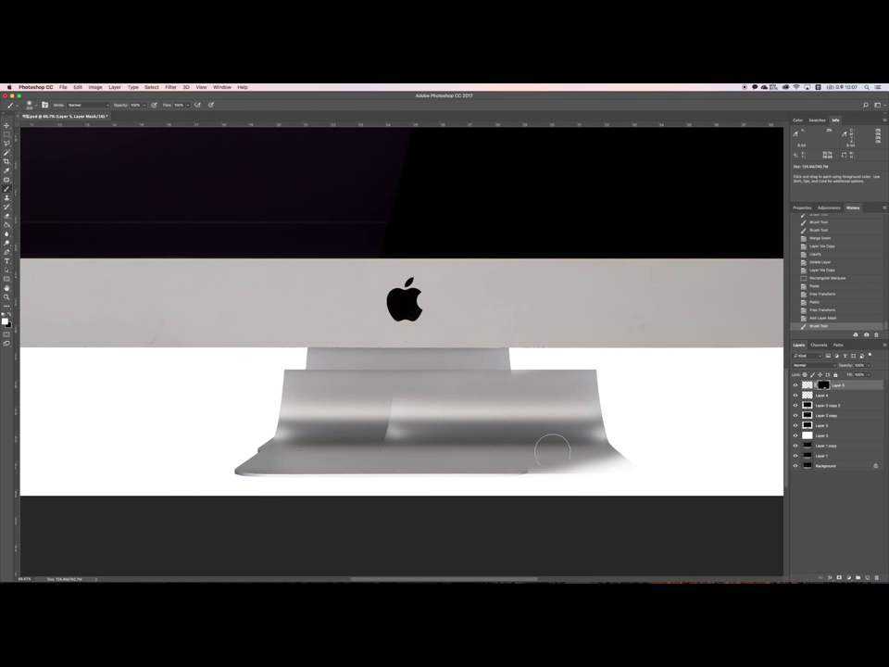
Step: Paint on Layer 5's mask along the overlap of the two stand copies to blend their seam, using black for the last touches
click(393, 438)
click(9, 313)
mouse_move(406, 445)
mouse_down()
mouse_move(367, 436)
mouse_move(407, 417)
mouse_move(400, 405)
mouse_up()
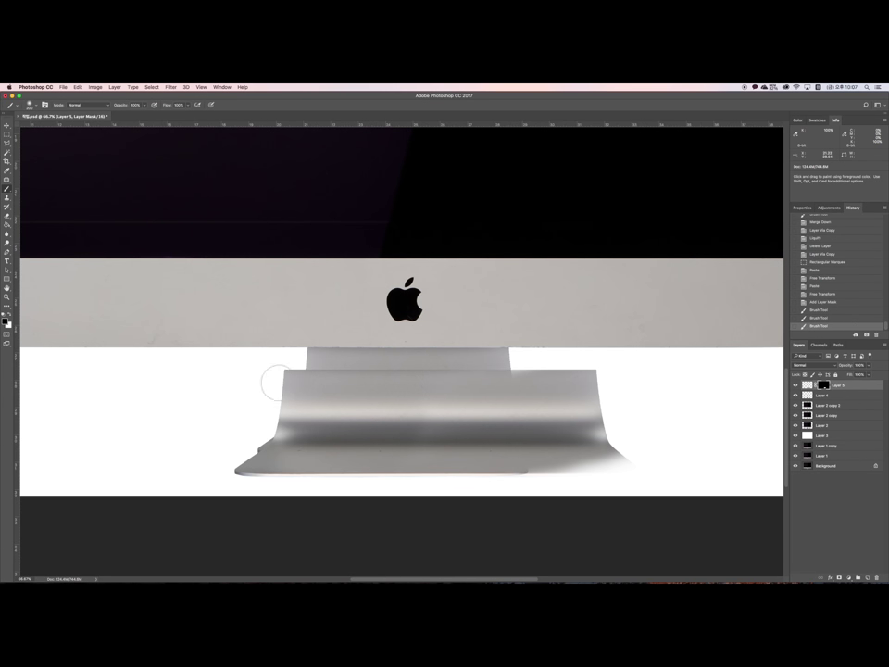
mouse_move(413, 445)
mouse_down()
mouse_move(443, 446)
mouse_move(399, 433)
mouse_up()
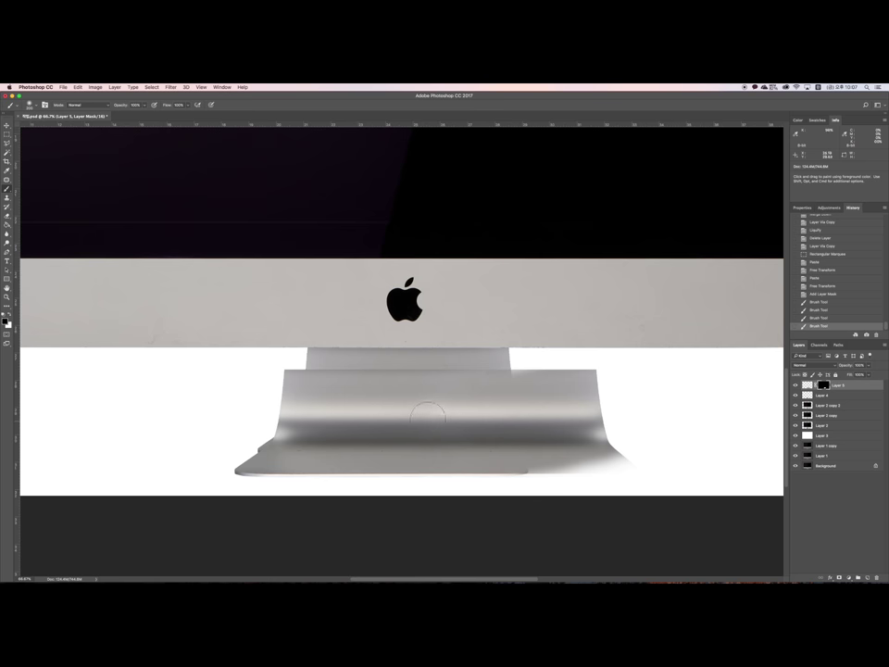
click(429, 419)
Step: Paint white on the mask to restore the right end of the stand's base, then merge Layer 5 down into Layer 4
mouse_move(665, 454)
mouse_down()
mouse_move(573, 466)
mouse_move(649, 466)
mouse_move(573, 468)
mouse_move(394, 434)
mouse_move(627, 430)
mouse_move(582, 461)
mouse_move(619, 433)
mouse_up()
key(super+alt+z)
key(super+alt+z)
key(x)
click(602, 398)
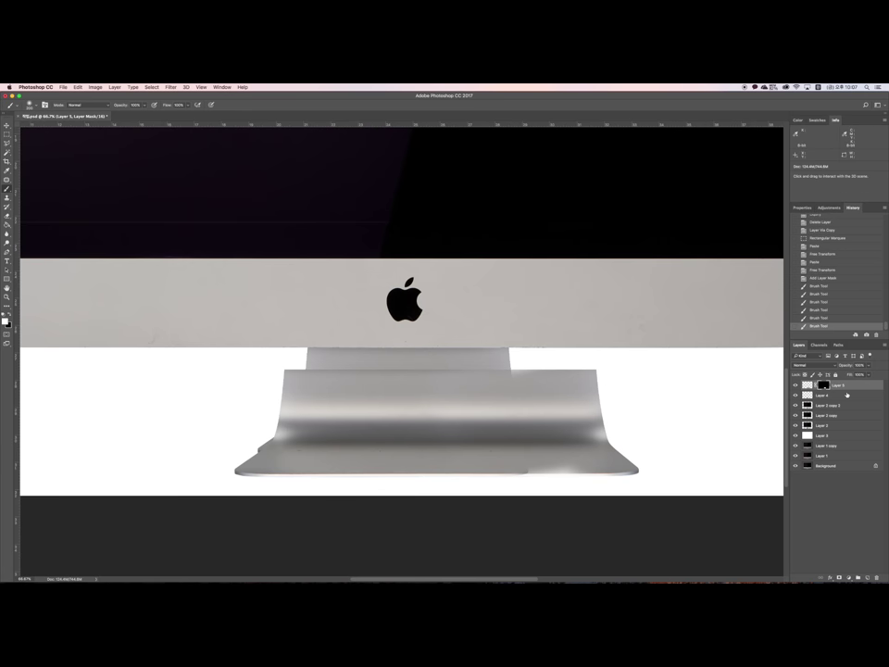
key(super+e)
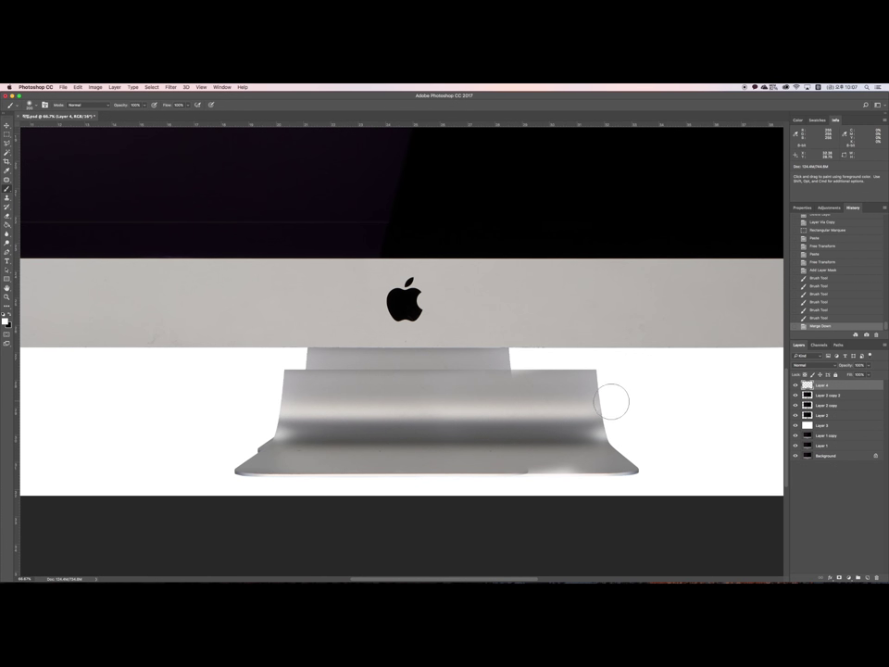
Step: Center the widened stand of Layer 4 beneath the monitor and reduce its opacity so the original stand shows through
key(super+t)
drag(468, 407, 450, 404)
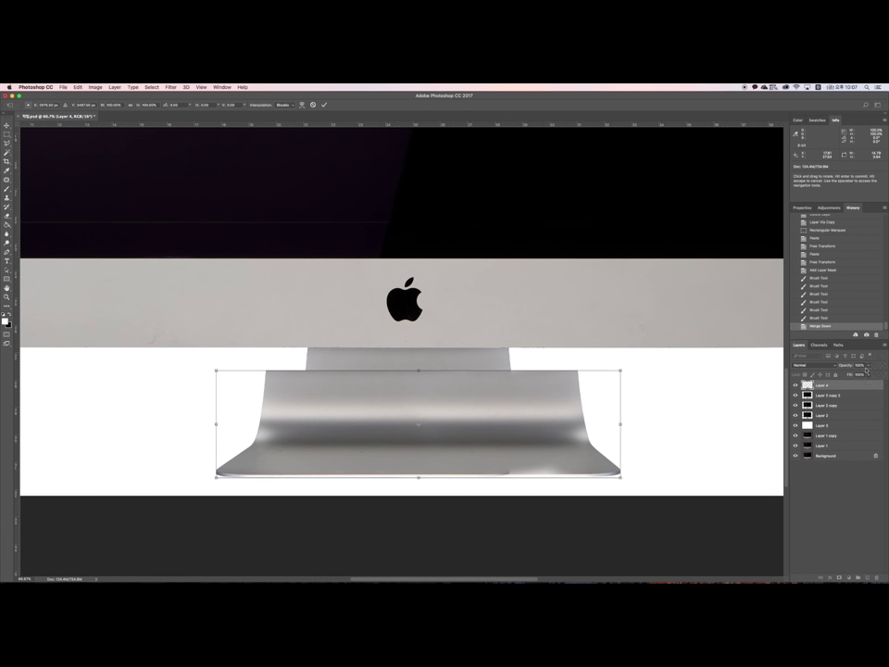
drag(533, 428, 476, 438)
key(m)
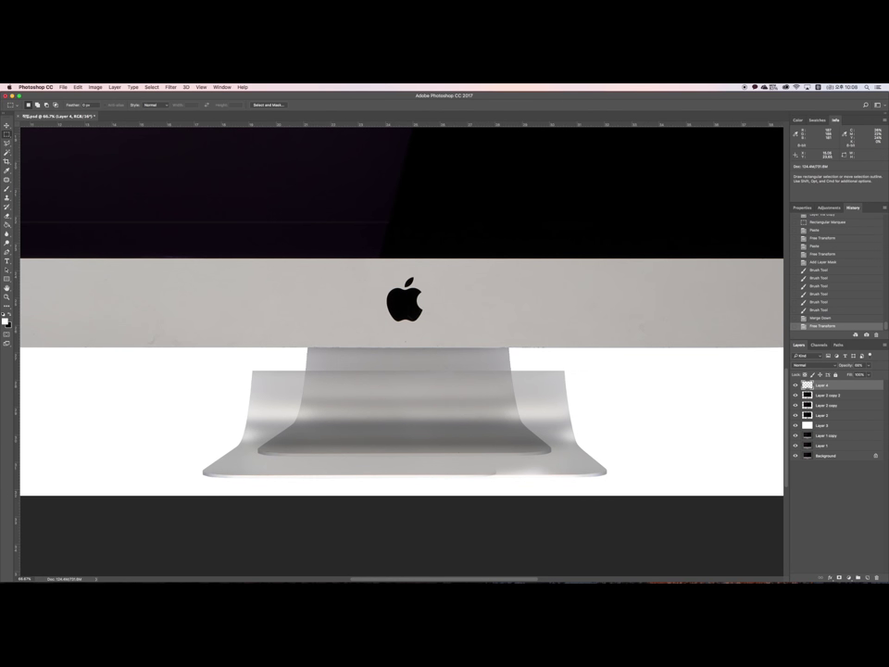
Step: Select the upper part of the widened stand with a rectangular marquee, stretch it up to the chin's lower edge and deselect
mouse_move(148, 290)
mouse_down()
mouse_move(628, 363)
mouse_move(640, 405)
mouse_up()
key(super+t)
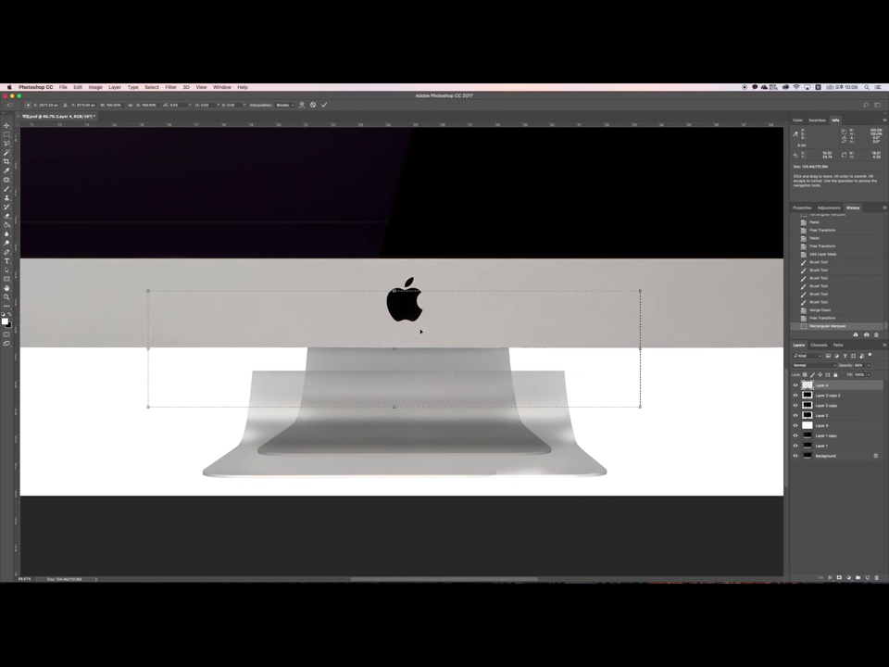
drag(395, 291, 402, 215)
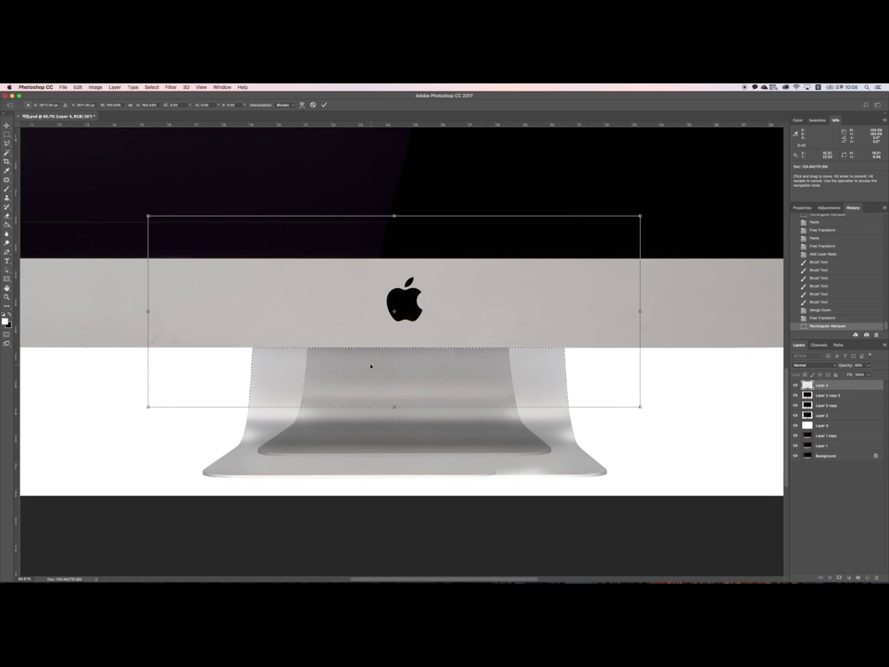
key(Return)
key(super+d)
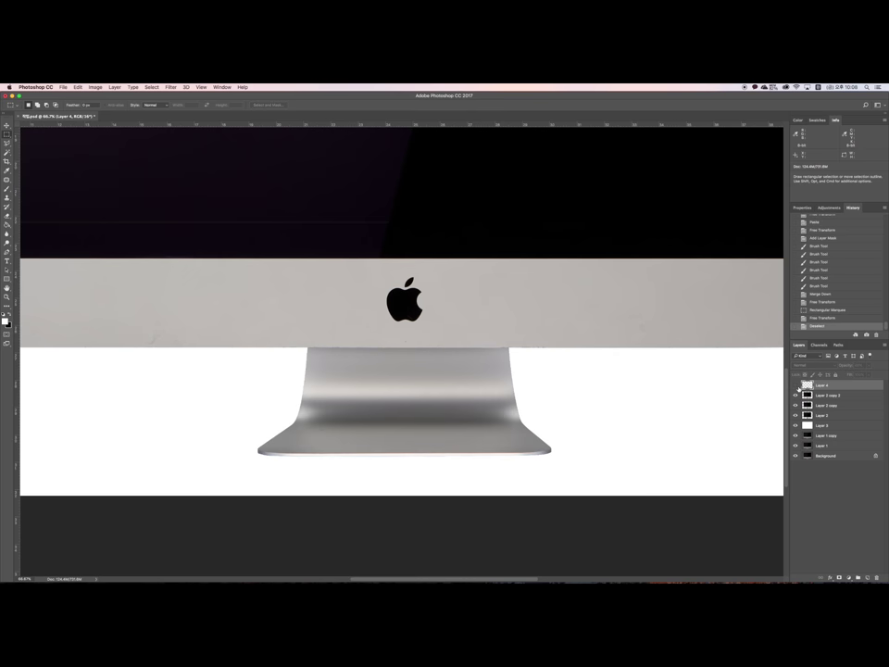
Step: Return to the history state before deselecting, extend the stand's upper part slightly past the chin edge and deselect again
key(super+t)
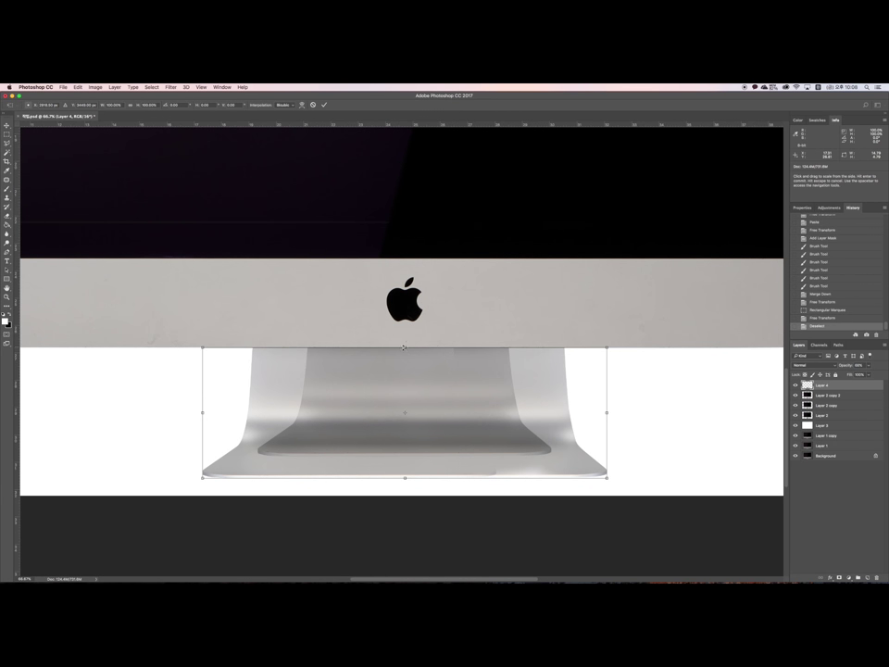
click(824, 317)
key(super+t)
mouse_move(404, 347)
mouse_down()
mouse_move(404, 325)
mouse_move(404, 349)
mouse_up()
key(Return)
key(super+d)
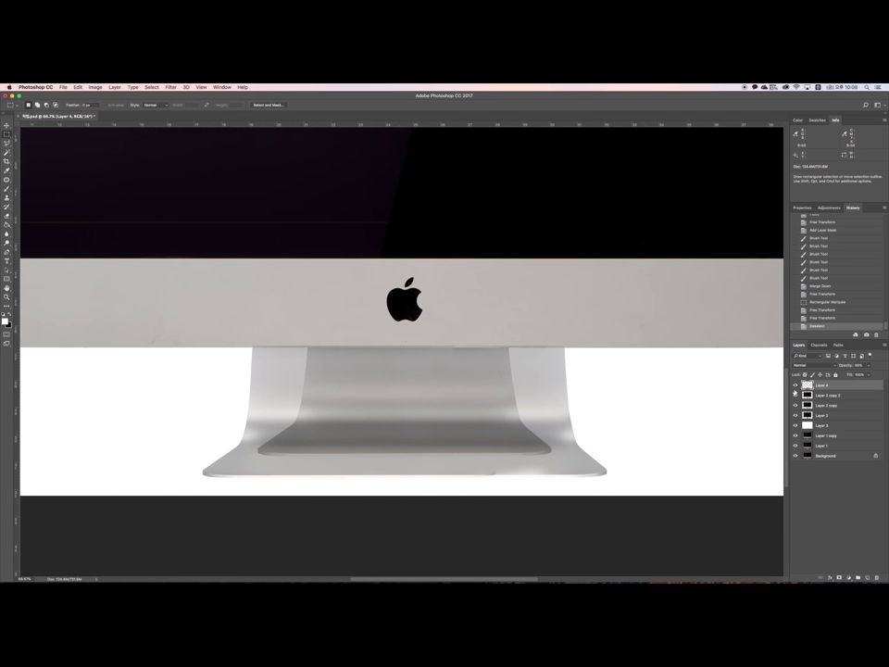
Step: Restore Layer 4 to 100% opacity and add a black layer mask that hides it
drag(868, 374, 877, 374)
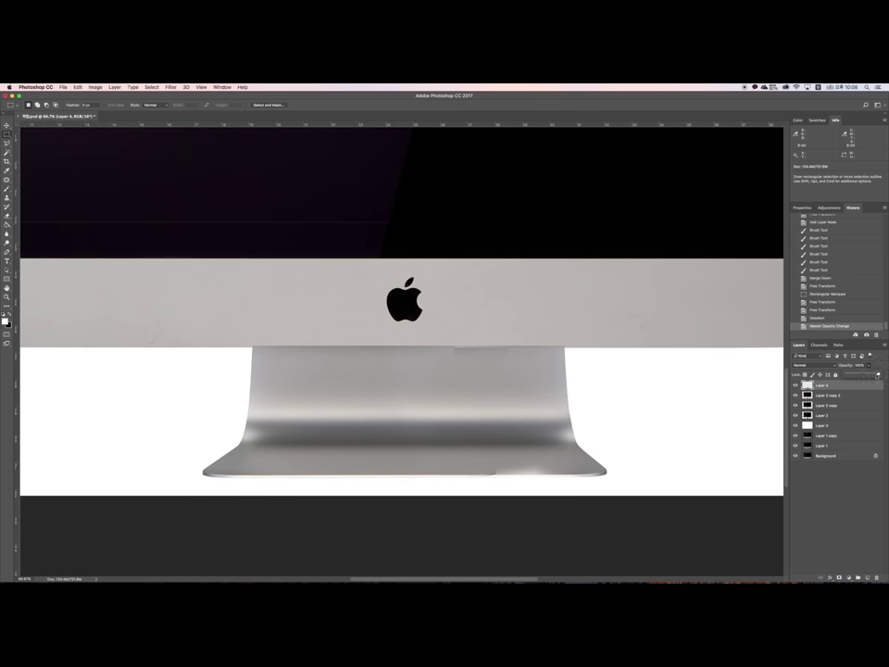
alt+click(839, 576)
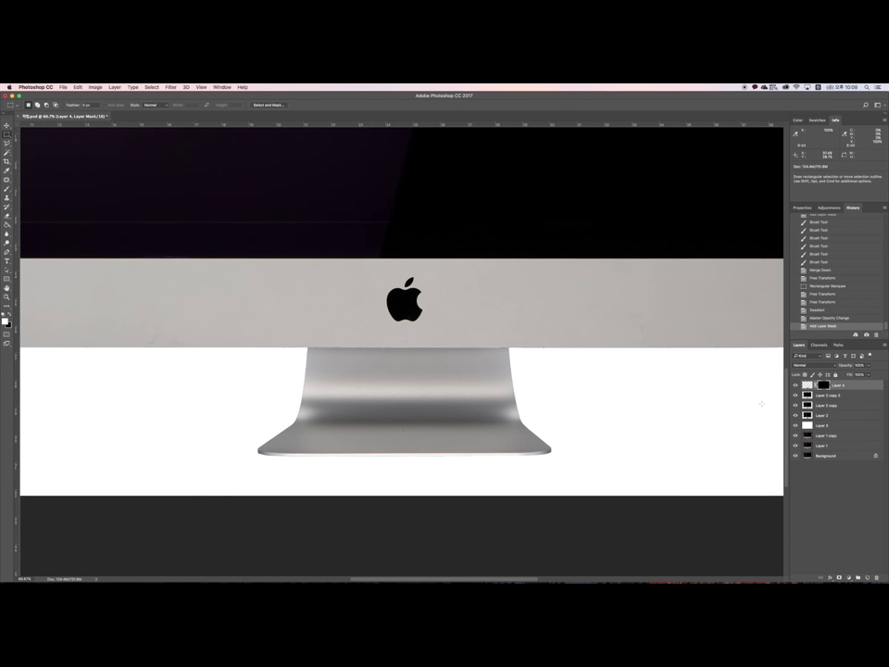
Step: Load the Work Path as a selection and paint white on Layer 4's mask across the stand's neck and bend
click(838, 344)
super+click(793, 359)
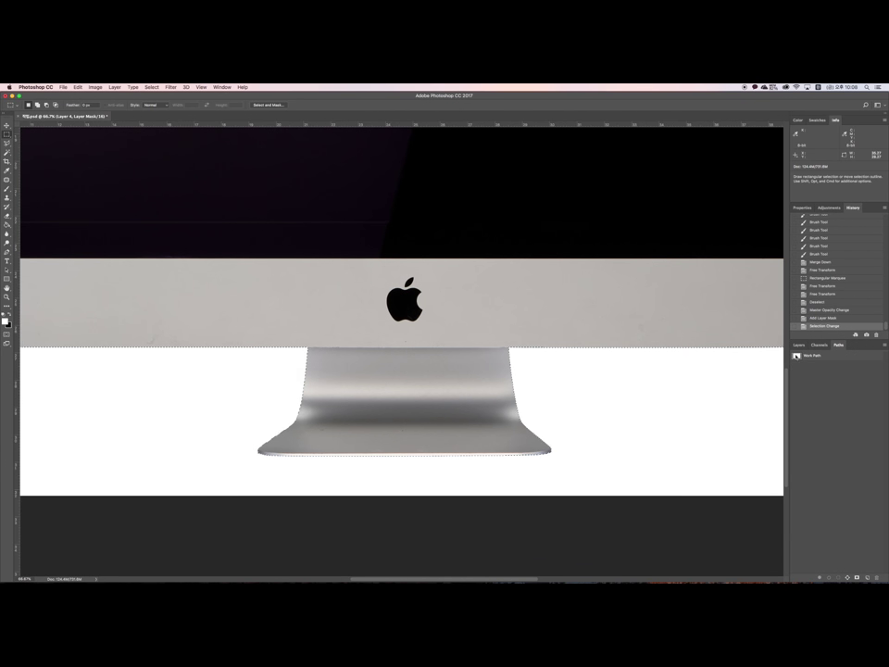
click(798, 344)
click(6, 189)
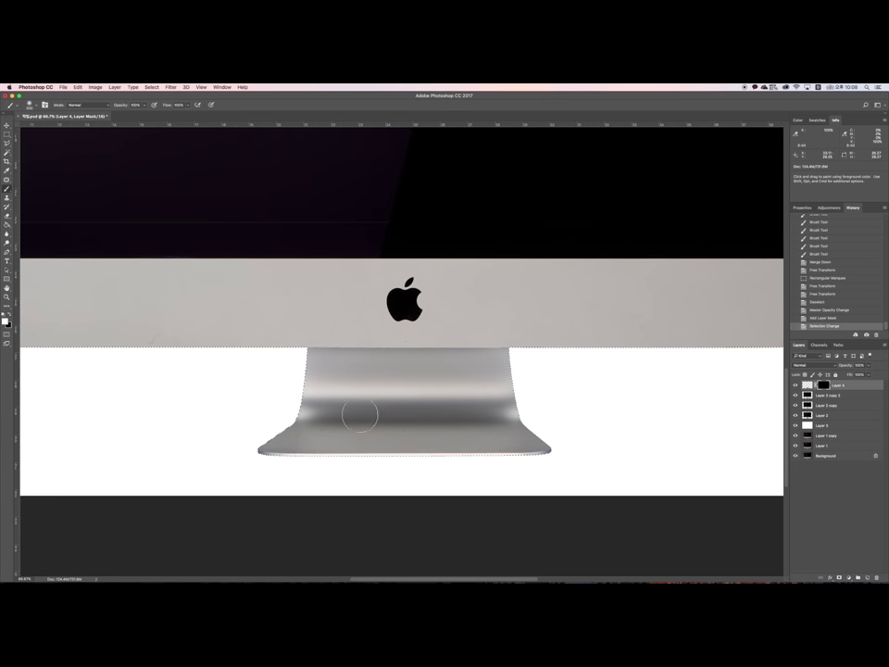
mouse_move(396, 390)
mouse_down()
mouse_move(433, 391)
mouse_move(341, 392)
mouse_move(355, 389)
mouse_move(313, 376)
mouse_move(486, 381)
mouse_move(407, 392)
mouse_move(542, 401)
mouse_move(256, 410)
mouse_move(541, 407)
mouse_up()
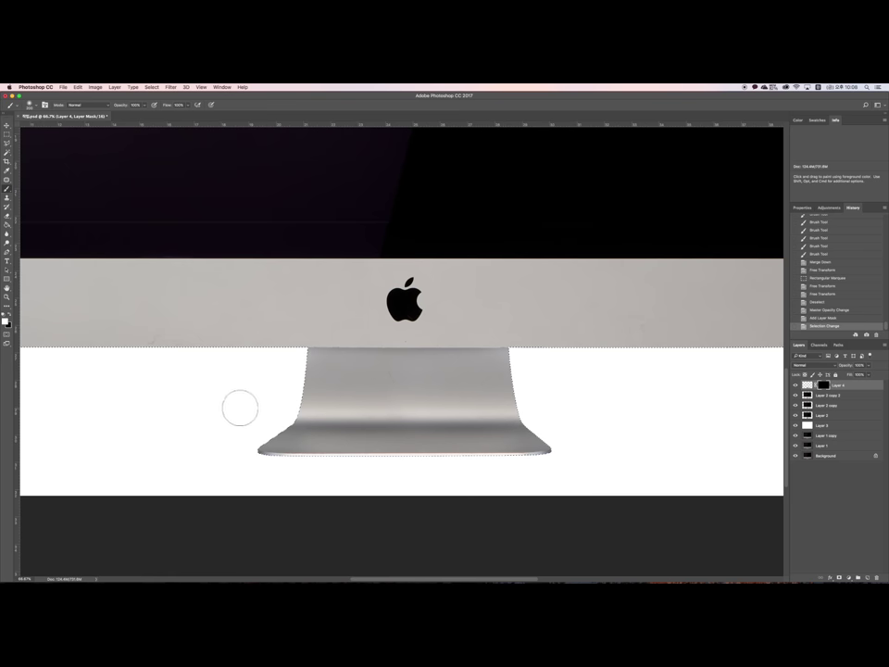
drag(240, 407, 587, 404)
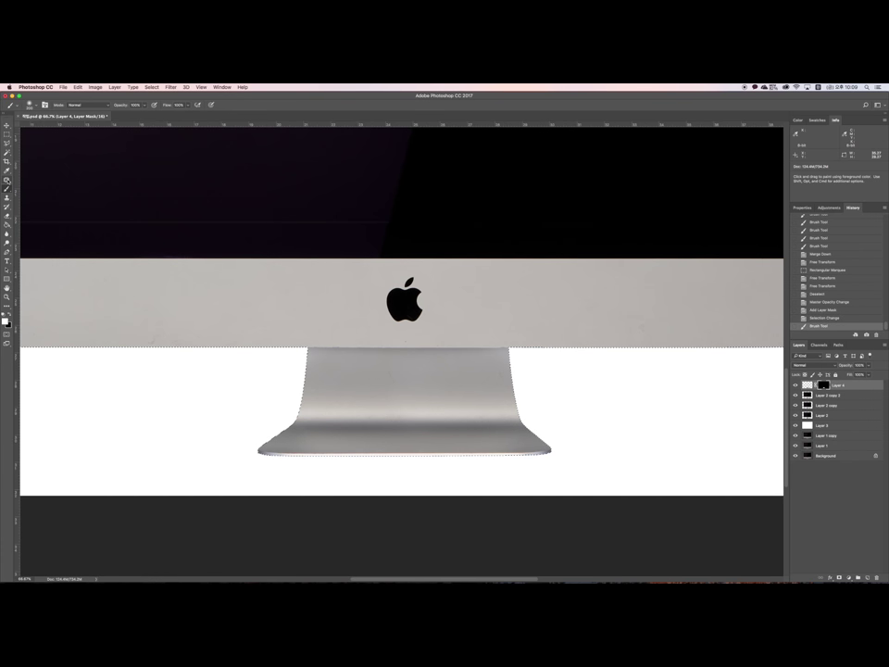
Step: Paint black on Layer 4's mask over the stand's base below the bend using a smaller brush
key(m)
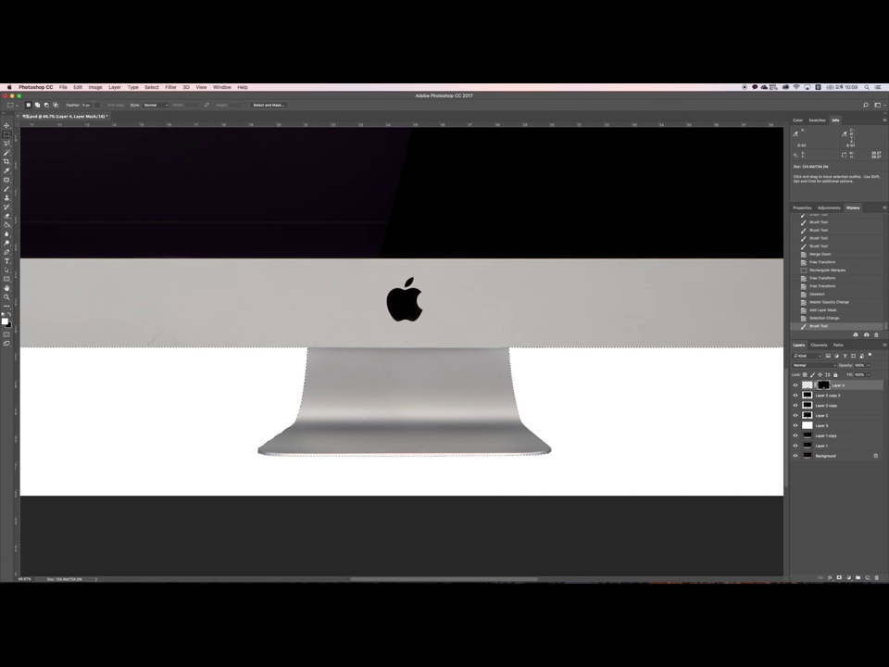
drag(94, 104, 55, 106)
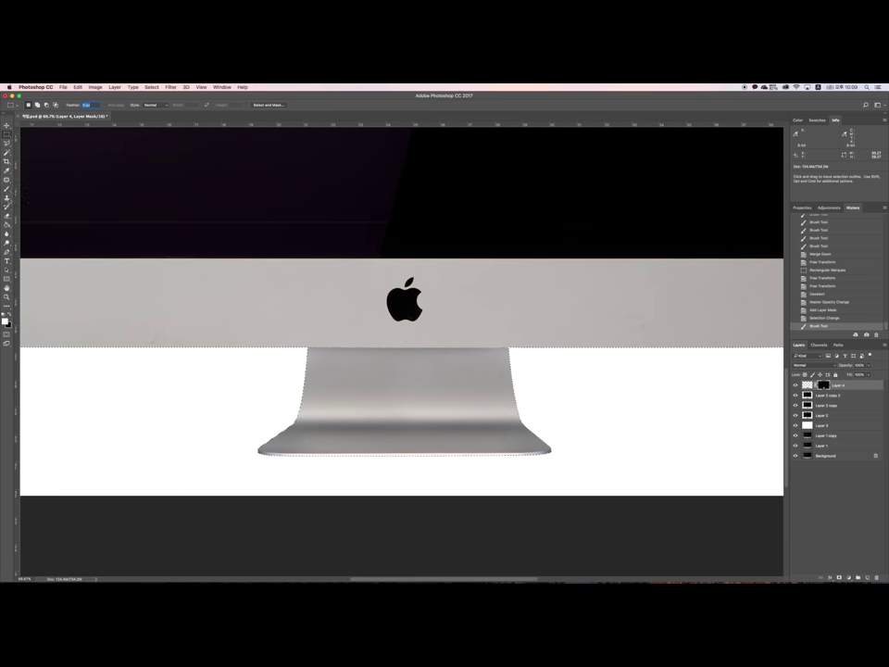
click(7, 189)
key([)
key([)
key([)
key([)
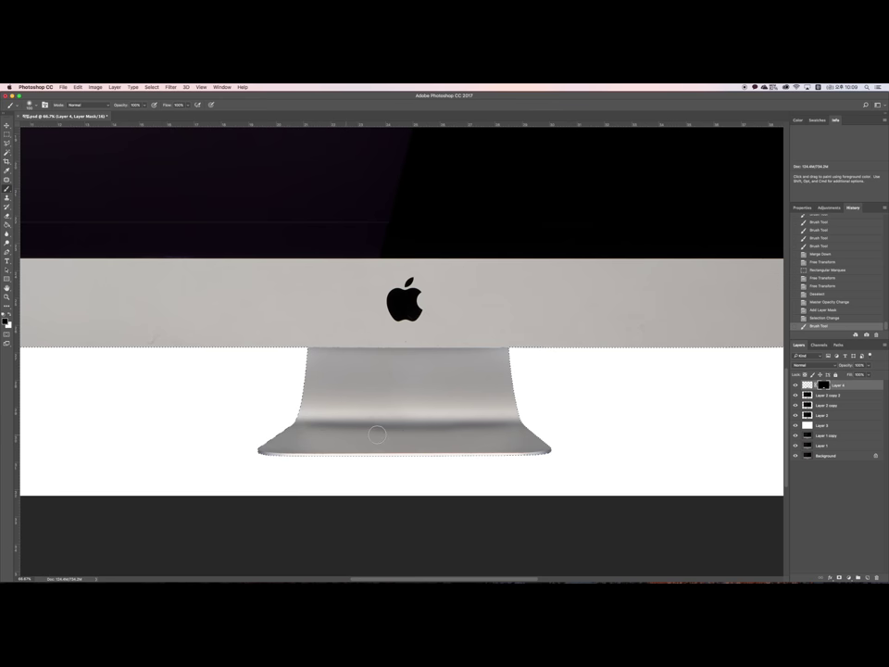
drag(335, 435, 280, 440)
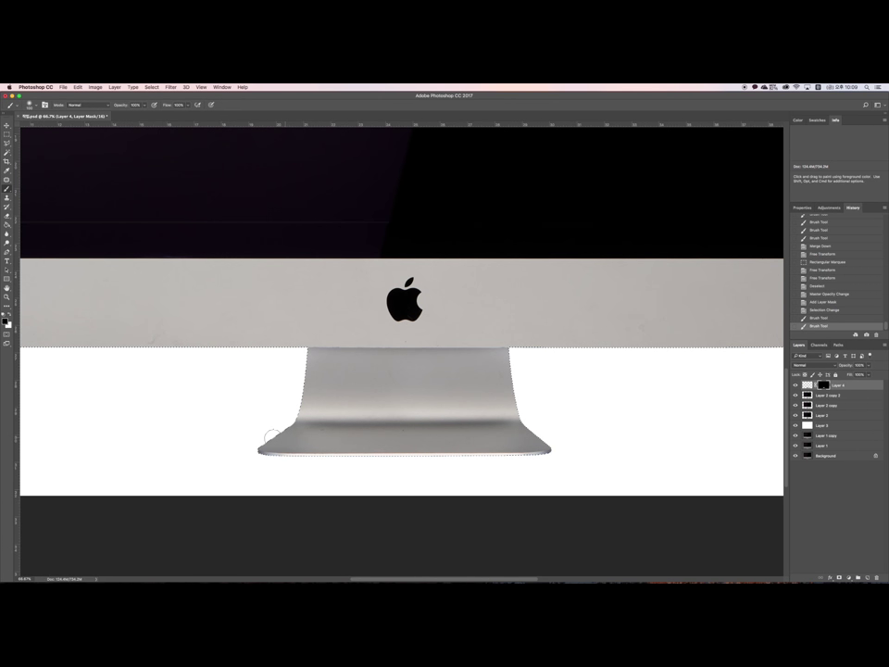
drag(587, 446, 496, 490)
Step: Paint white on Layer 4's mask along the lower neck of the stand out to both sides, then deselect
click(9, 314)
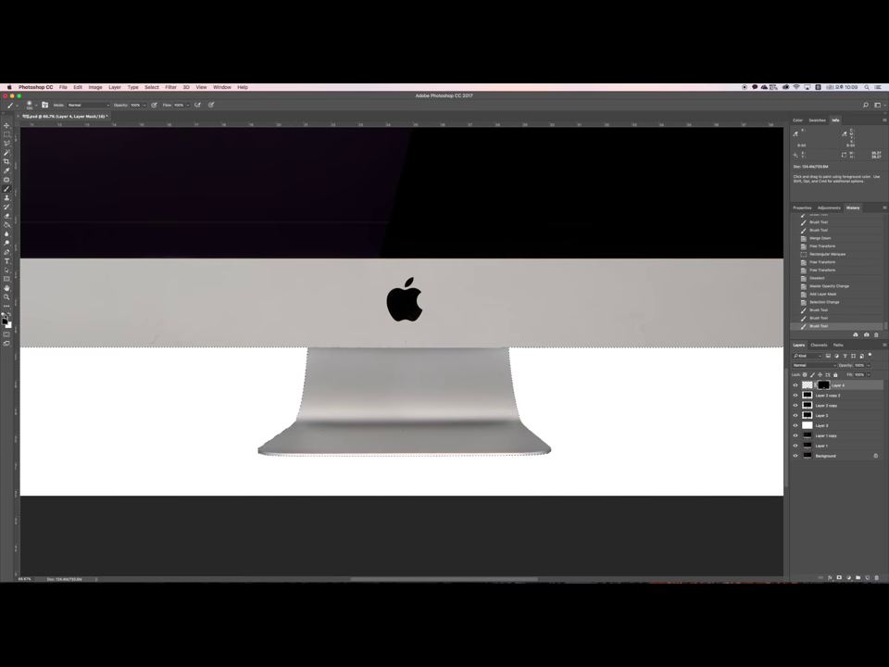
drag(342, 405, 349, 404)
drag(477, 403, 538, 404)
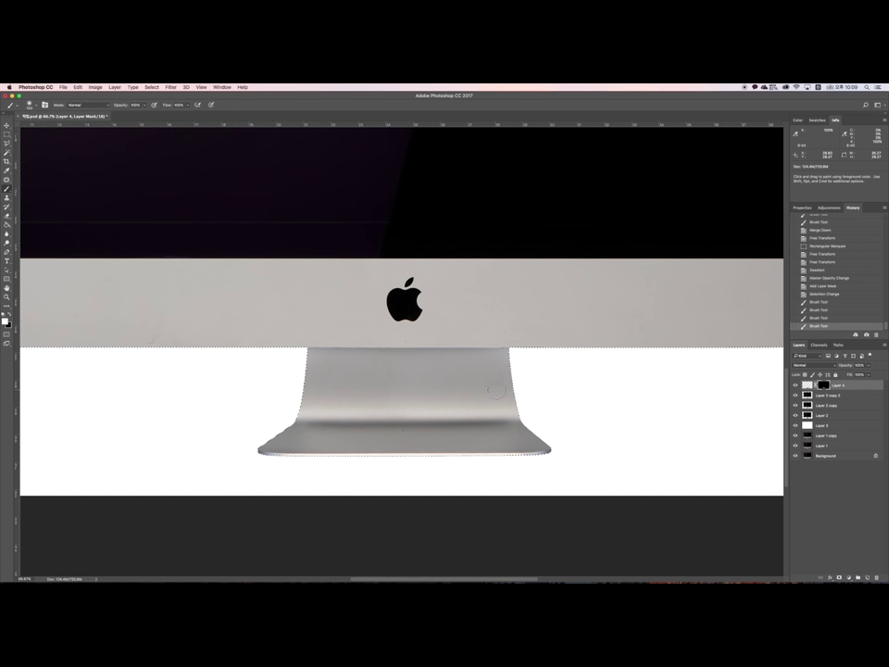
click(538, 403)
key(super+d)
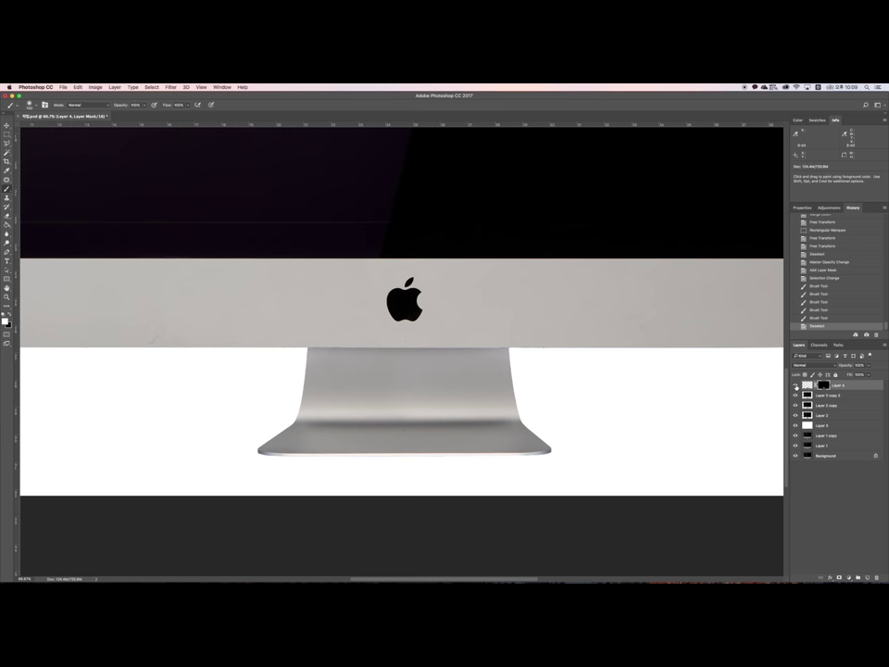
Step: Merge Layer 4 down into Layer 2 copy 2 and duplicate the merged layer
key(super+e)
key(super+0)
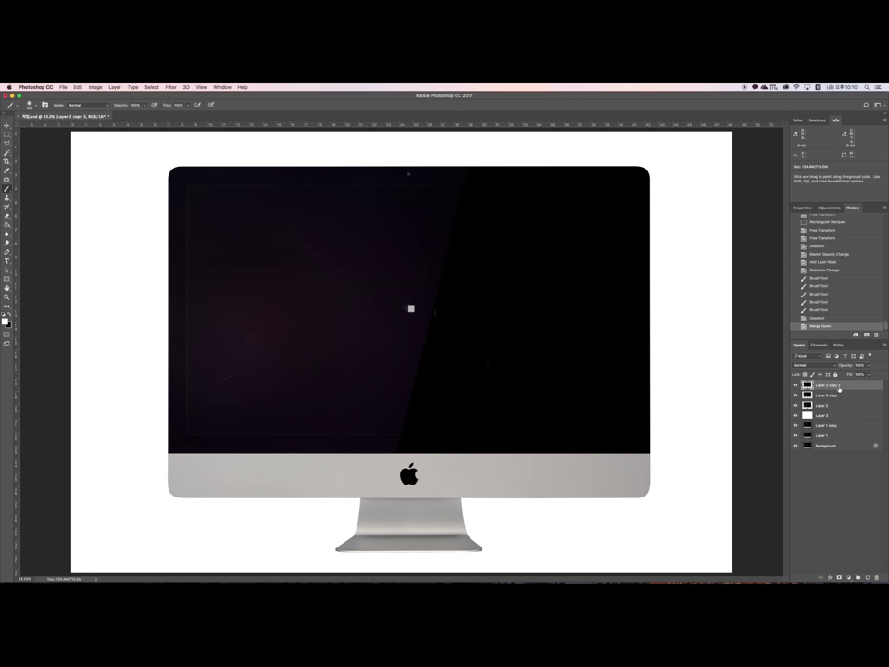
key(super+j)
key(super+plus)
scroll(361, 280, down, 5)
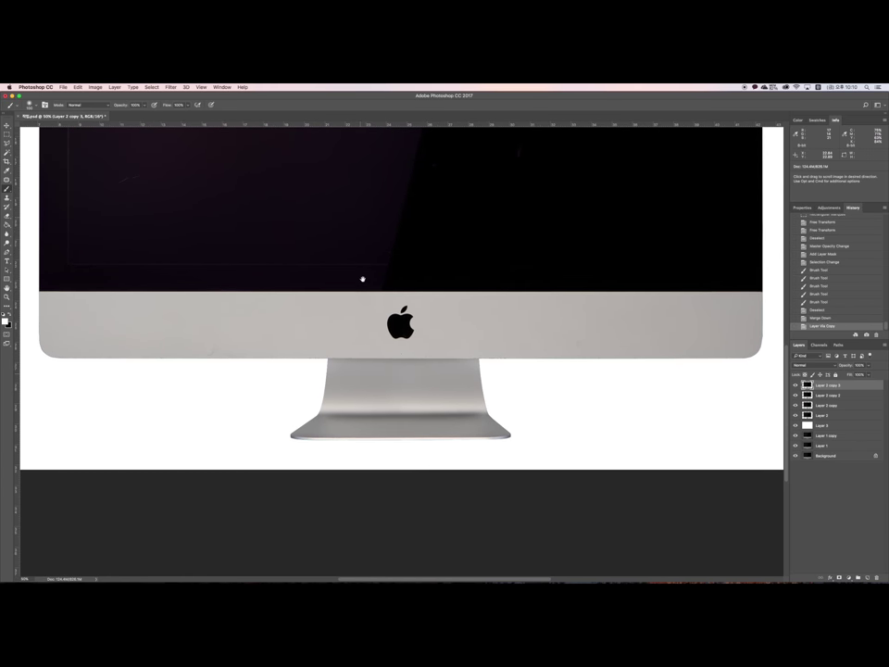
Step: Add a new empty layer and draw a rectangular marquee around the whole monitor stand
key(m)
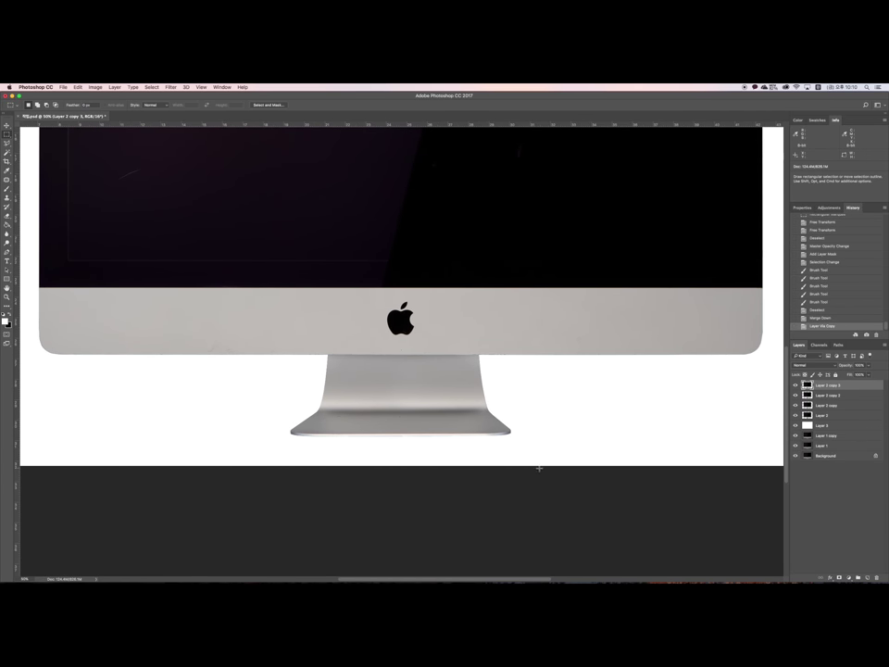
key(super+shift+alt+n)
drag(542, 453, 234, 339)
Step: Set the foreground color to RGB 190, 190, 190 and fill the rectangular selection around the stand on Layer 4
click(5, 321)
double_click(479, 358)
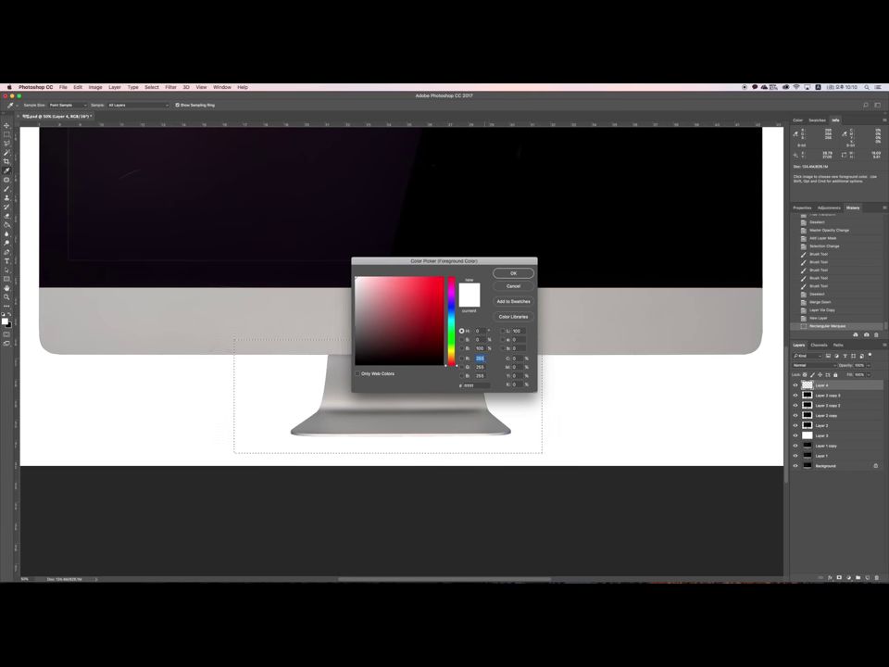
text(190)
key(Tab)
text(190)
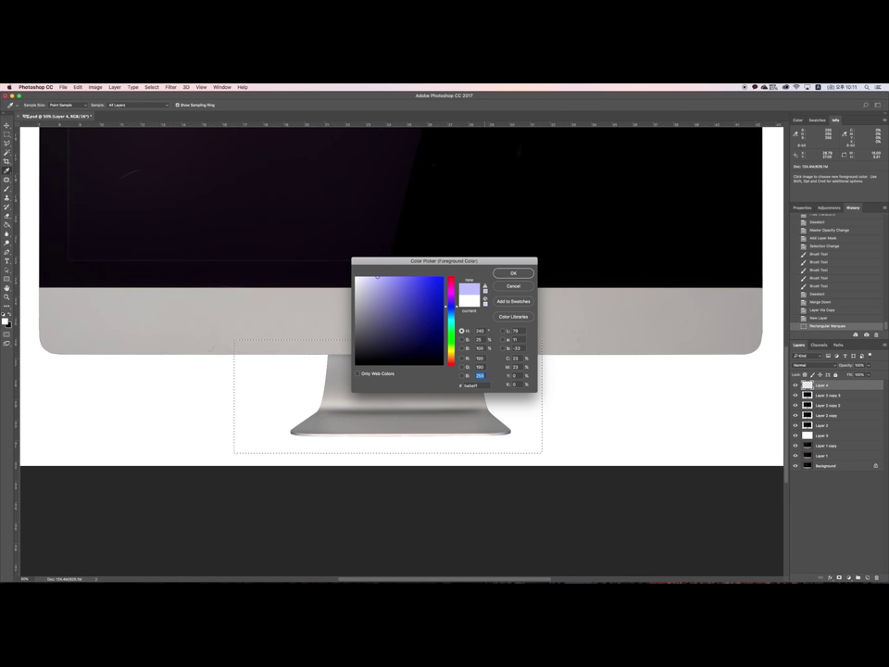
key(Tab)
text(190)
click(515, 273)
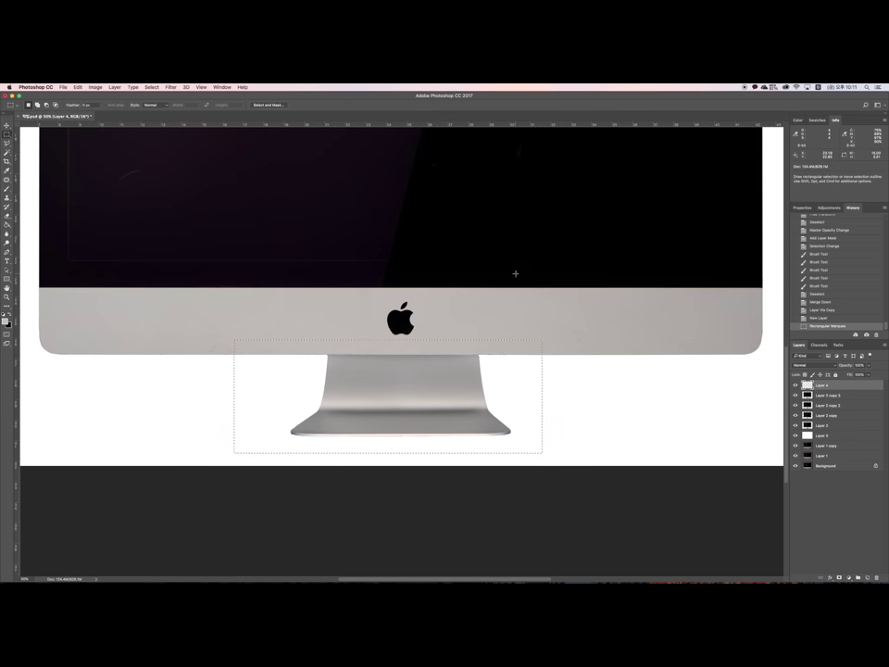
click(7, 224)
click(252, 414)
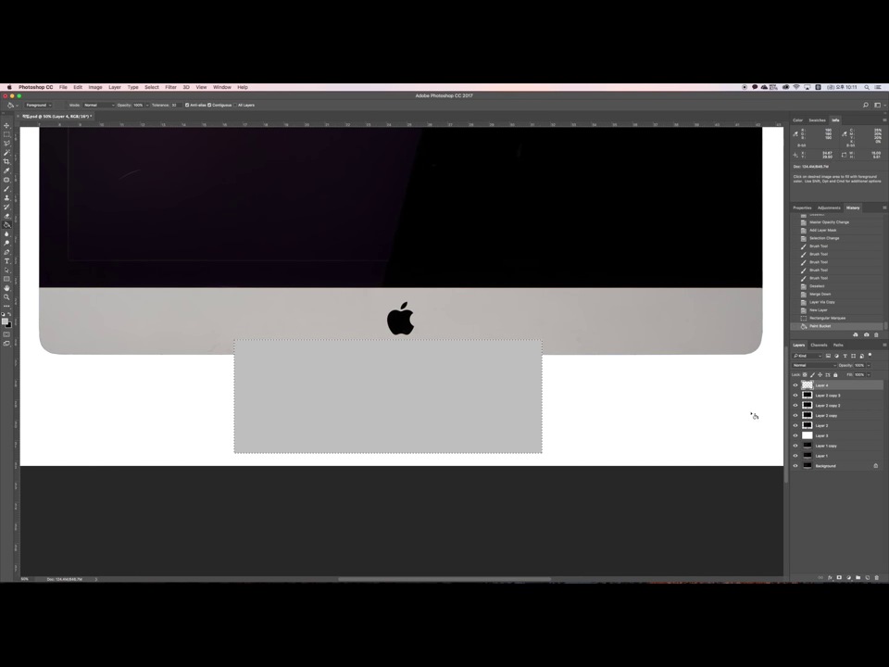
Step: Lower the opacity of the grey-filled Layer 4, deselect, and add a black layer mask that hides it
drag(868, 364, 854, 375)
key(super+d)
alt+click(839, 577)
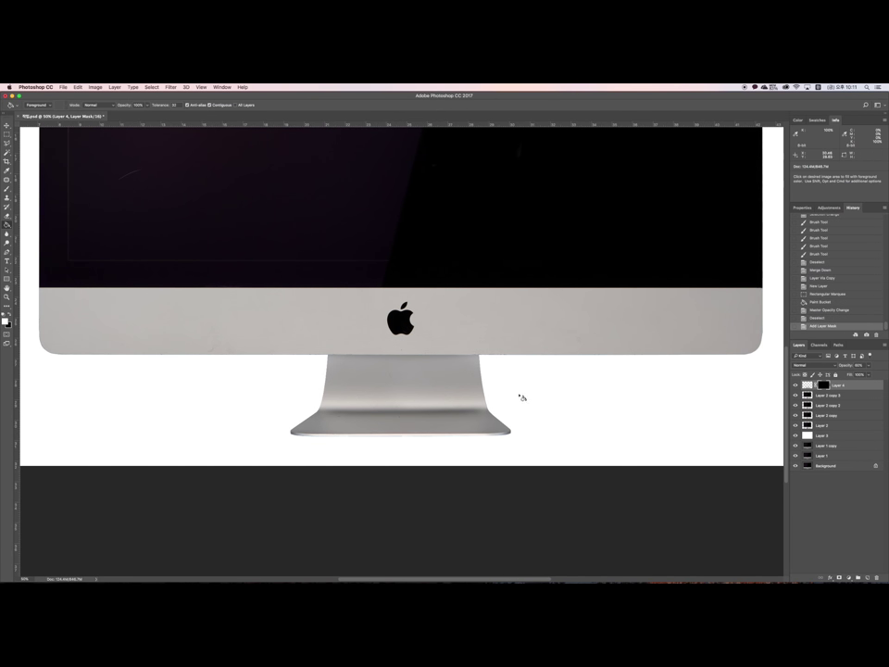
Step: Load the Work Path as a selection, paint white on Layer 4's mask over the stand with an enlarged brush, and deselect
click(837, 346)
super+click(797, 358)
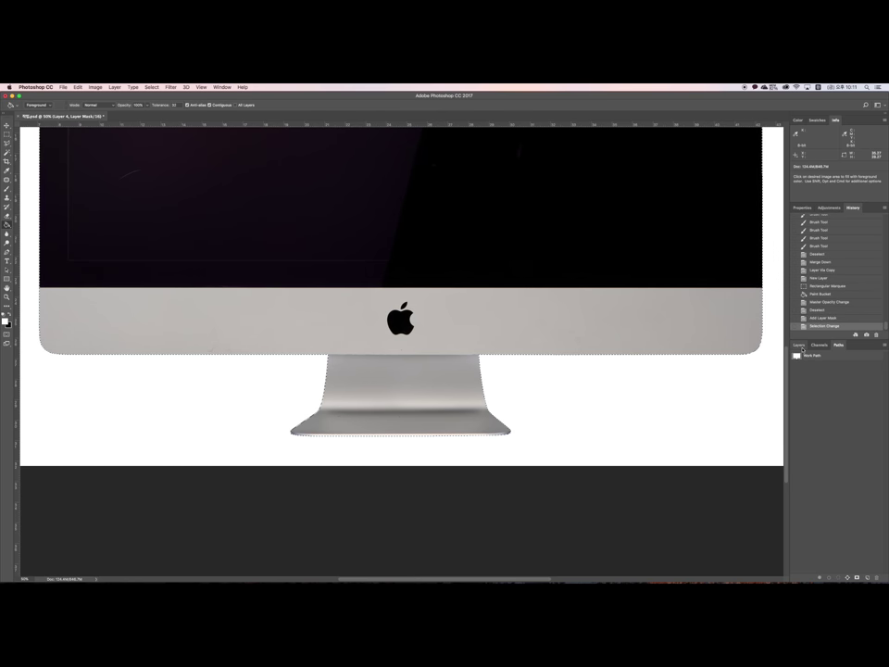
click(798, 345)
key(b)
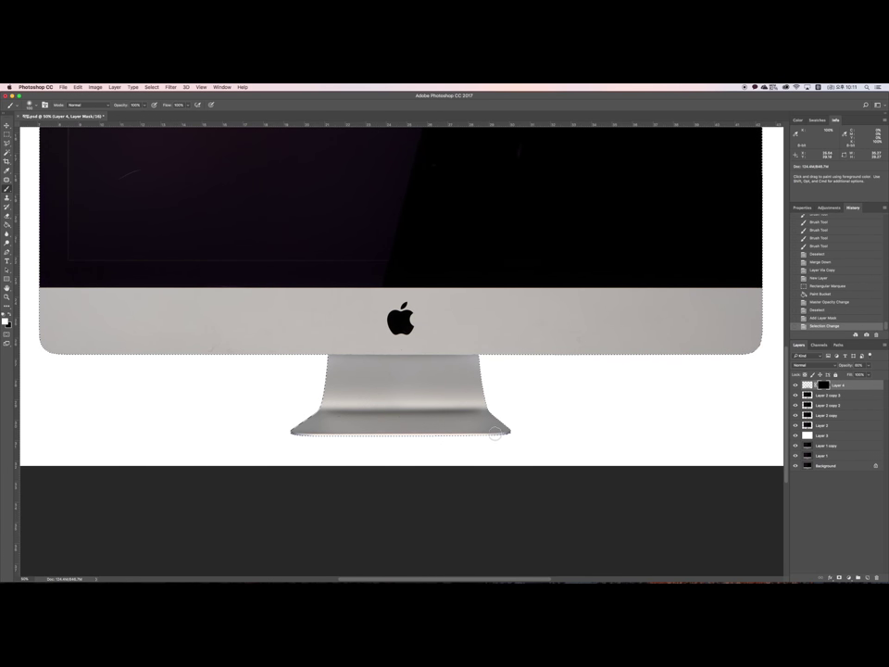
mouse_move(524, 430)
mouse_down()
mouse_move(270, 426)
mouse_move(547, 418)
mouse_move(422, 400)
mouse_up()
key(])
key(])
key(])
key(])
key(])
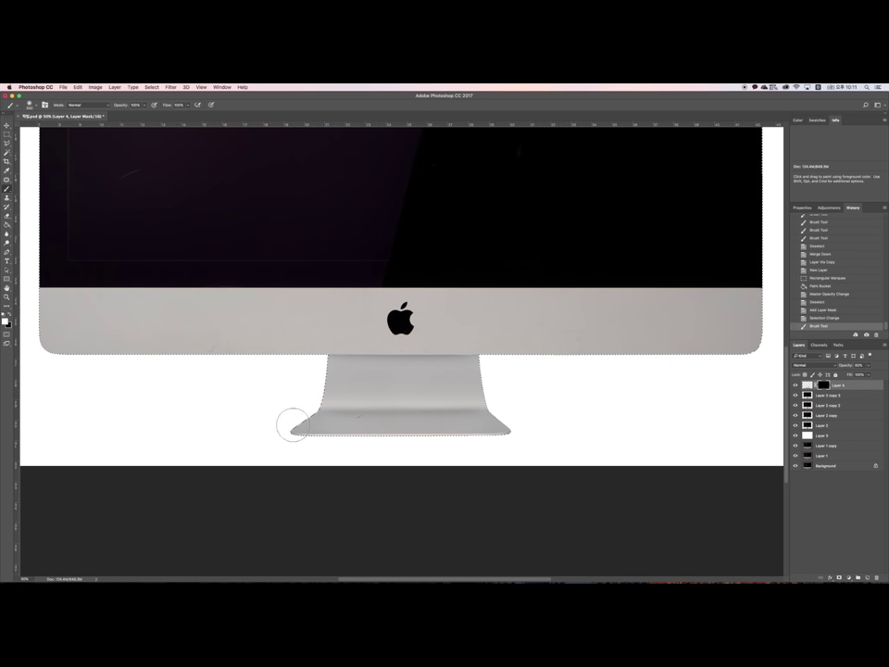
key(super+d)
click(796, 385)
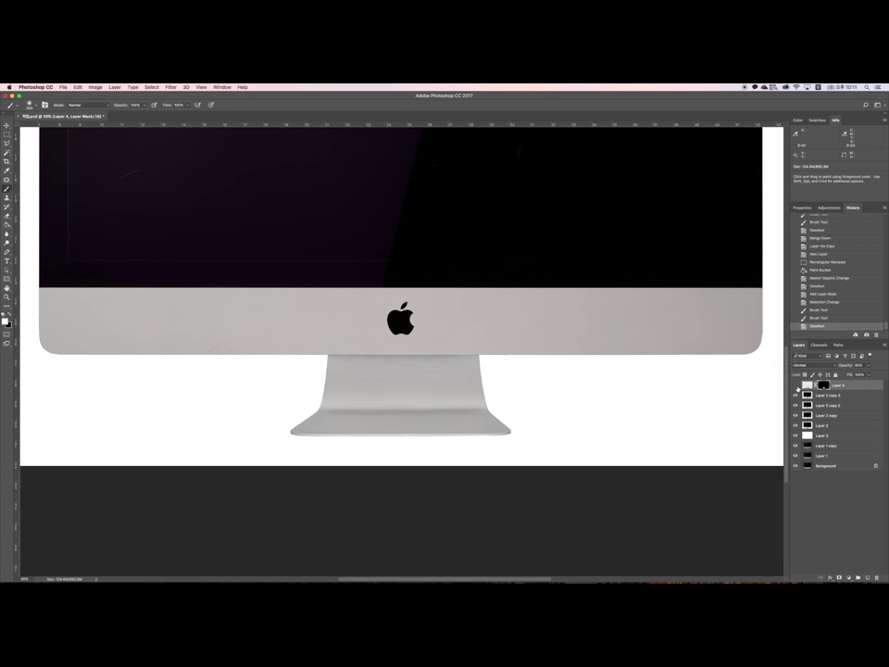
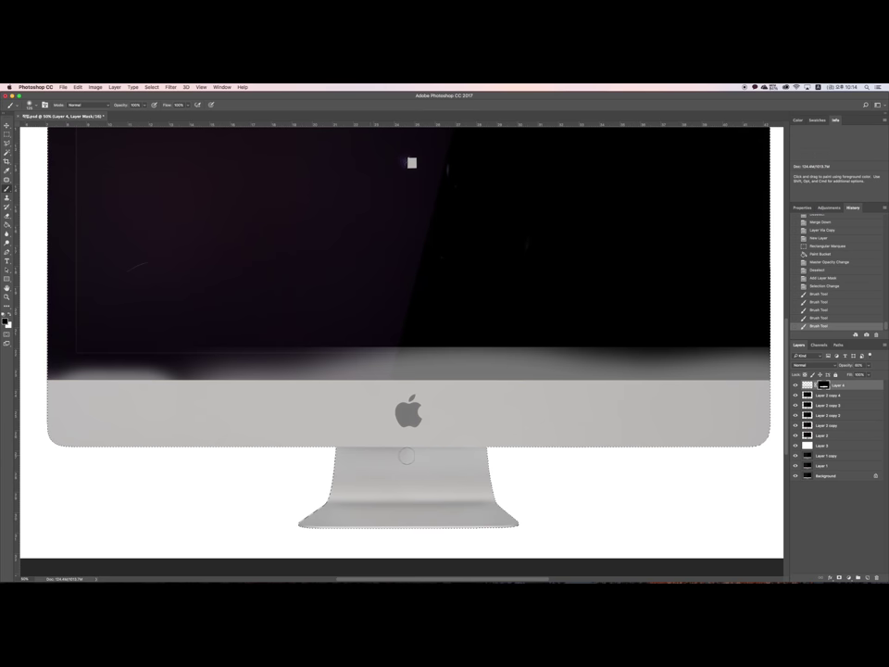
Step: Paint black on Layer 4's mask along the upper part of the stand with an enlarged brush, then deselect
key(bracketright)
key(bracketright)
key(bracketright)
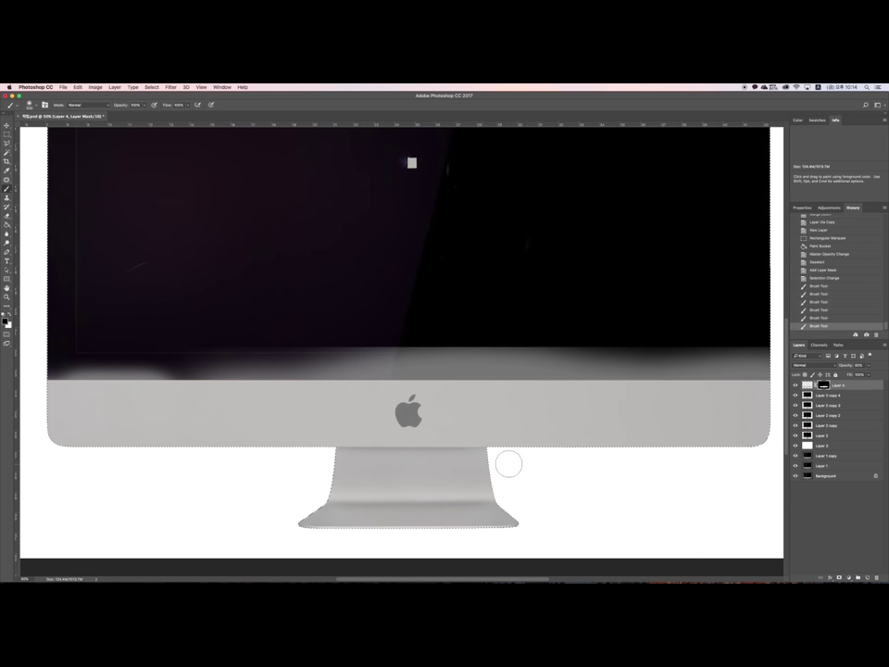
key(super+d)
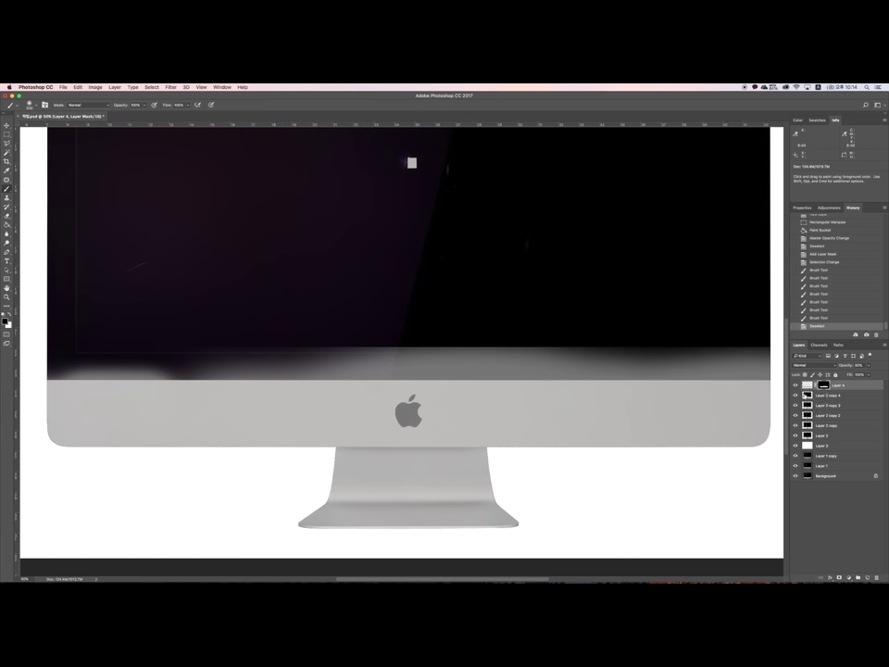
Step: Select the Apple logo and its leaf on Layer 2 copy 4 with the Magic Wand and paint them black on Layer 4's mask
key(alt+bracketleft)
key(w)
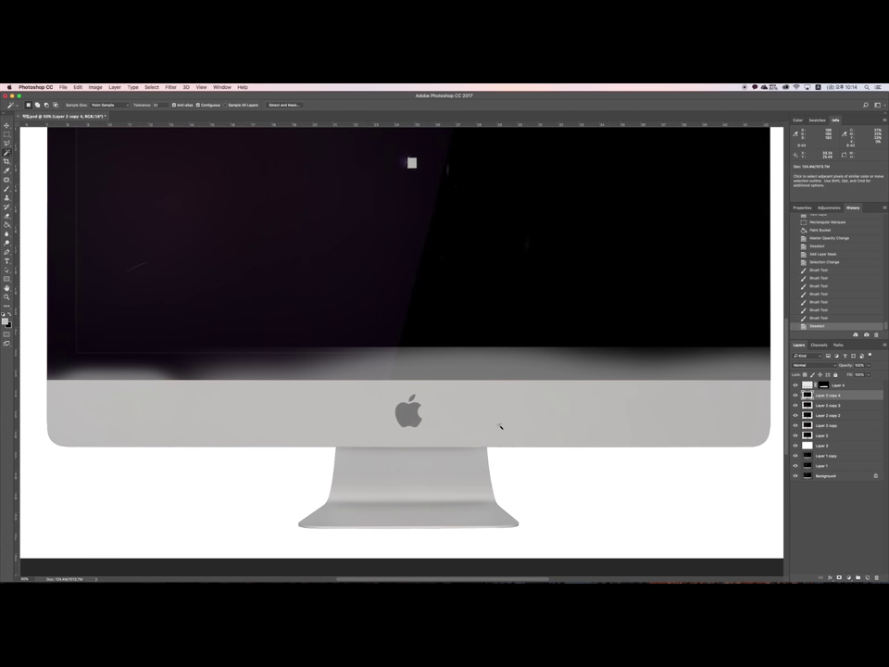
click(408, 414)
shift+click(413, 398)
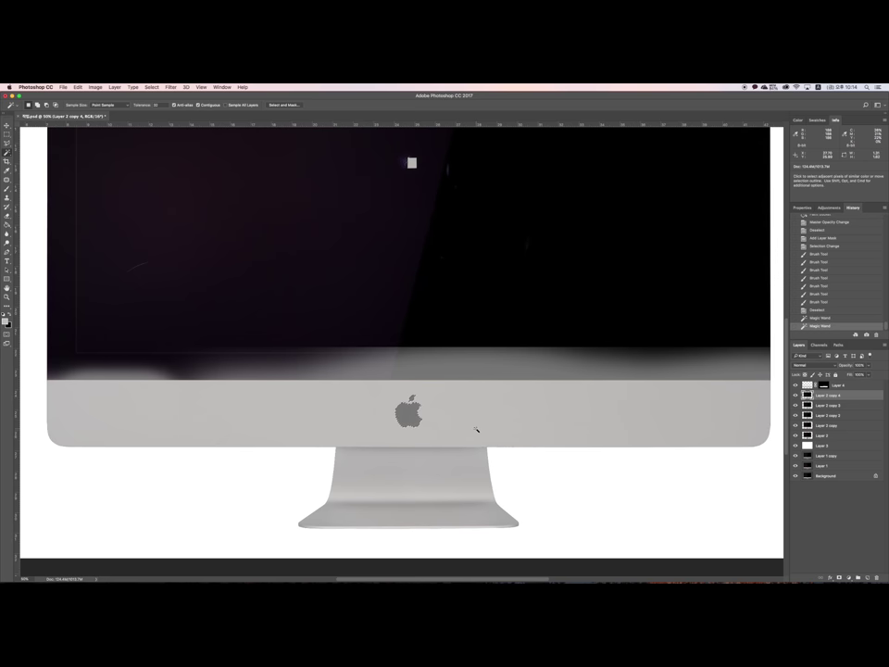
click(853, 386)
key(b)
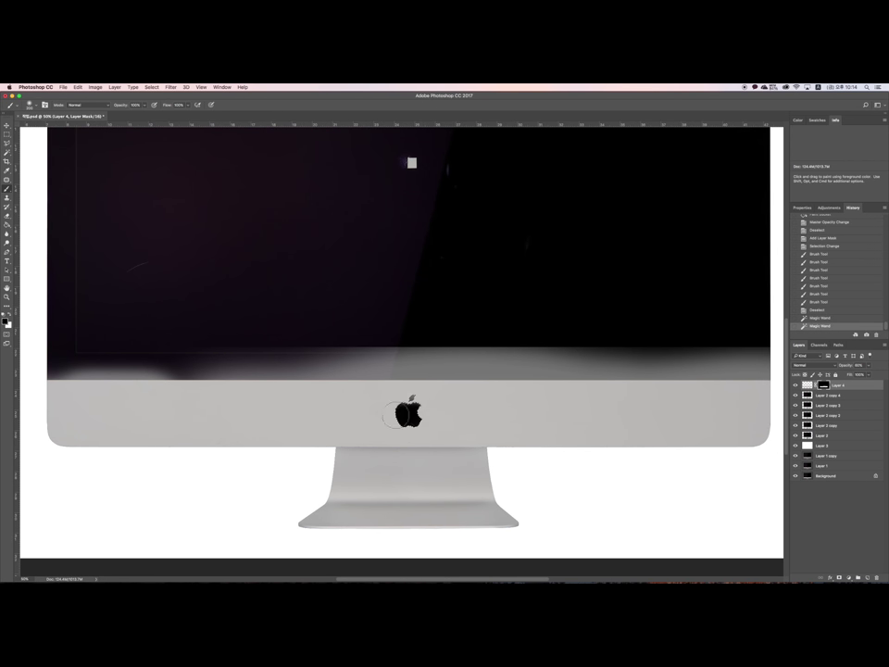
click(428, 401)
key(ctrl+d)
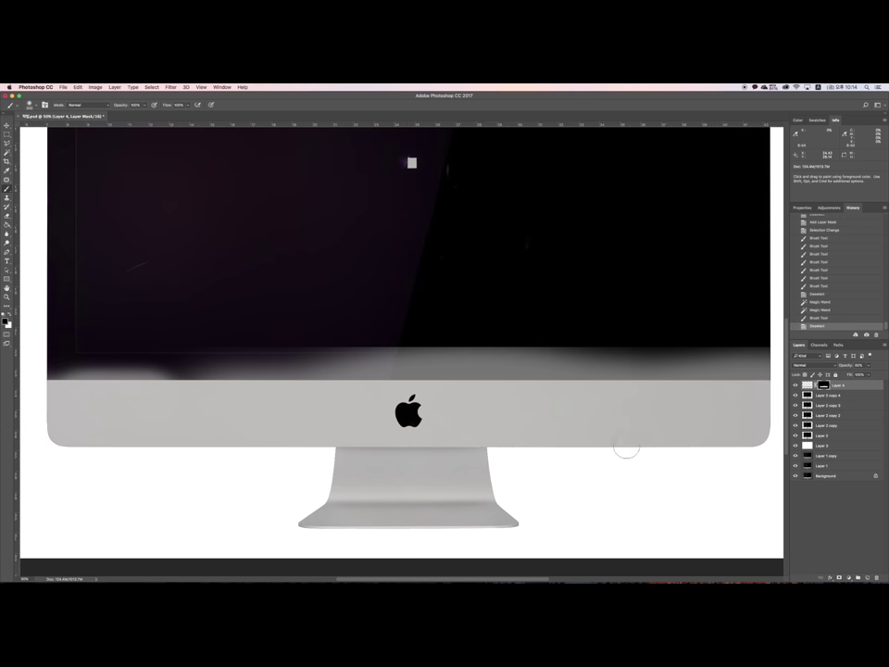
Step: Select the silver chin and stand on Layer 2 copy 4 with the Magic Wand, start masking the spill with Layer 4's mask, and invert the selection
click(806, 398)
click(7, 153)
click(463, 412)
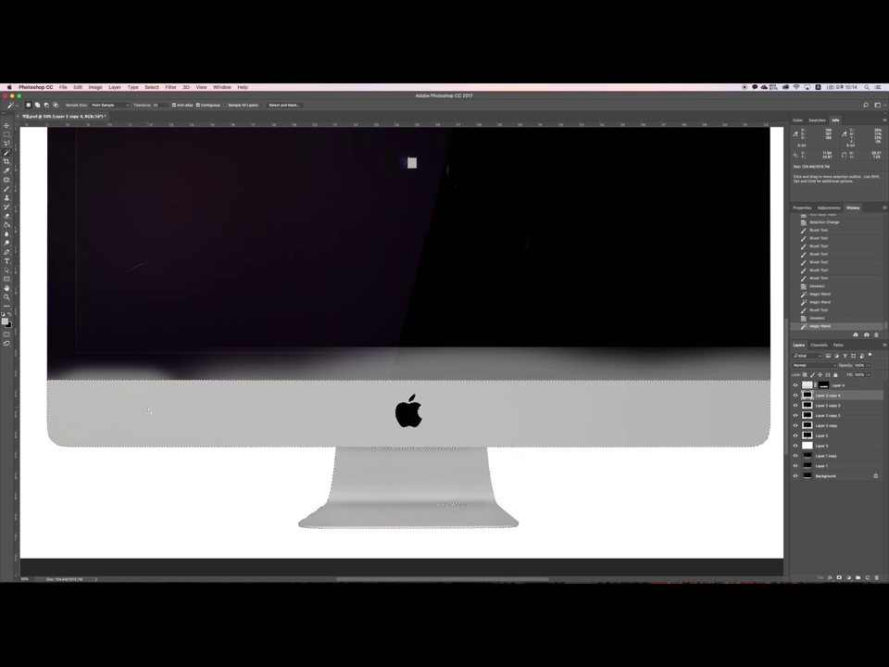
key(alt+])
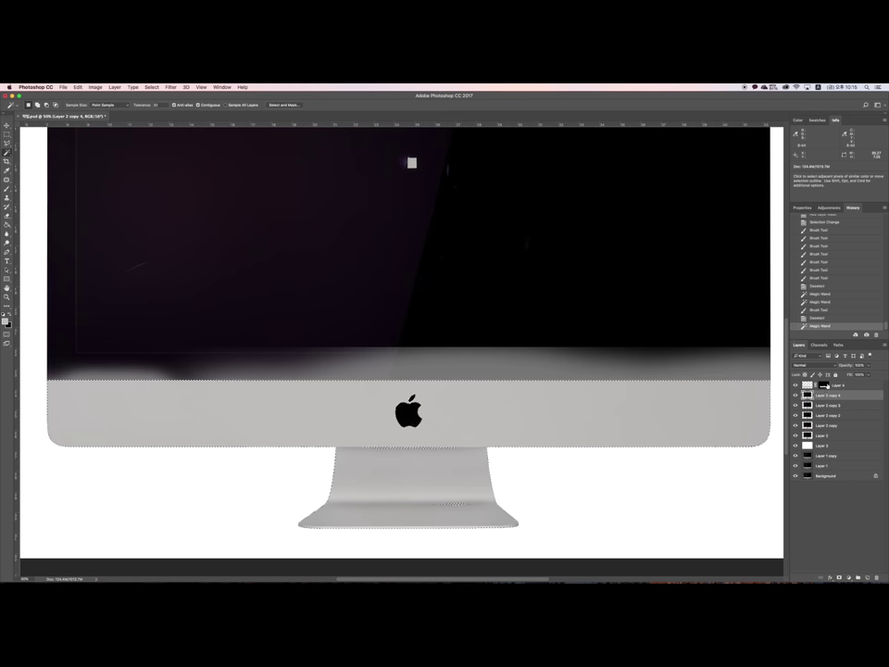
click(6, 189)
drag(61, 398, 172, 366)
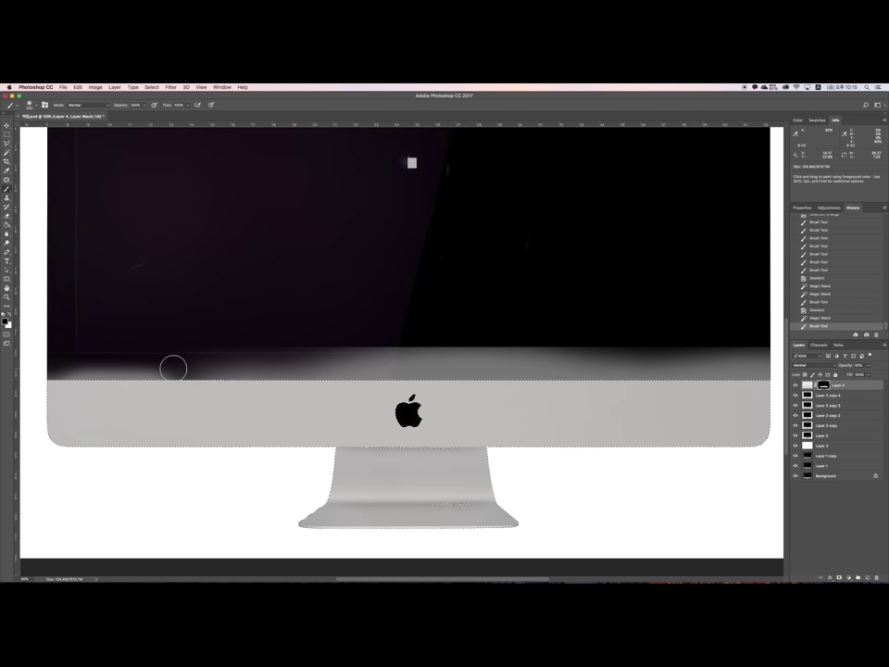
key(super+shift+i)
Step: Paint black on Layer 4's mask along the screen's lower edge to remove the grey spill, then deselect
mouse_move(254, 369)
mouse_down()
mouse_move(285, 368)
mouse_move(123, 355)
mouse_move(60, 365)
mouse_move(105, 367)
mouse_move(54, 366)
mouse_move(325, 349)
mouse_up()
drag(526, 337, 381, 311)
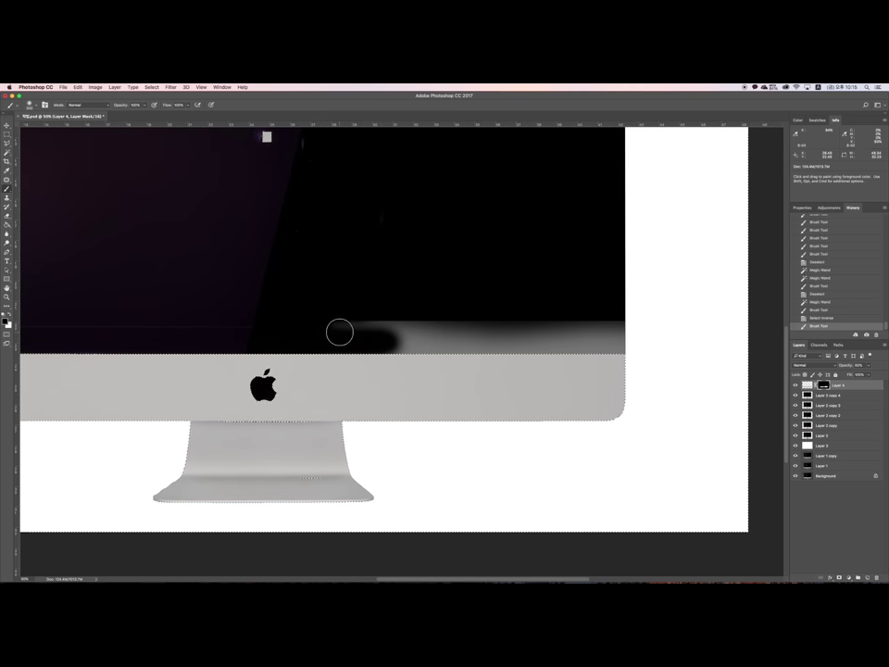
key(])
key(])
key(])
mouse_move(329, 333)
mouse_down()
mouse_move(489, 331)
mouse_move(508, 324)
mouse_up()
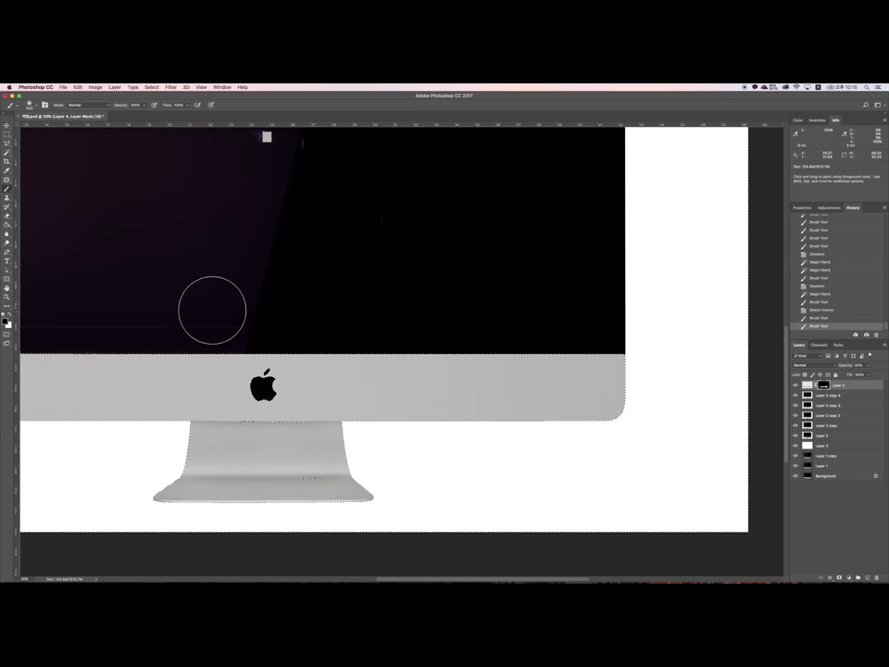
drag(293, 312, 603, 312)
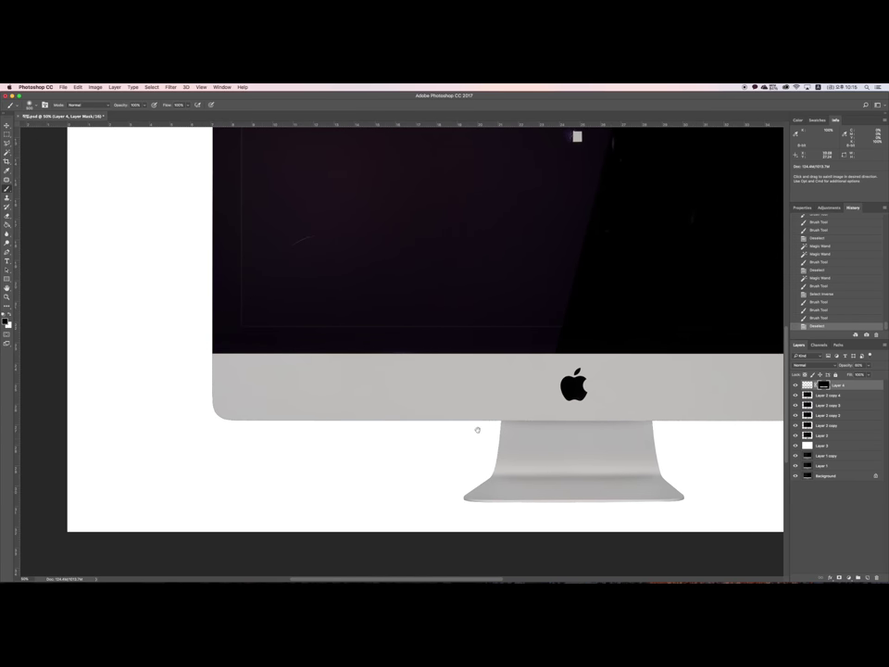
Step: Raise Layer 4's opacity and toggle its visibility to compare the chin with and without the grey layer
key(super+minus)
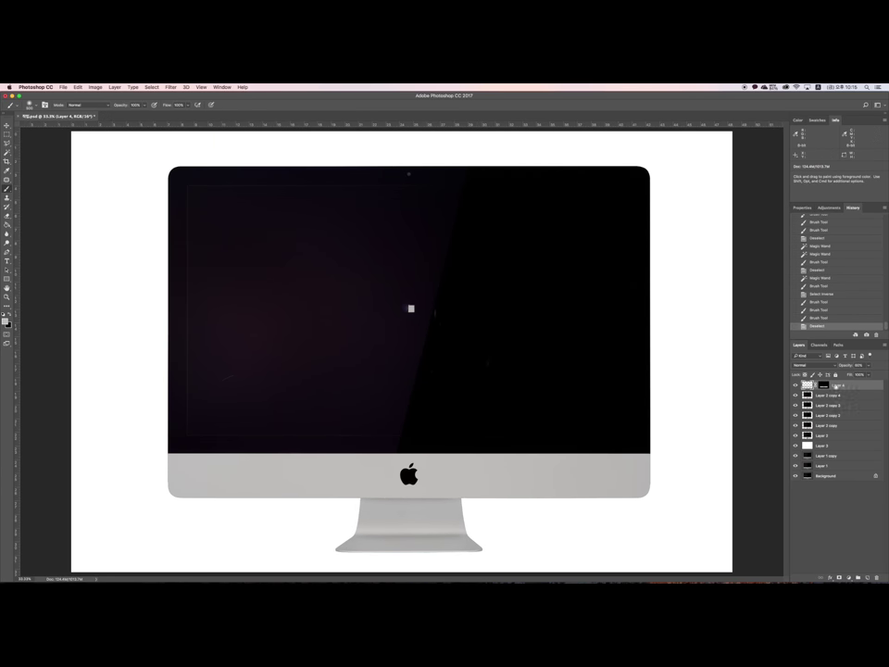
drag(869, 374, 880, 374)
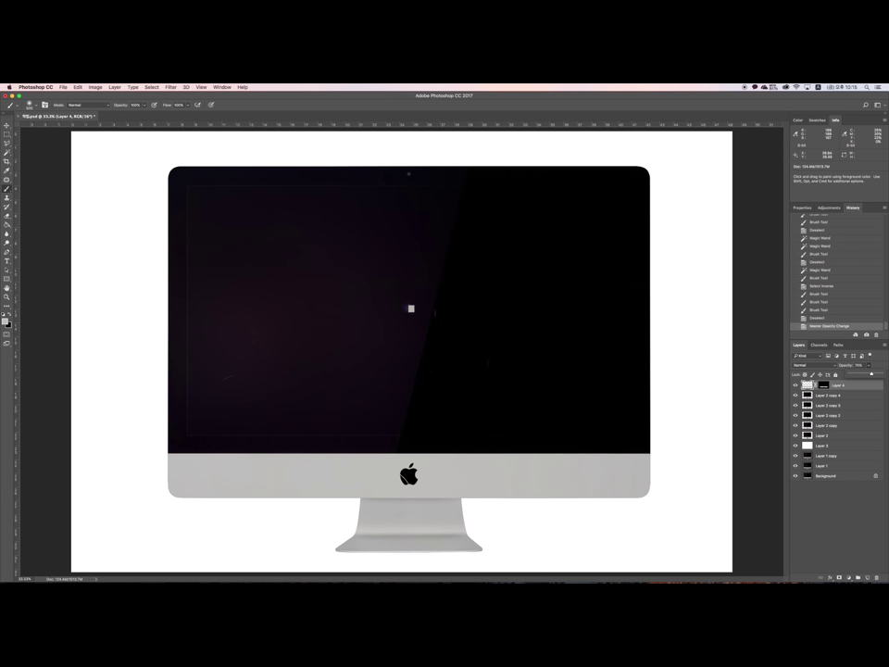
click(795, 134)
click(790, 135)
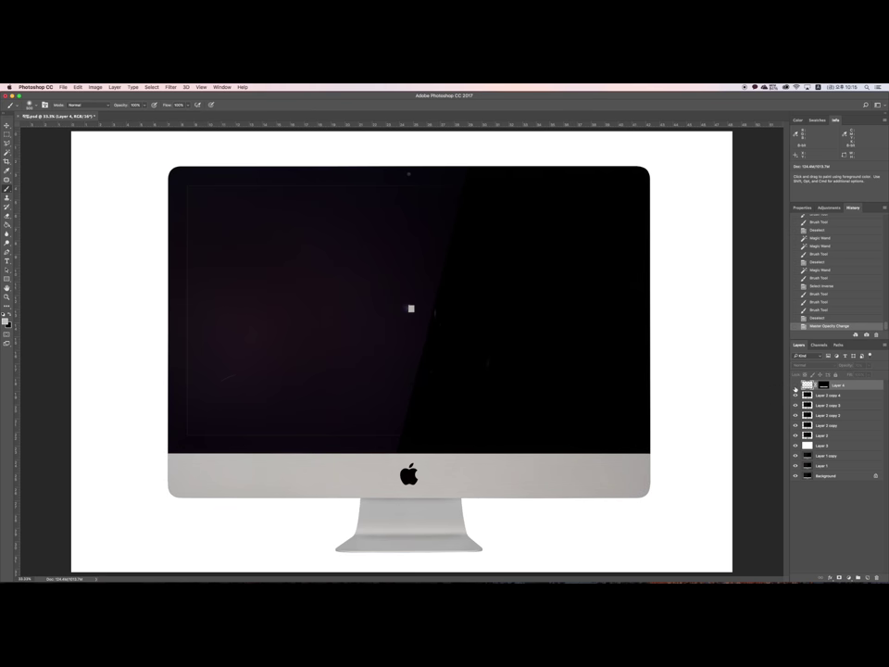
Step: Merge Layer 4 down into Layer 2 copy 4, hide the older Layer 2 versions, and duplicate the merged layer
key(super+e)
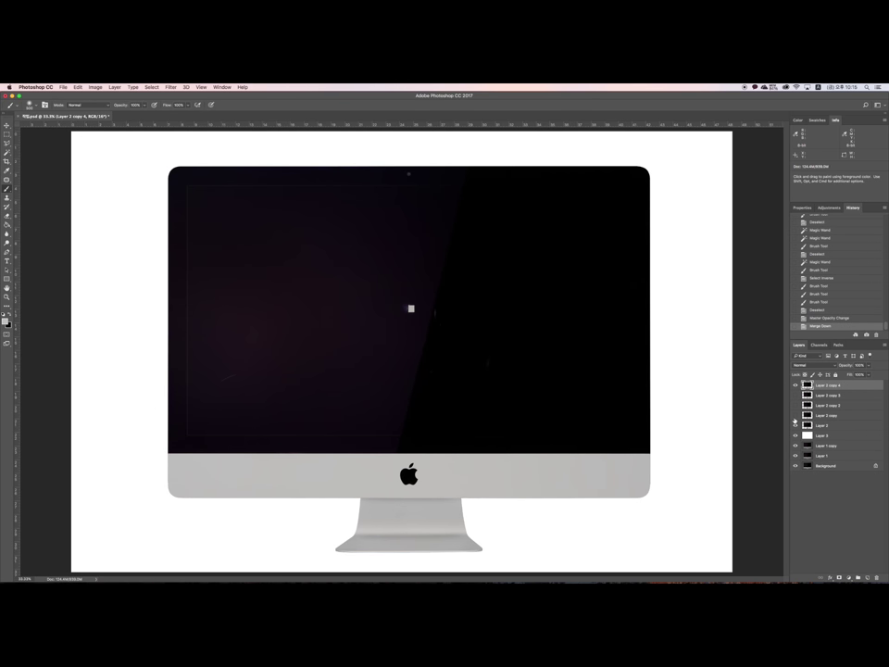
click(795, 424)
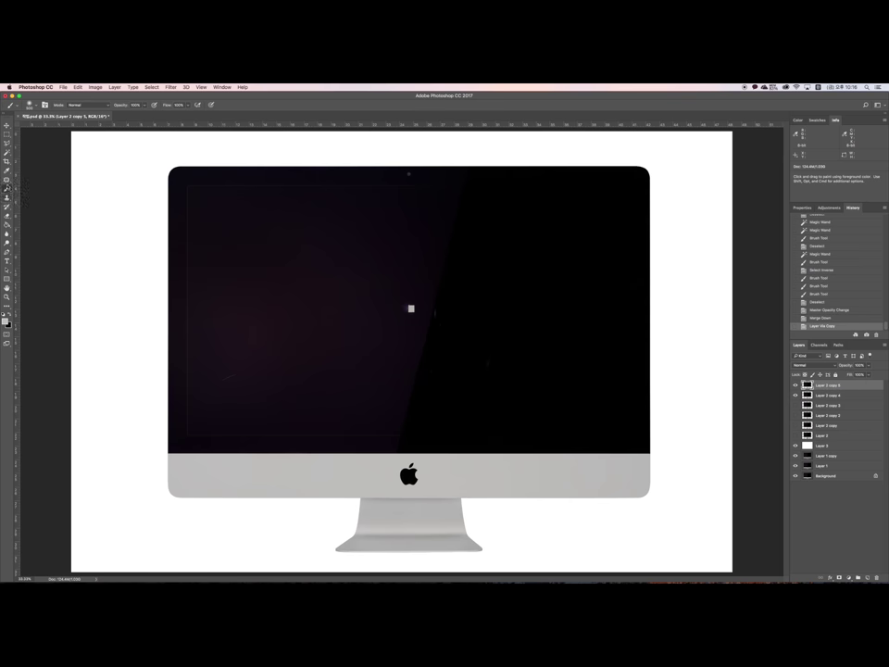
Step: Patch the grey square in the middle of the screen with the dark area beside it, then deselect
click(6, 297)
click(415, 319)
click(415, 319)
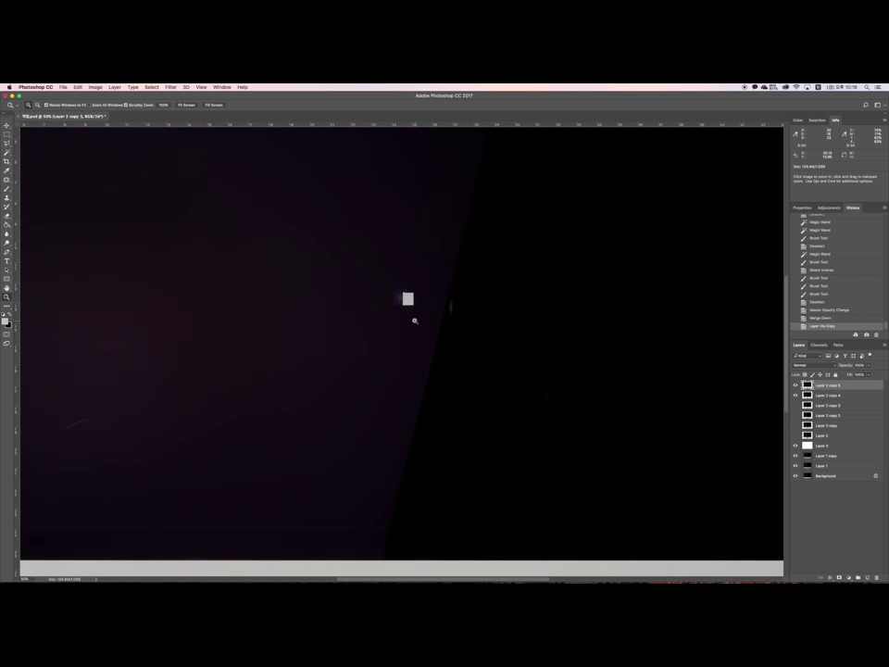
click(7, 180)
drag(414, 312, 404, 275)
drag(404, 291, 302, 279)
key(super+d)
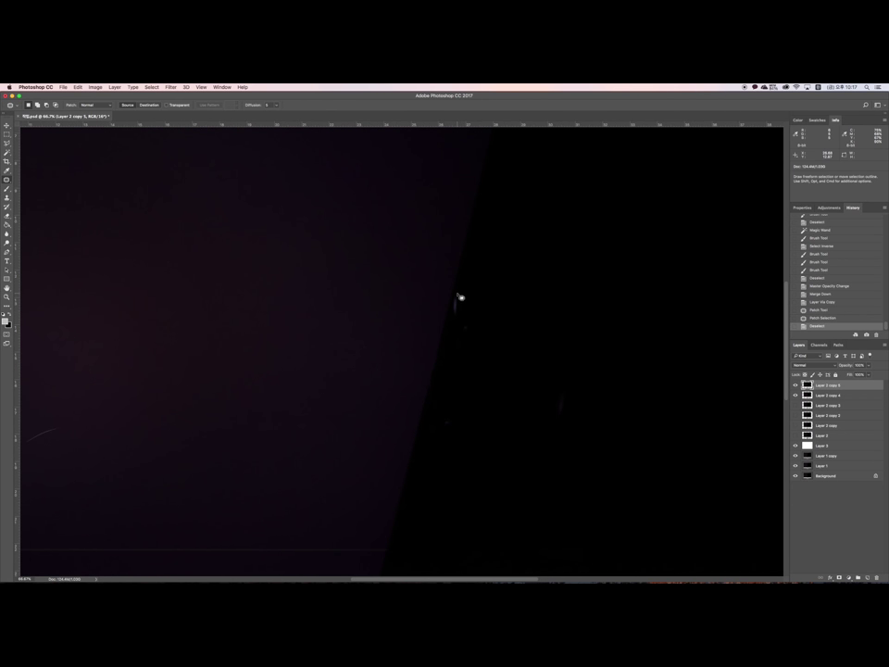
Step: Patch the small bright marks just beyond the diagonal reflection edge with clean black screen area, then deselect
drag(455, 317, 457, 296)
mouse_move(460, 305)
mouse_down()
mouse_move(491, 304)
mouse_move(459, 292)
mouse_move(521, 303)
mouse_up()
key(super+d)
key(super+d)
drag(461, 327, 518, 329)
key(super+d)
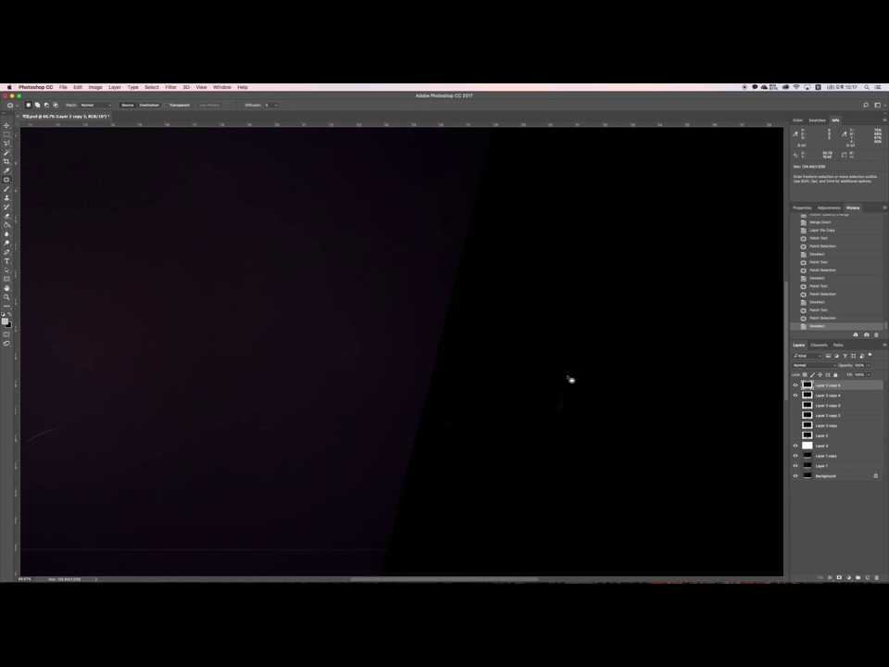
Step: Patch the faint streak in the screen's black half and the curved scratch in its purple half, deselecting after each
mouse_move(570, 378)
mouse_down()
mouse_move(596, 394)
mouse_move(527, 426)
mouse_up()
key(ctrl+d)
drag(74, 423, 291, 365)
drag(280, 372, 333, 351)
key(super+d)
Step: Examine the whole patched screen area for remaining scratches and marks
key(super+minus)
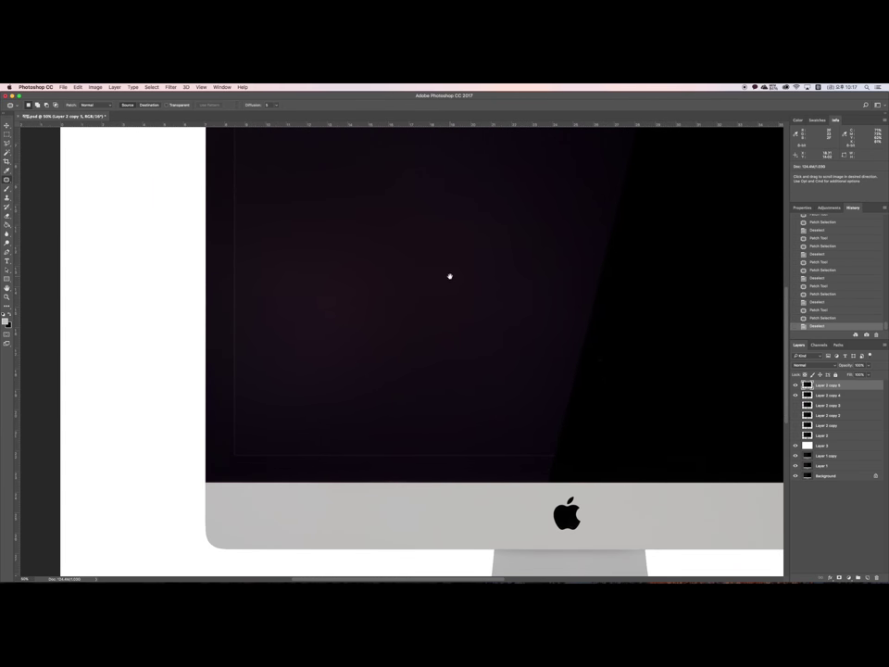
drag(498, 200, 395, 292)
drag(654, 489, 572, 393)
scroll(571, 393, right, 2)
scroll(516, 403, up, 8)
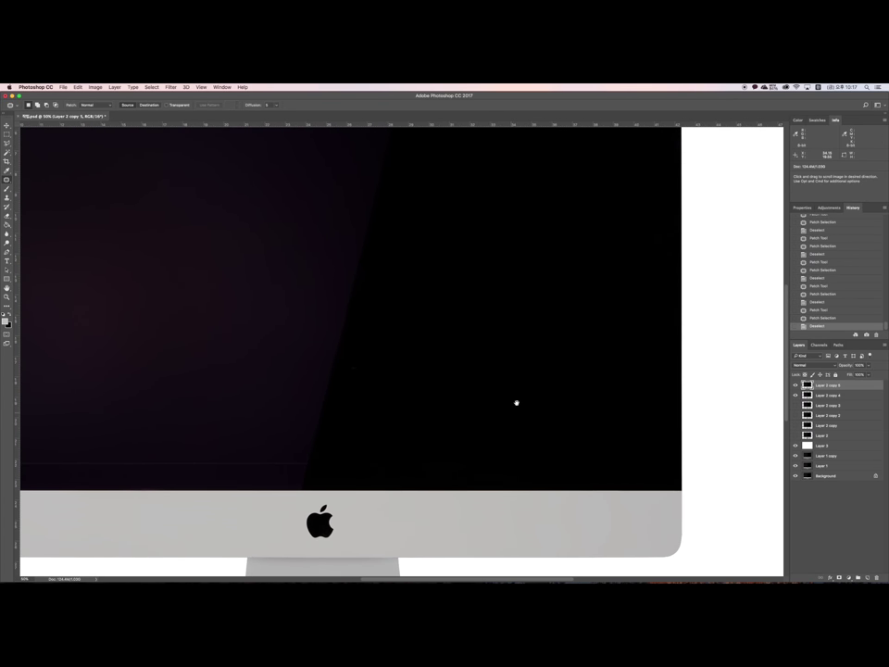
scroll(541, 410, left, 5)
scroll(541, 410, down, 8)
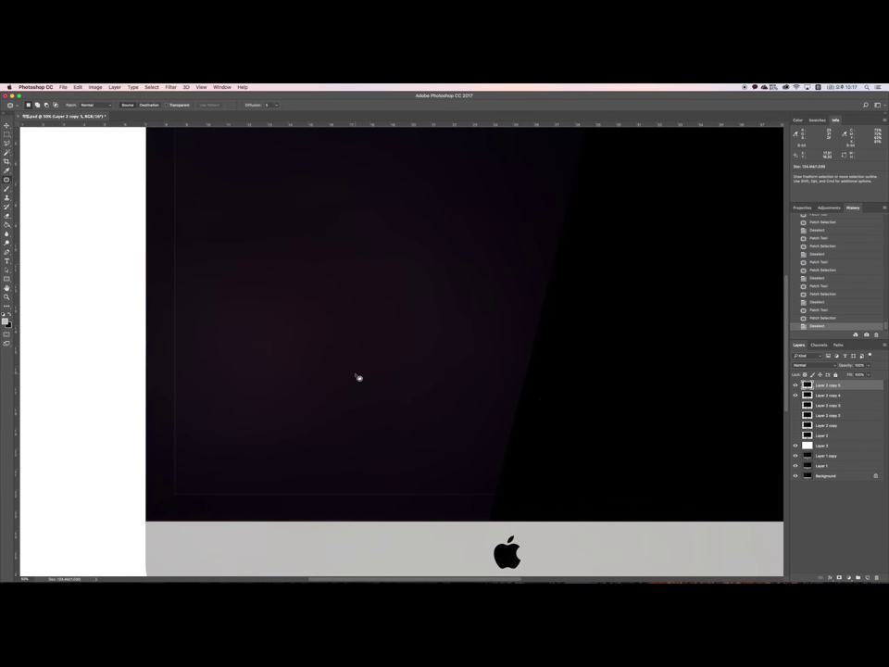
key(super+minus)
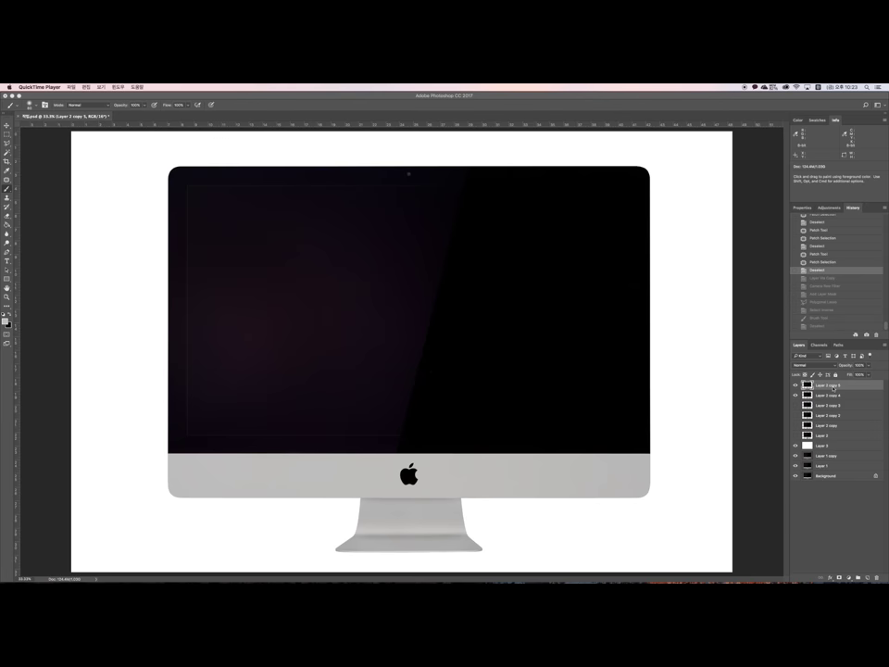
Step: Duplicate Layer 2 copy 5 and hide Layer 2 copy 4 beneath it
click(833, 390)
key(ctrl+j)
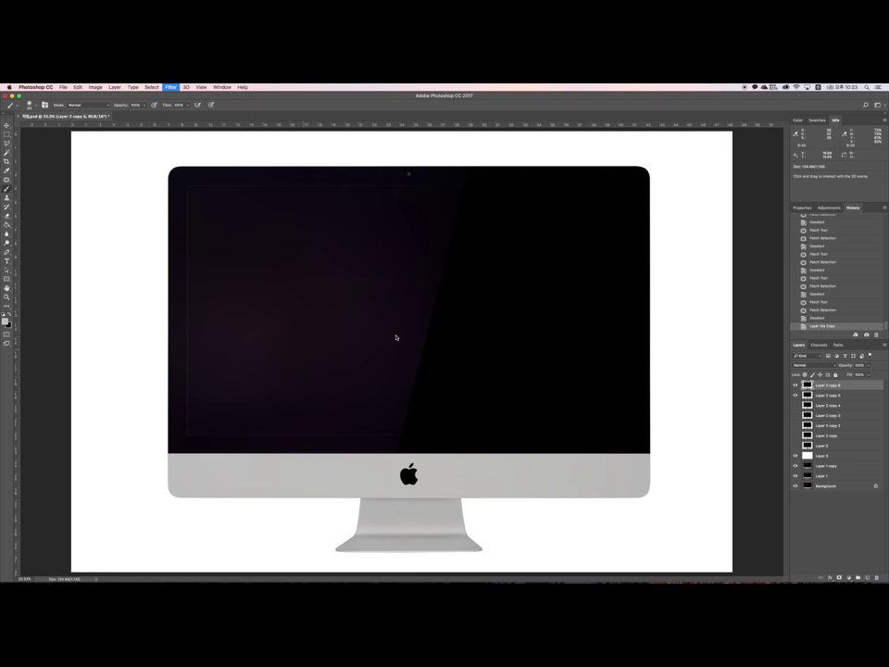
Step: Try to brighten Layer 2 copy 6 with the Camera Raw Filter at an exposure of about +1.05
drag(593, 250, 600, 251)
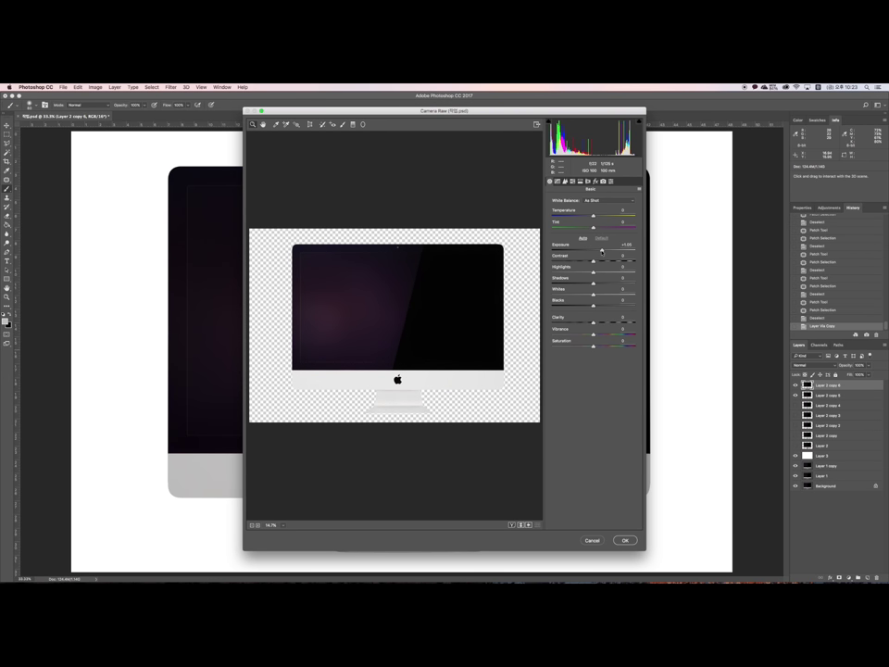
click(625, 540)
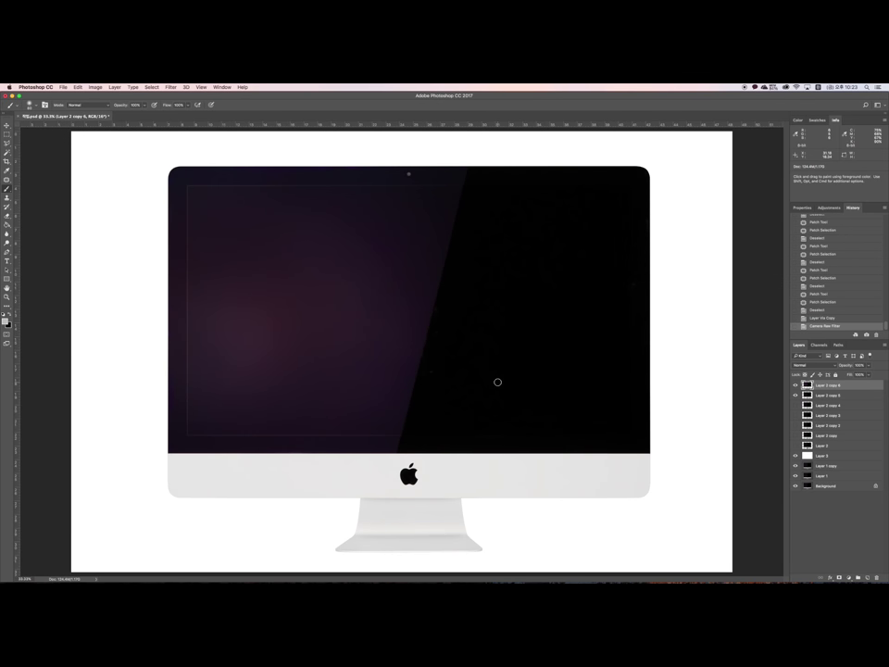
key(super+z)
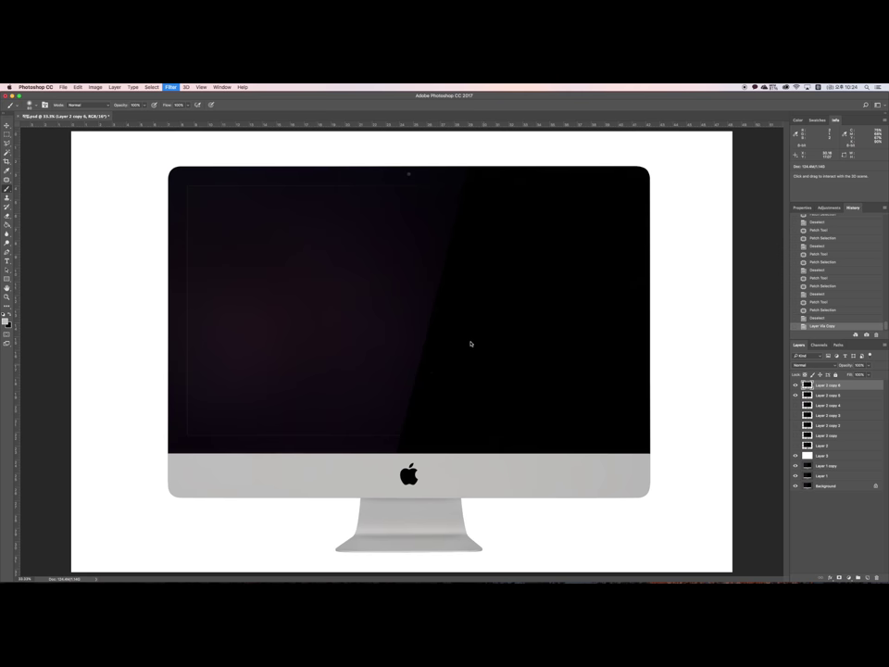
Step: Raise Layer 2 copy 6's exposure slightly with the Camera Raw Filter and hide the layer behind a black mask
drag(594, 251, 595, 251)
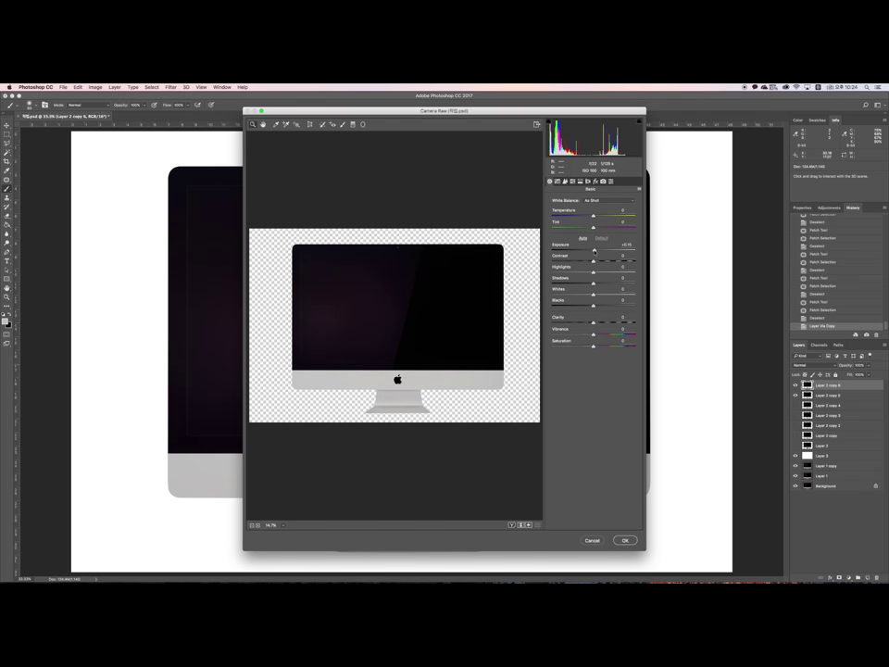
click(624, 539)
key(super+plus)
key(super+plus)
drag(471, 324, 373, 565)
drag(398, 519, 441, 336)
scroll(441, 334, down, 3)
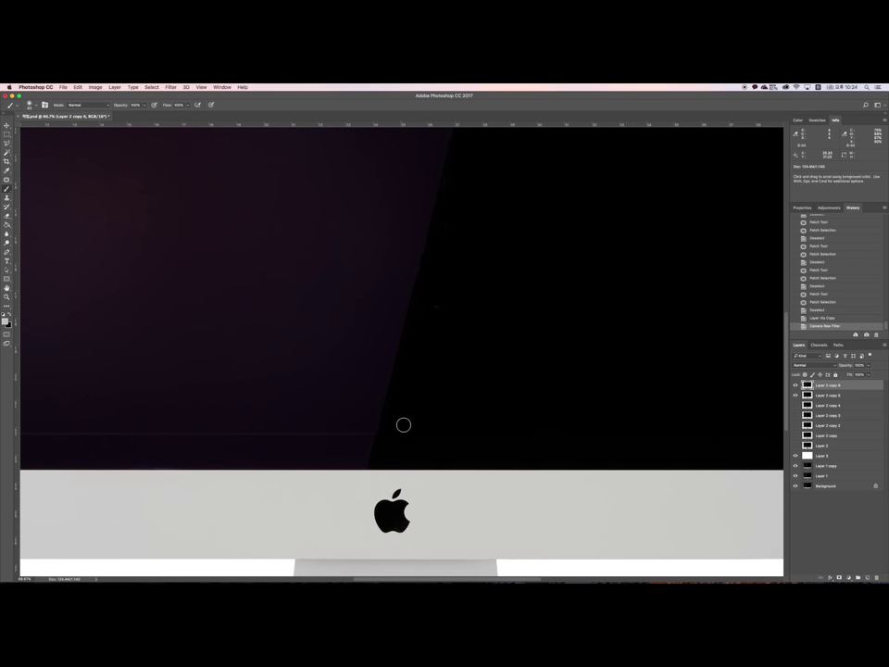
key(super+plus)
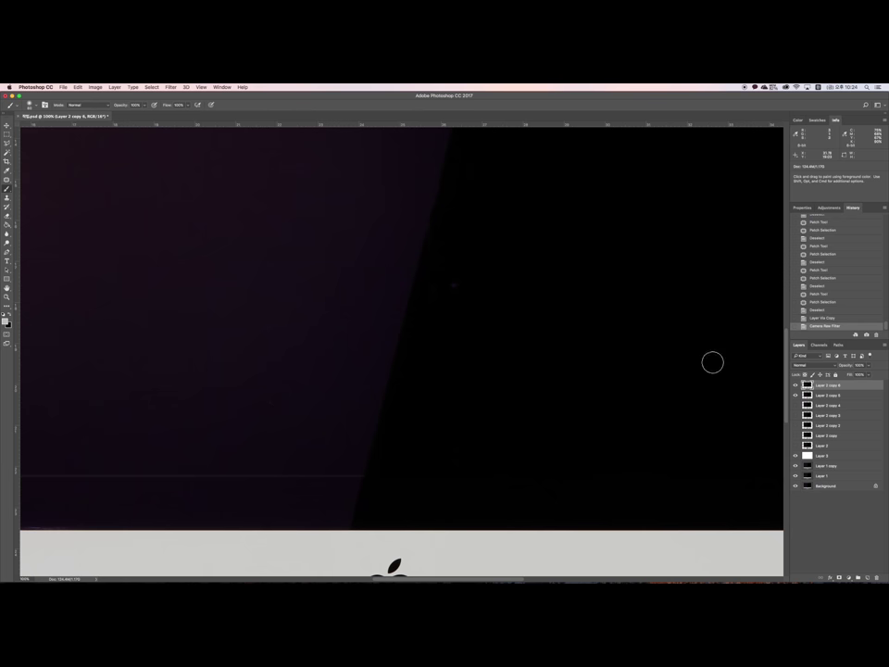
key(super+0)
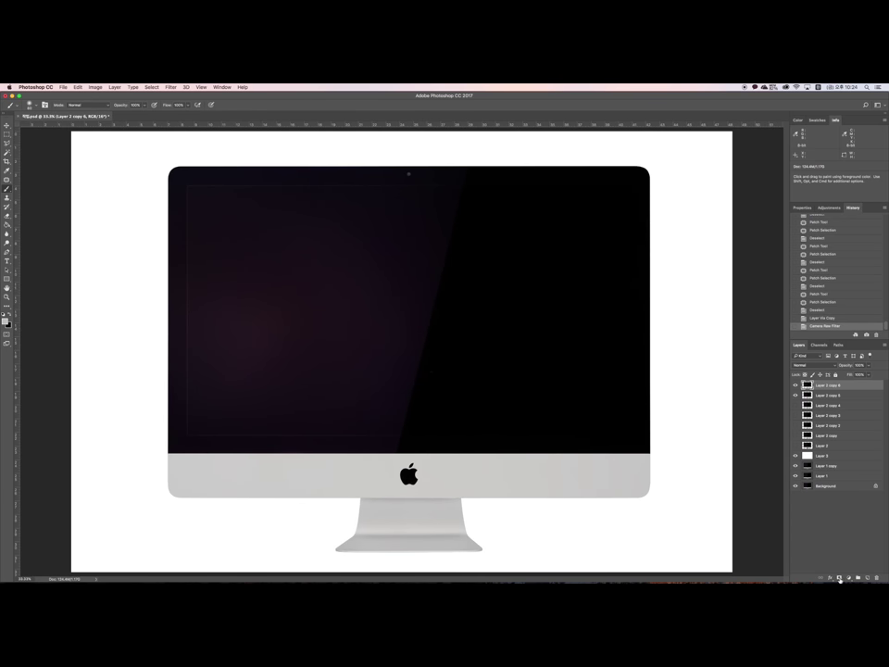
click(838, 577)
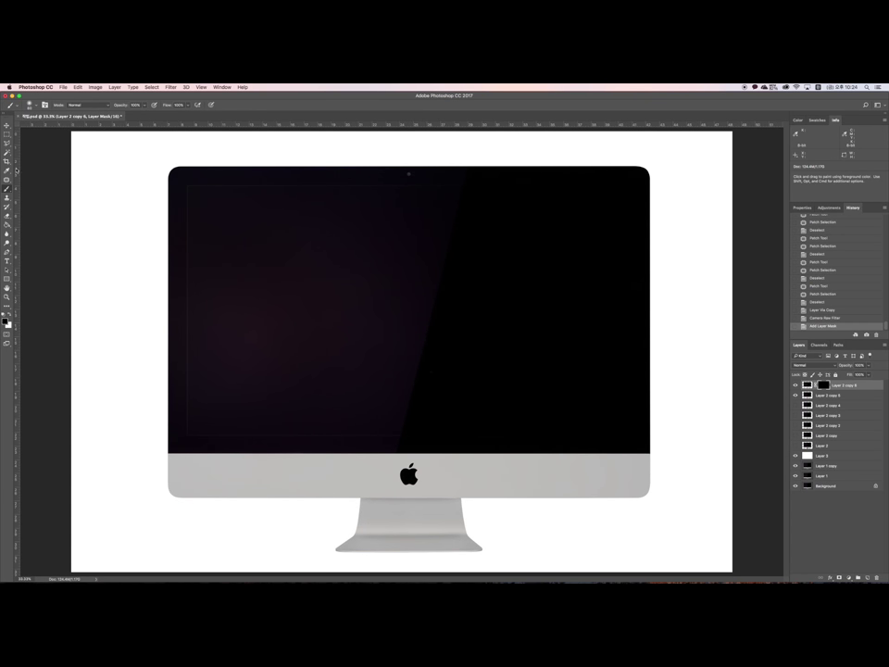
Step: Select the screen's purple half with the Polygonal Lasso, following the diagonal reflection edge and the chin line and passing just outside the monitor's corner
key(super+plus)
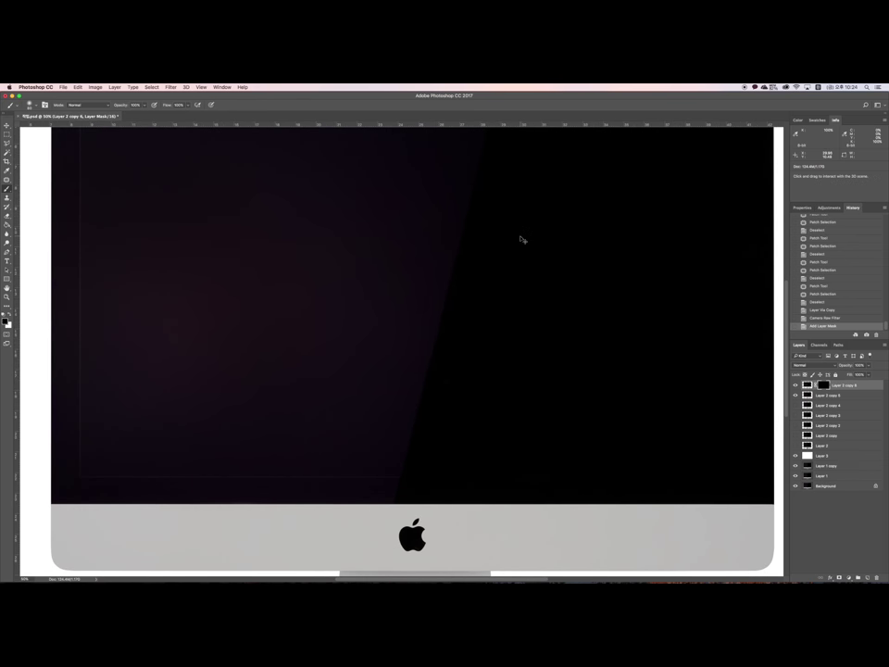
scroll(497, 276, up, 3)
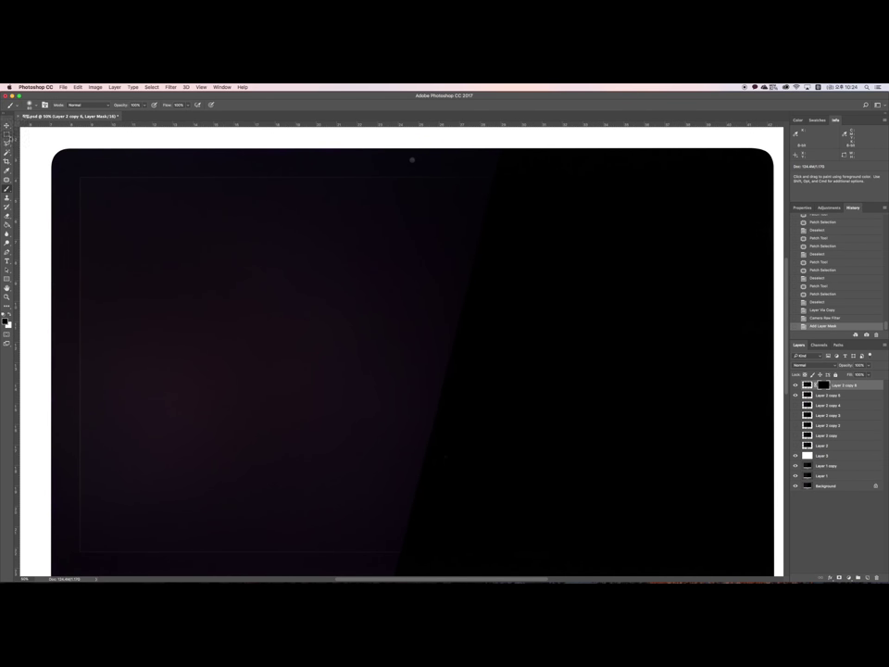
key(l)
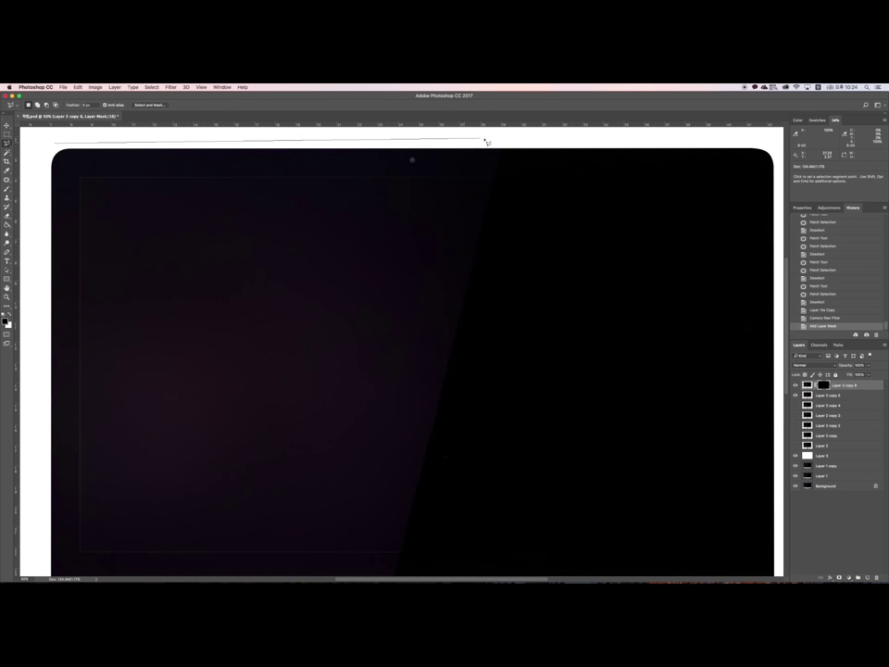
click(496, 149)
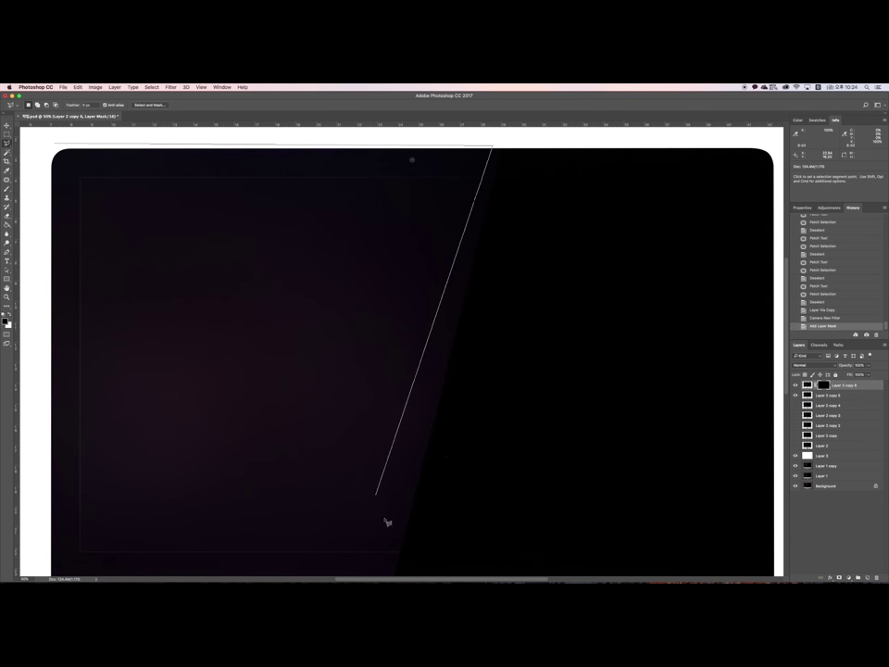
scroll(394, 554, up, 1)
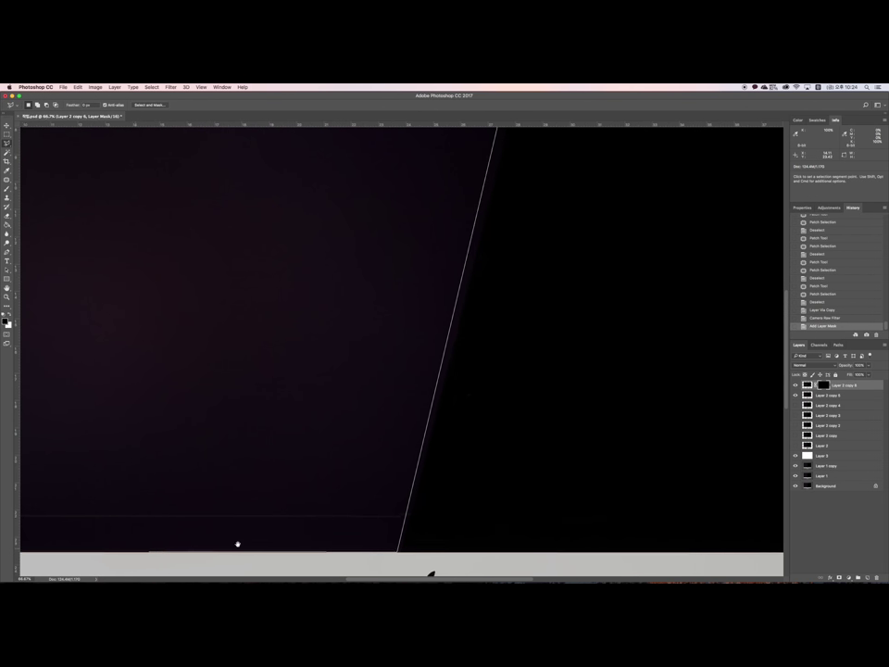
scroll(245, 543, left, 5)
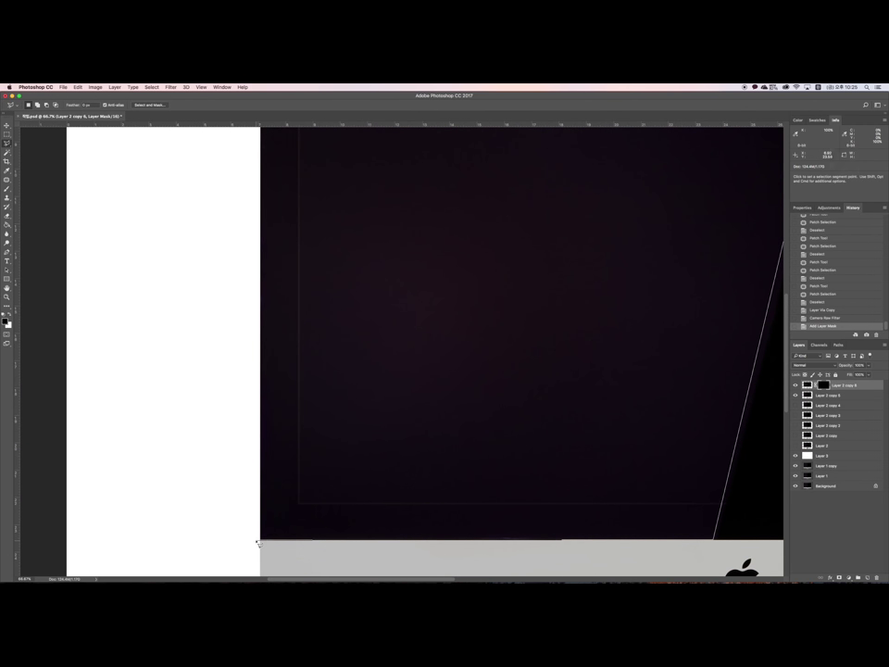
scroll(258, 543, up, 8)
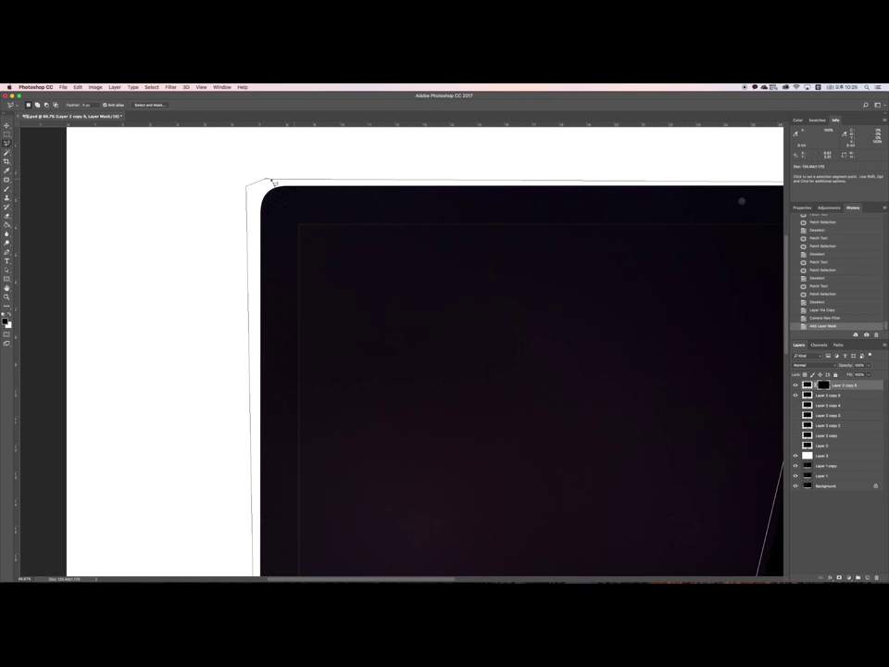
click(273, 182)
key(super+0)
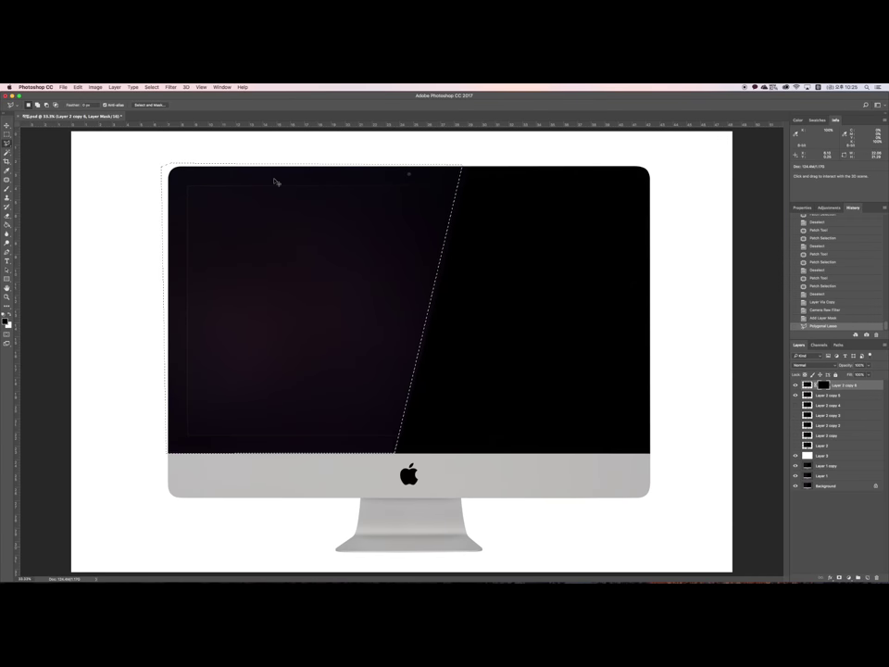
Step: Paint white on Layer 2 copy 6's mask across the selected purple half with an enlarged soft brush to reveal the brightened version
key(b)
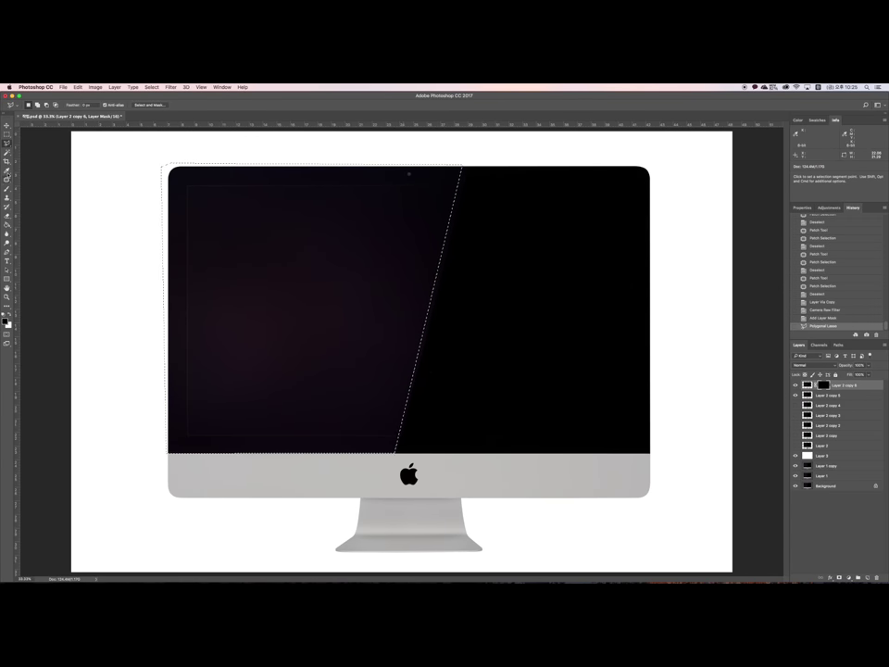
key(bracketright)
key(bracketright)
key(bracketright)
key(bracketright)
key(bracketright)
key(bracketright)
key(bracketright)
key(bracketright)
drag(299, 229, 288, 256)
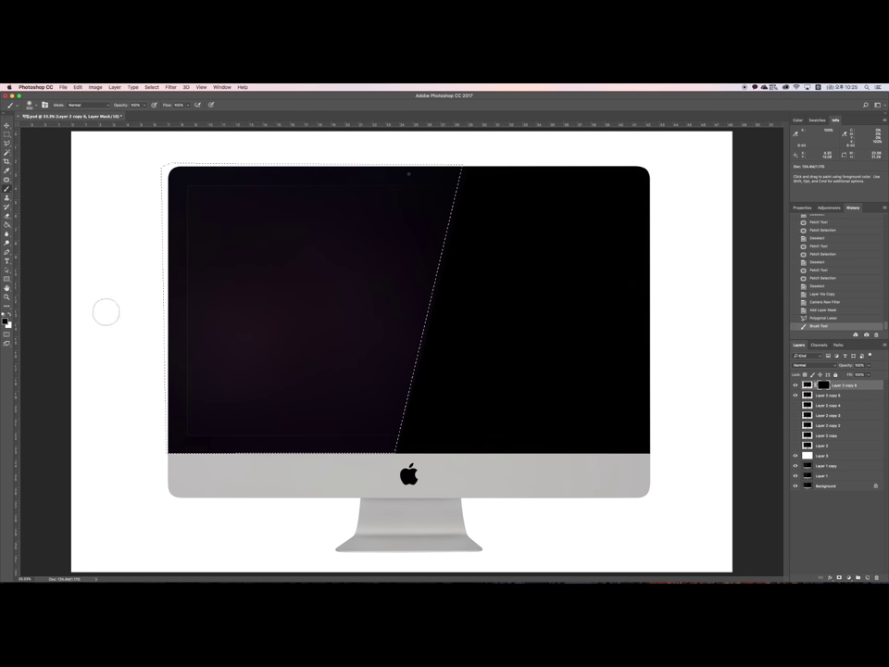
click(9, 314)
key(bracketright)
key(bracketright)
key(bracketright)
mouse_move(222, 254)
mouse_down()
mouse_move(245, 280)
mouse_move(280, 216)
mouse_move(231, 210)
mouse_move(181, 172)
mouse_up()
key(bracketright)
key(bracketright)
key(bracketright)
mouse_move(184, 242)
mouse_down()
mouse_move(429, 182)
mouse_move(375, 242)
mouse_up()
mouse_move(269, 288)
mouse_down()
mouse_move(439, 278)
mouse_move(357, 240)
mouse_up()
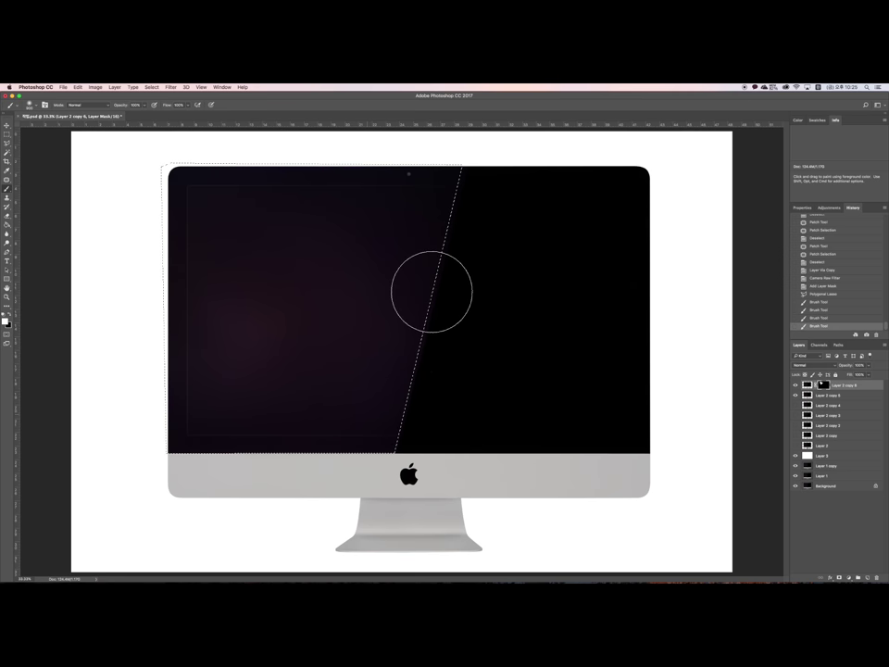
mouse_move(448, 163)
mouse_down()
mouse_move(240, 186)
mouse_move(317, 231)
mouse_move(243, 251)
mouse_up()
key(bracketright)
key(bracketright)
key(bracketright)
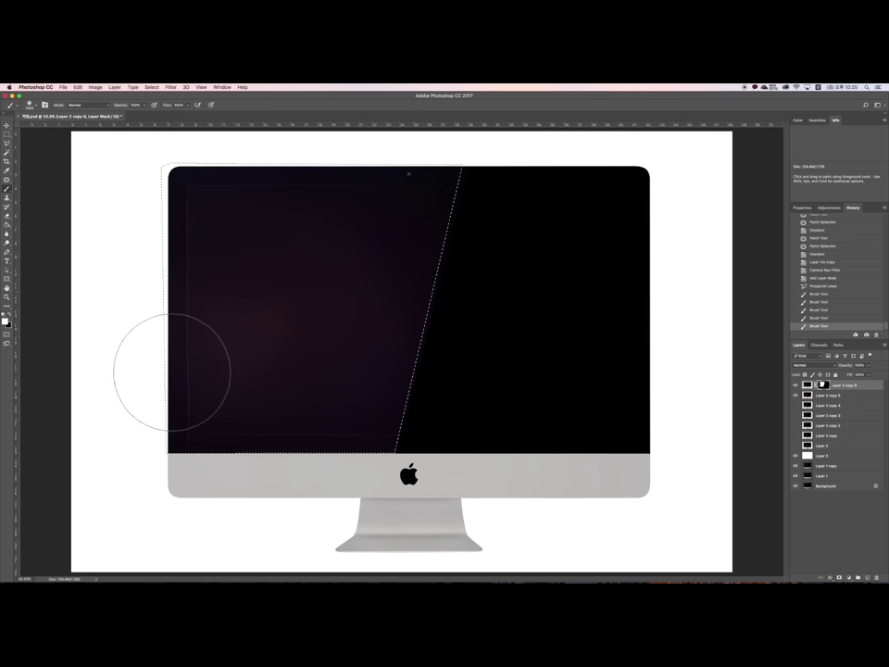
mouse_move(171, 373)
mouse_down()
mouse_move(379, 207)
mouse_move(429, 329)
mouse_up()
drag(417, 172, 441, 172)
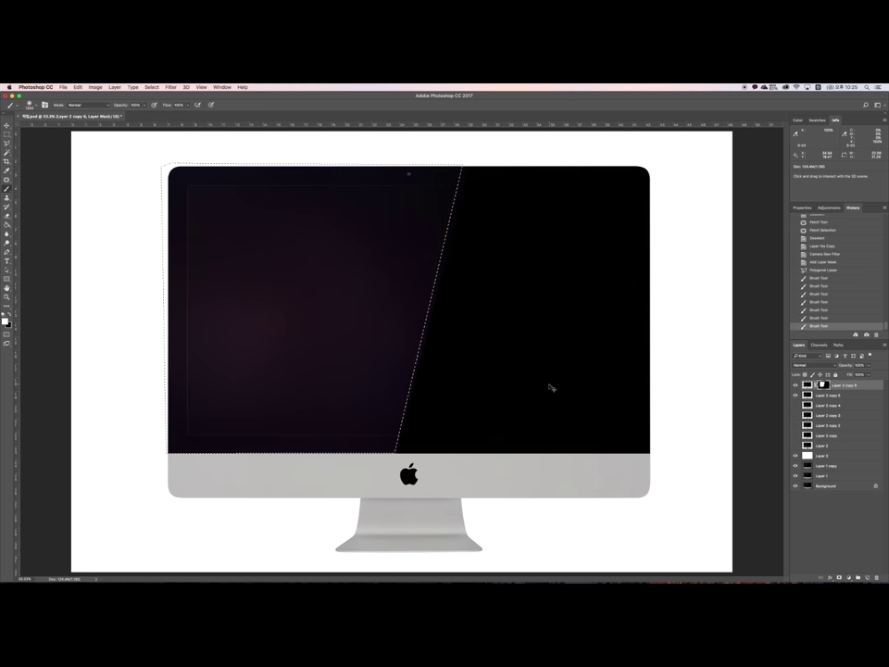
Step: Invert the selection to cover everything outside the purple half, and check the diagonal edge with the selection outline hidden
key(super+shift+i)
key(super+plus)
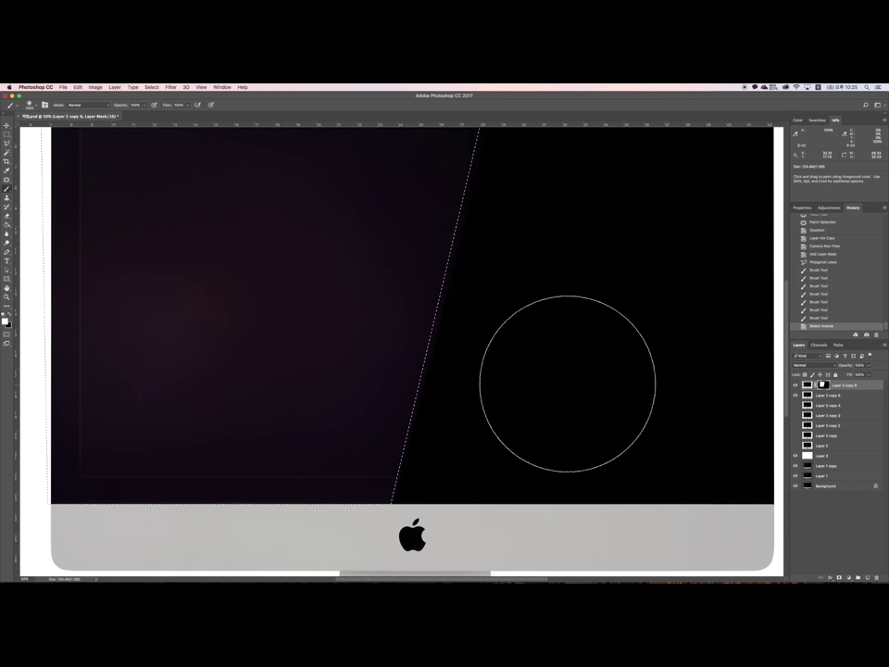
key(super+h)
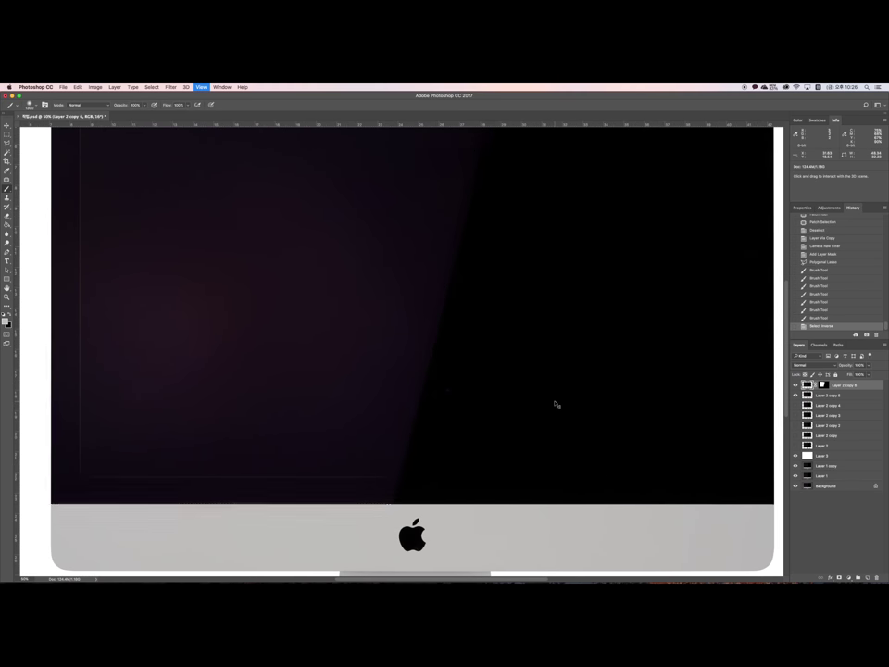
key(super+plus)
key(super+h)
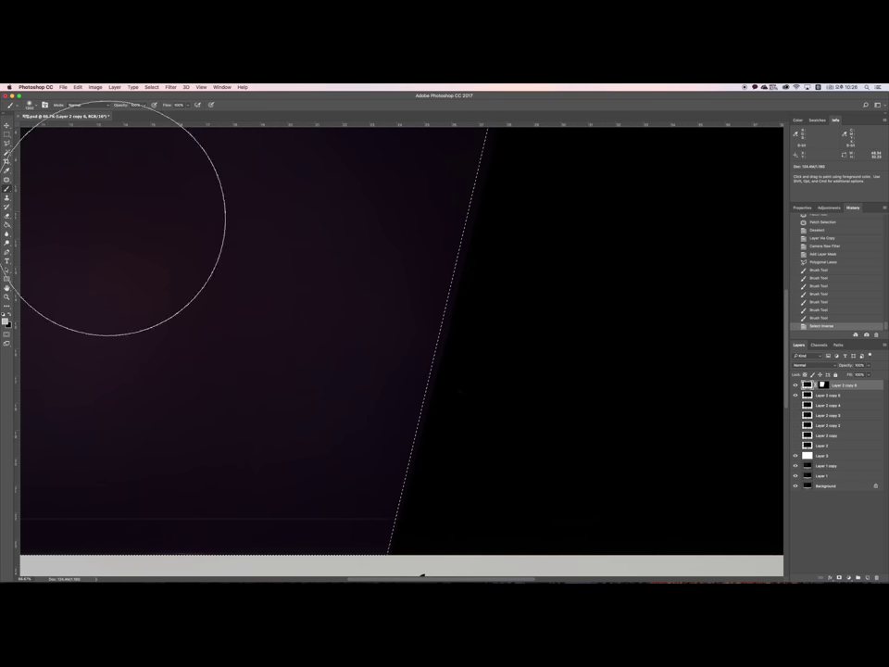
Step: Dab sampled black beside the diagonal edge on Layer 2 copy 6 with a smaller brush
key(bracketleft)
key(bracketleft)
key(bracketleft)
alt+click(477, 322)
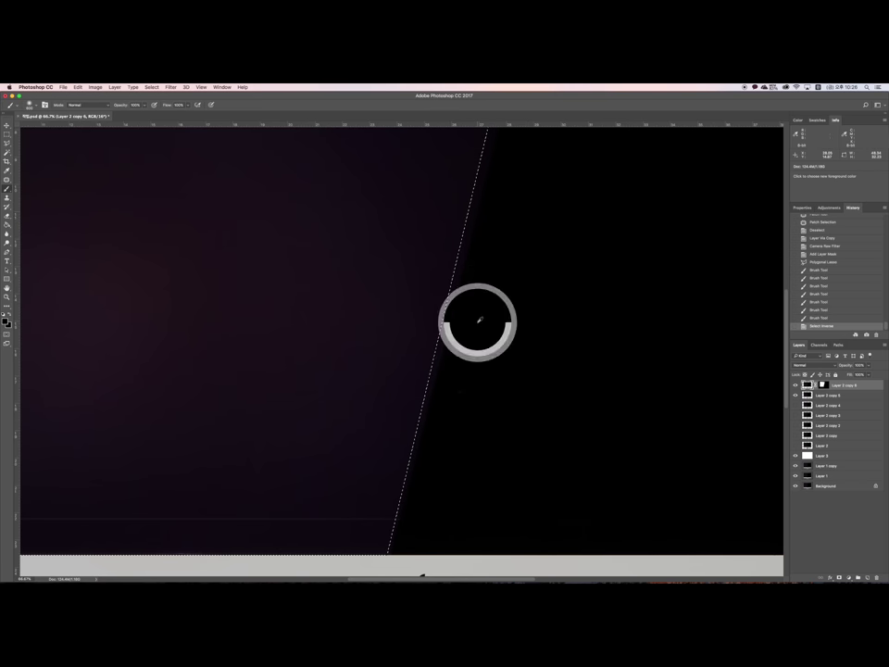
click(472, 307)
click(472, 306)
click(572, 364)
Step: Paint the middle and upper stretch just beyond the diagonal edge black on Layer 2 copy 5, within the inverted selection
click(833, 395)
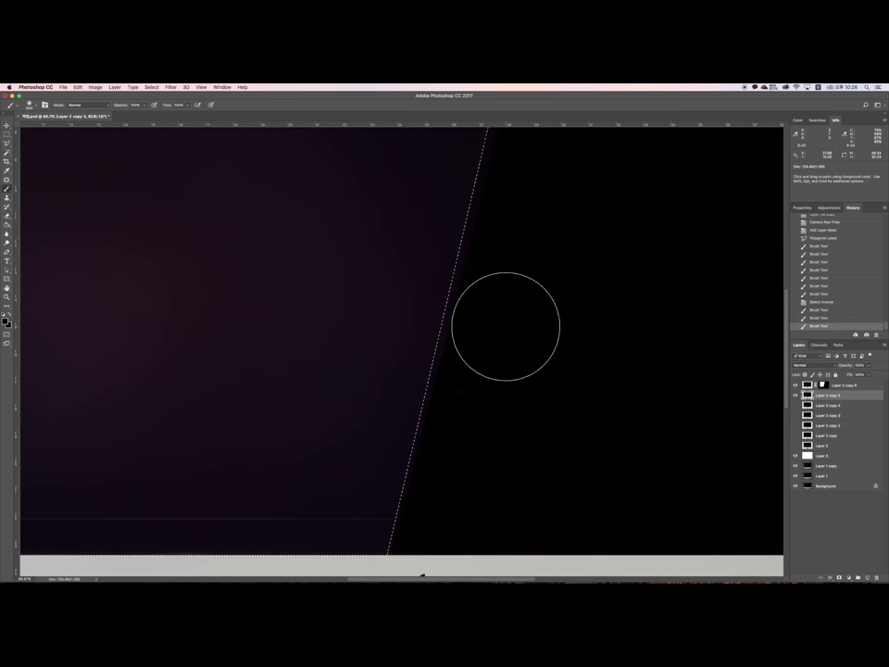
drag(500, 286, 477, 412)
click(461, 349)
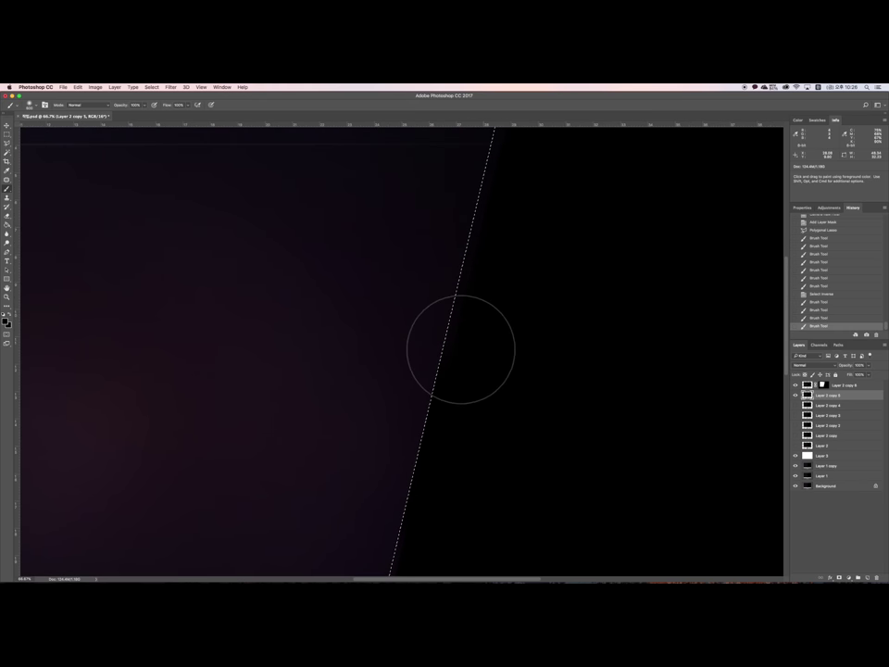
click(483, 305)
drag(511, 250, 487, 365)
click(512, 321)
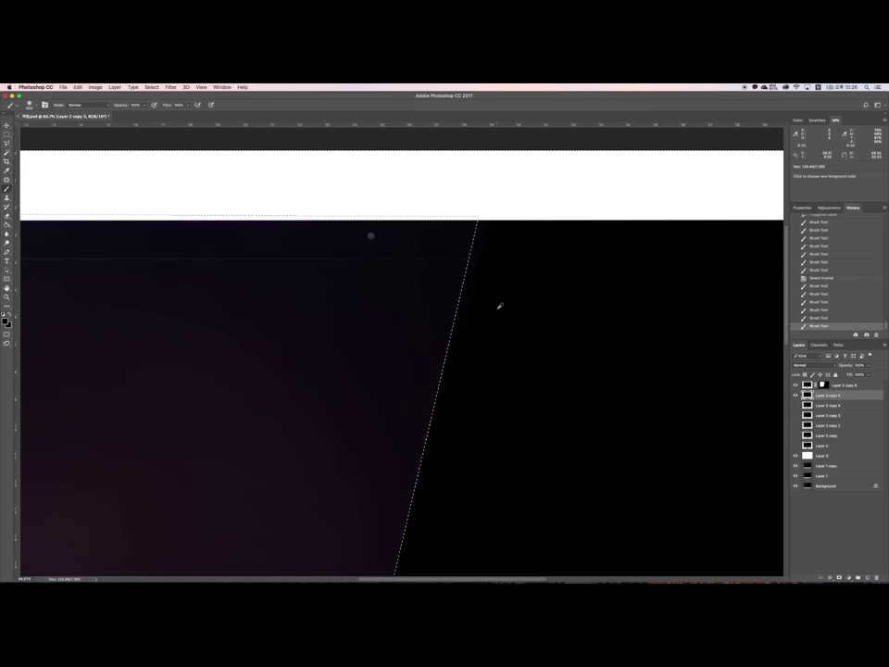
mouse_move(472, 324)
mouse_down()
mouse_move(484, 237)
mouse_move(505, 352)
mouse_move(491, 298)
mouse_up()
Step: Cover the lighter strip along the diagonal's lower stretch down to the chin with sampled black, reducing the brush size near the end
scroll(516, 297, down, 7)
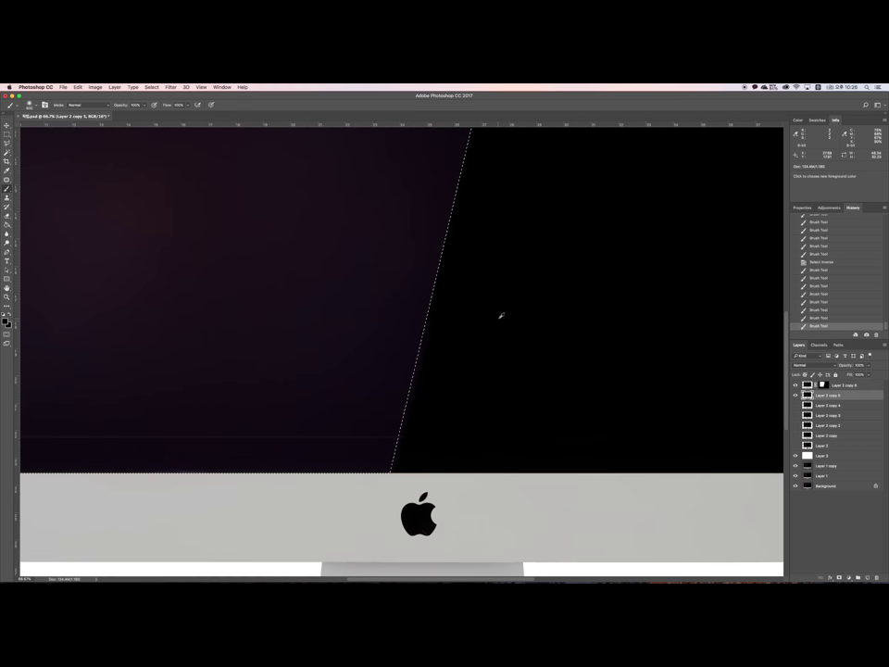
click(476, 242)
click(482, 208)
alt+click(490, 307)
click(445, 335)
alt+click(491, 346)
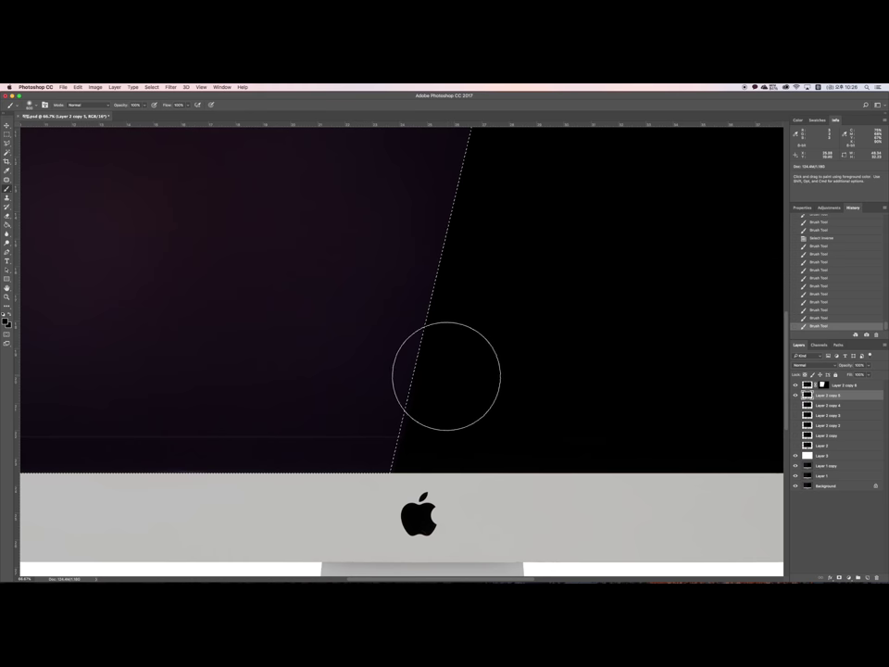
key([)
click(437, 384)
alt+click(426, 415)
click(407, 430)
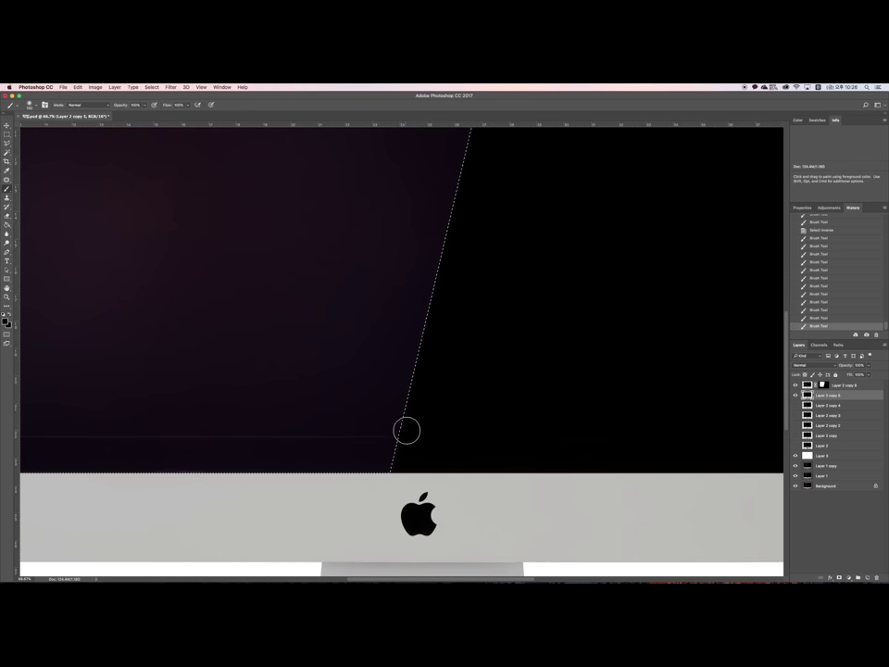
drag(411, 413, 395, 458)
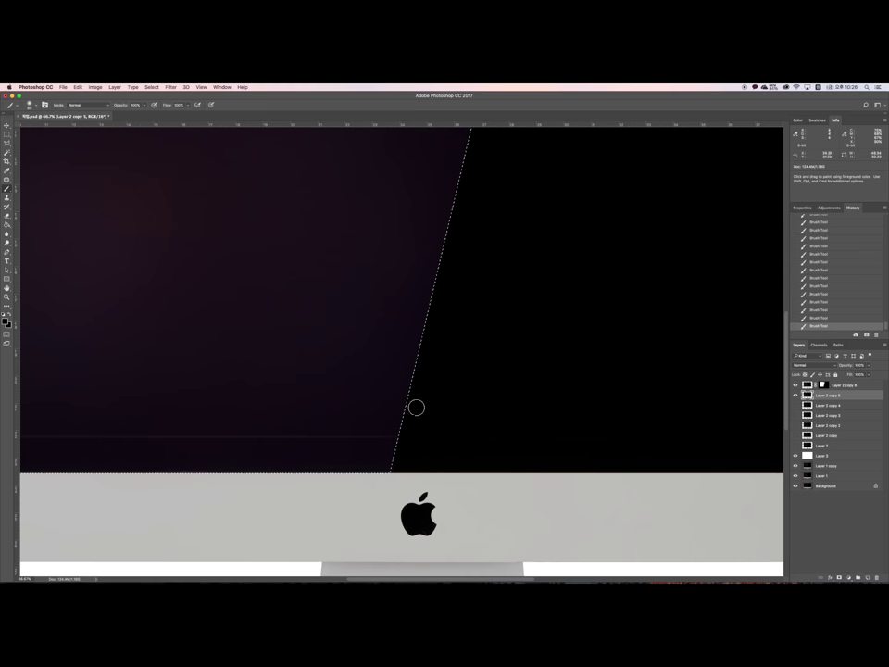
Step: Darken the remaining lighter strip beside the diagonal's top end with black sampled from the surrounding screen
scroll(431, 412, down, 3)
drag(492, 208, 472, 347)
key(super+plus)
key(super+plus)
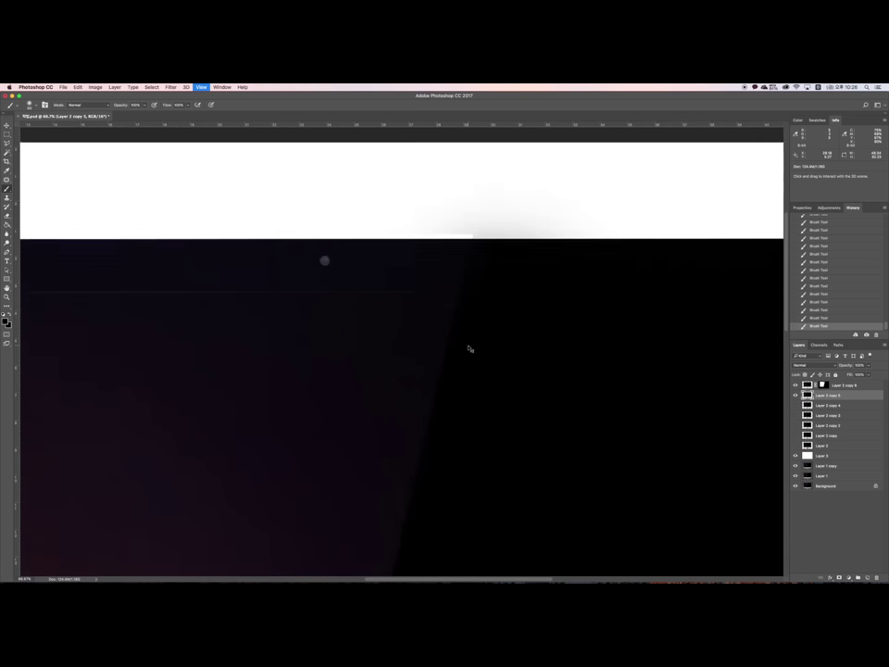
mouse_move(575, 269)
mouse_down()
mouse_move(501, 367)
mouse_move(468, 307)
mouse_move(476, 273)
mouse_up()
alt+click(472, 321)
alt+click(479, 293)
drag(561, 315, 541, 339)
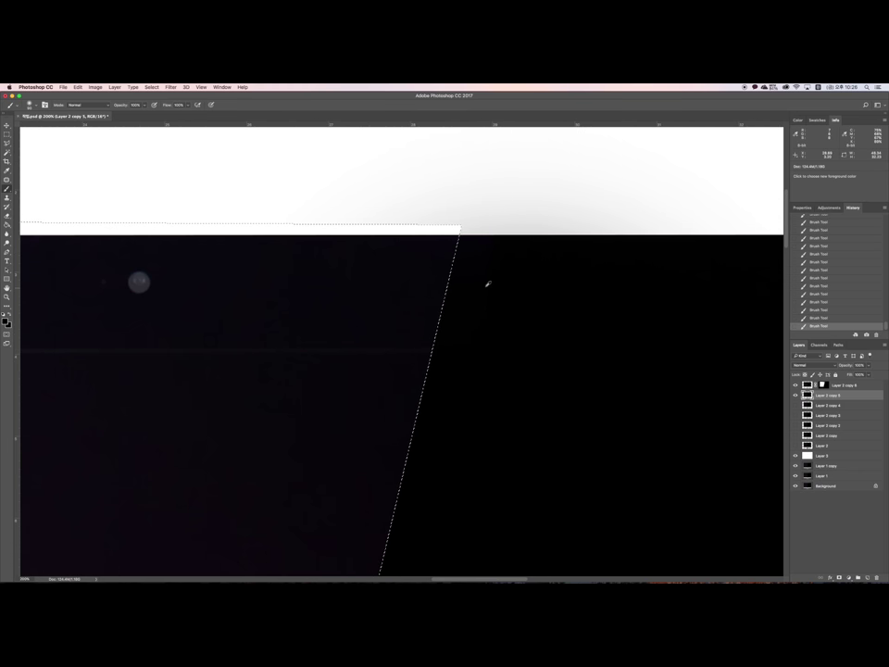
Step: Touch up the top corner beside the diagonal edge with sampled black using a smaller brush, and clear the selection
alt+click(460, 285)
key(bracketleft)
key(bracketleft)
key(bracketleft)
key(bracketleft)
key(bracketleft)
key(bracketleft)
key(bracketleft)
key(bracketleft)
alt+click(468, 248)
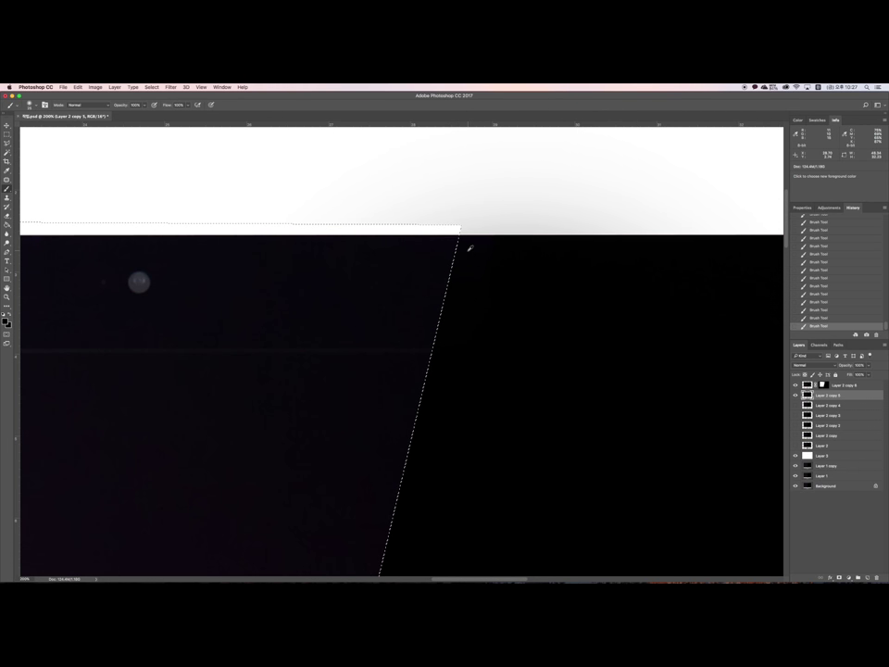
drag(467, 244, 457, 260)
key(ctrl+minus)
key(ctrl+minus)
key(ctrl+d)
scroll(489, 429, down, 2)
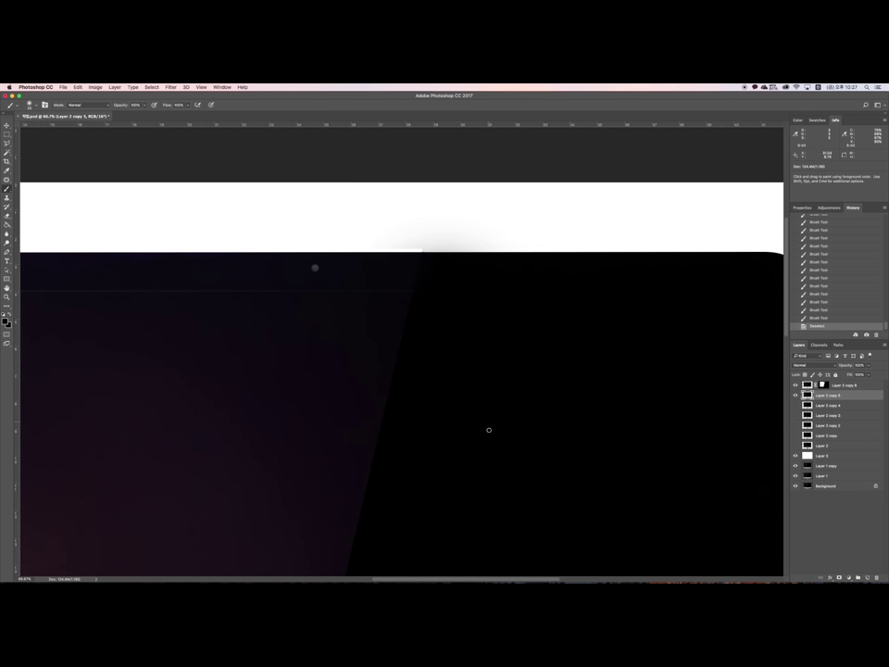
scroll(489, 429, down, 10)
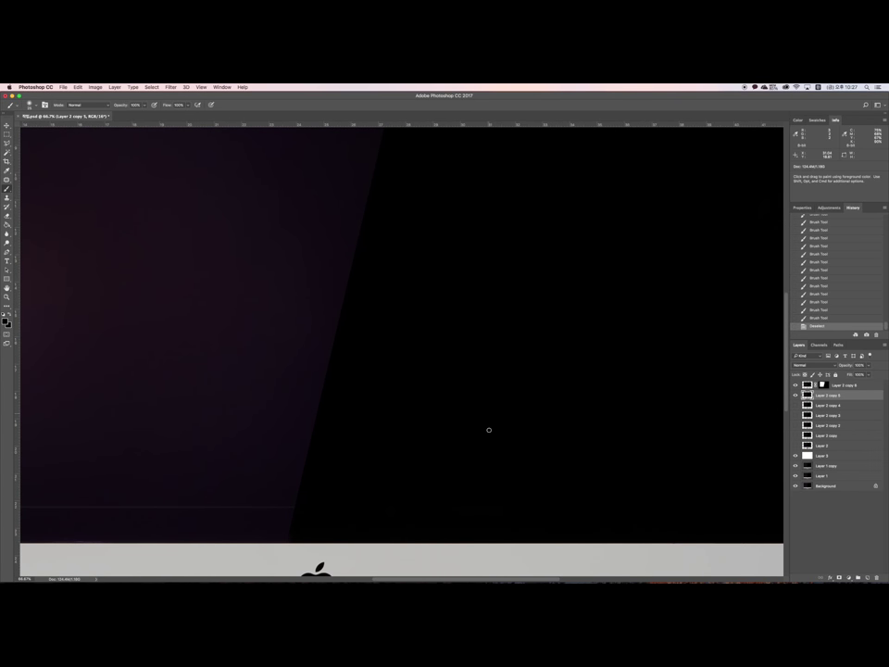
key(ctrl+minus)
key(ctrl+minus)
key(ctrl+minus)
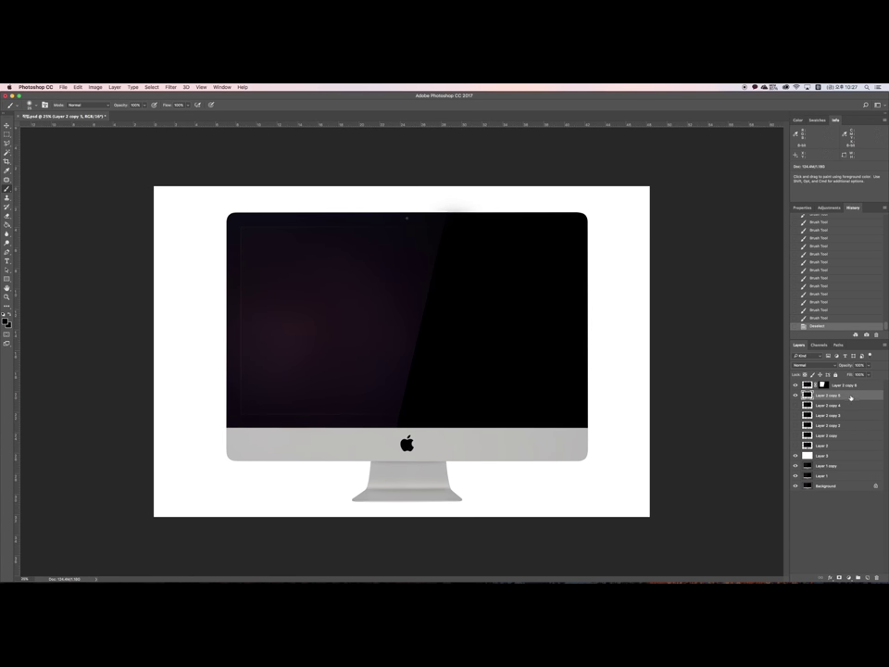
Step: Merge the masked Layer 2 copy 6 with a duplicate of Layer 2 copy 5, and duplicate the merged layer
key(ctrl+e)
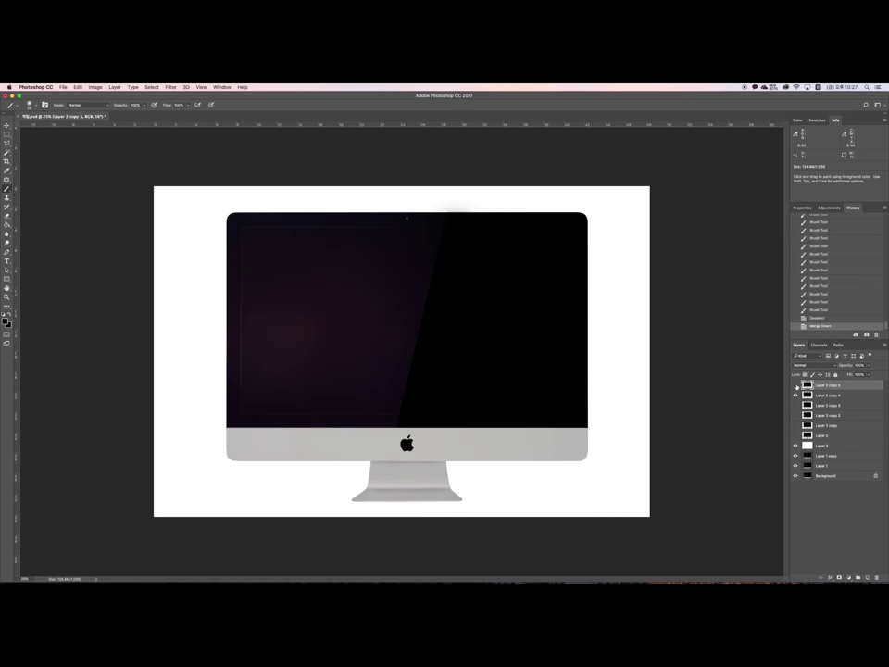
key(super+j)
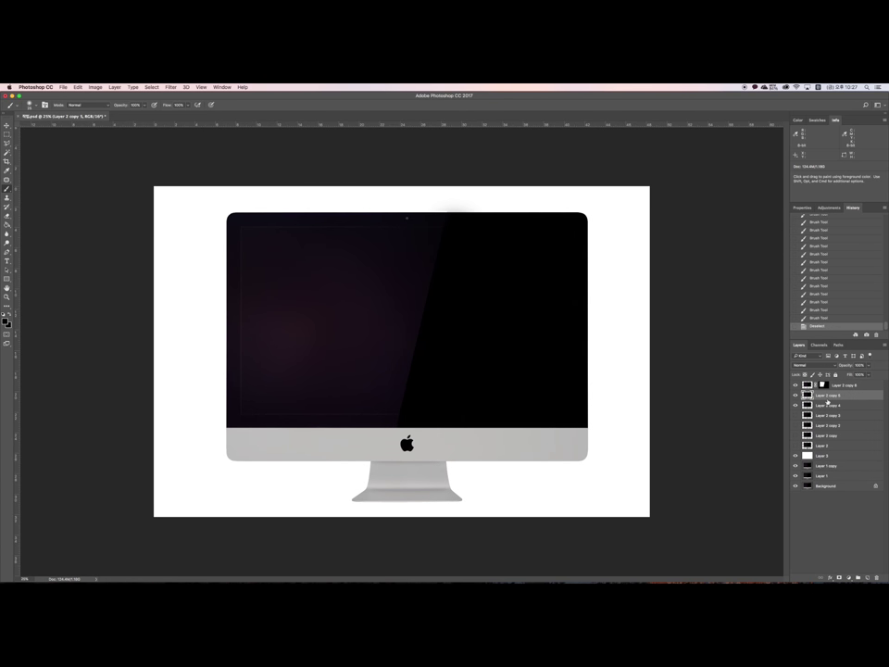
key(super+e)
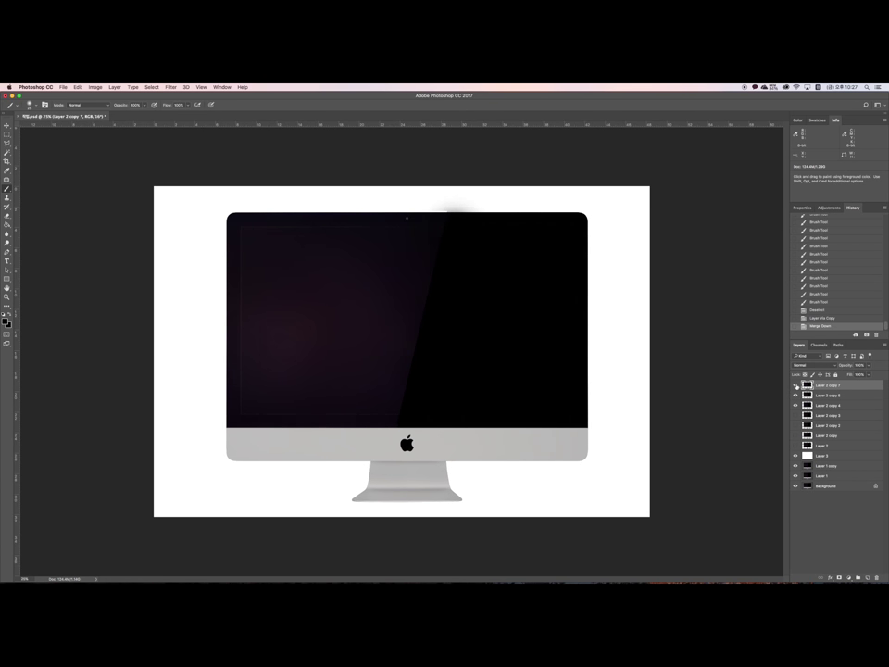
key(super+j)
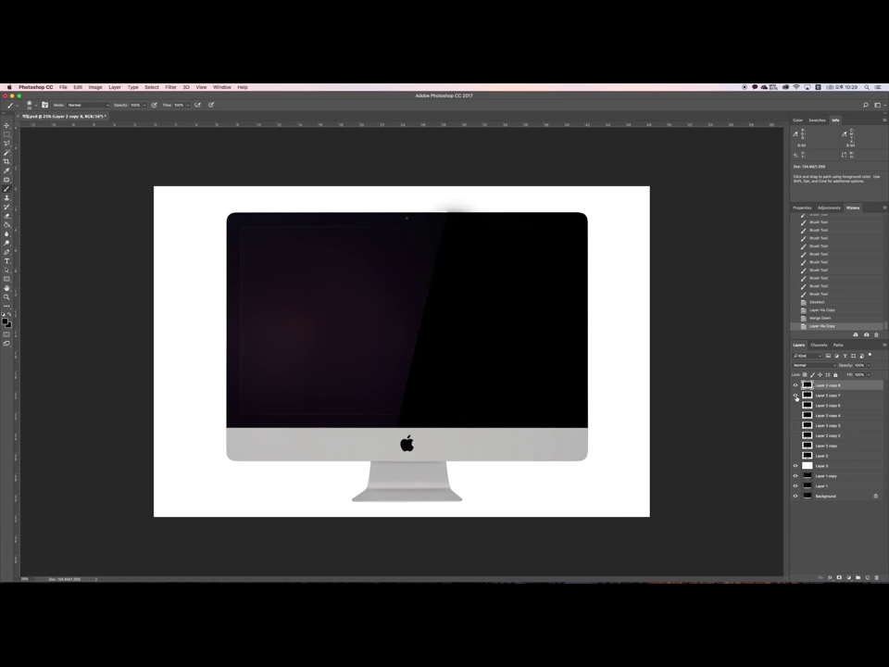
click(794, 385)
Step: Load the Work Path as a selection and copy the iMac cutout to a new layer
click(838, 344)
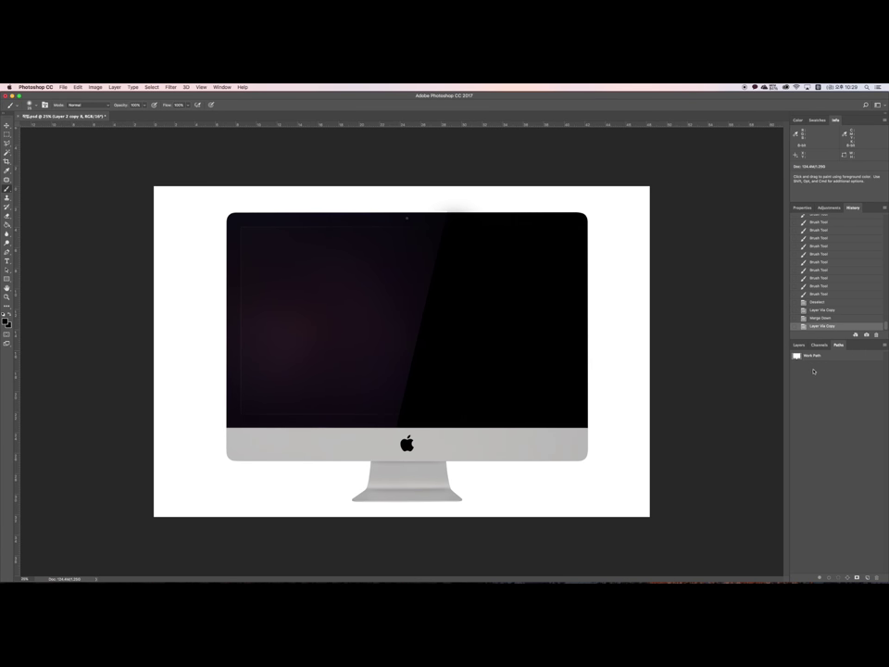
super+click(796, 355)
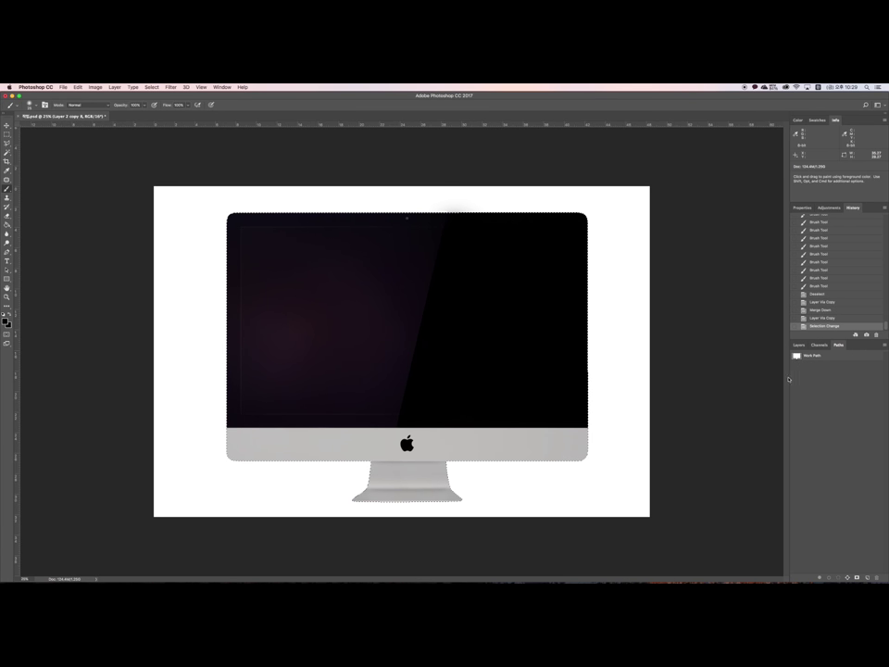
click(798, 345)
key(super+j)
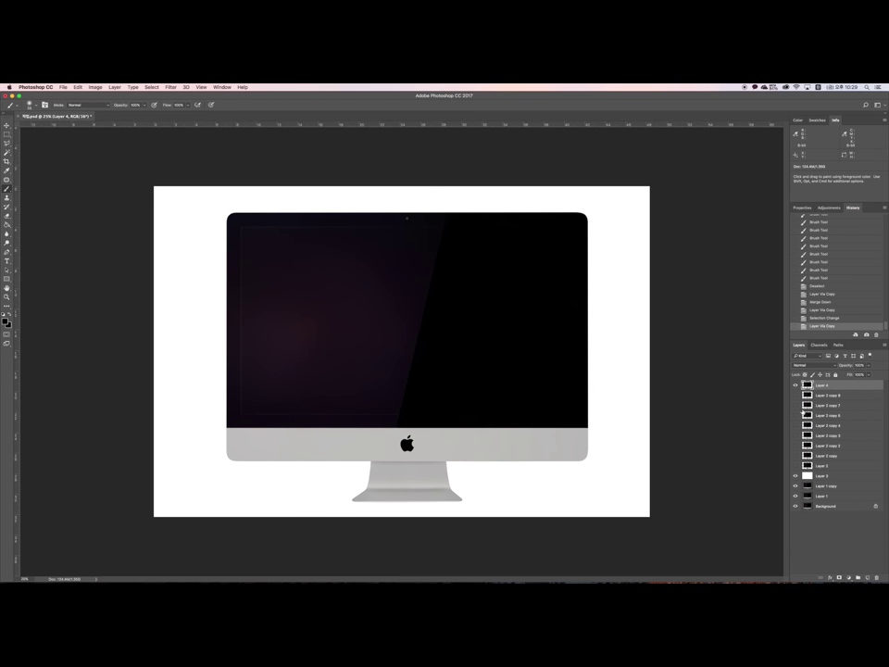
Step: Move the white Layer 3 directly beneath Layer 2 copy 8 and check the layers' visibility against the white background
drag(840, 459, 811, 410)
click(795, 395)
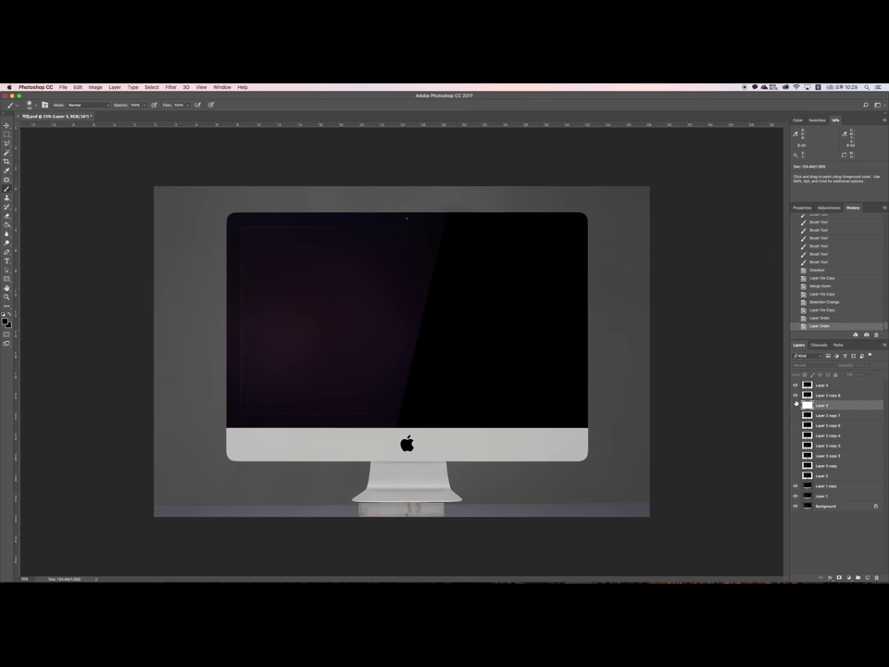
click(795, 405)
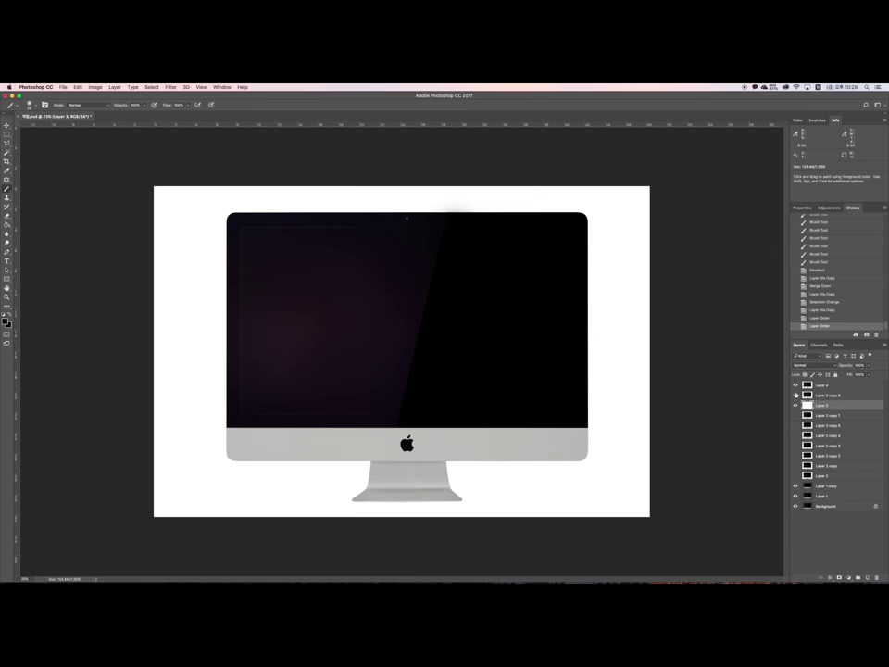
Step: Duplicate Layer 4 and remove the screen's purple cast with Hue/Saturation, lowering the saturation of the Blues and the other tinted colour ranges
click(821, 384)
key(ctrl+j)
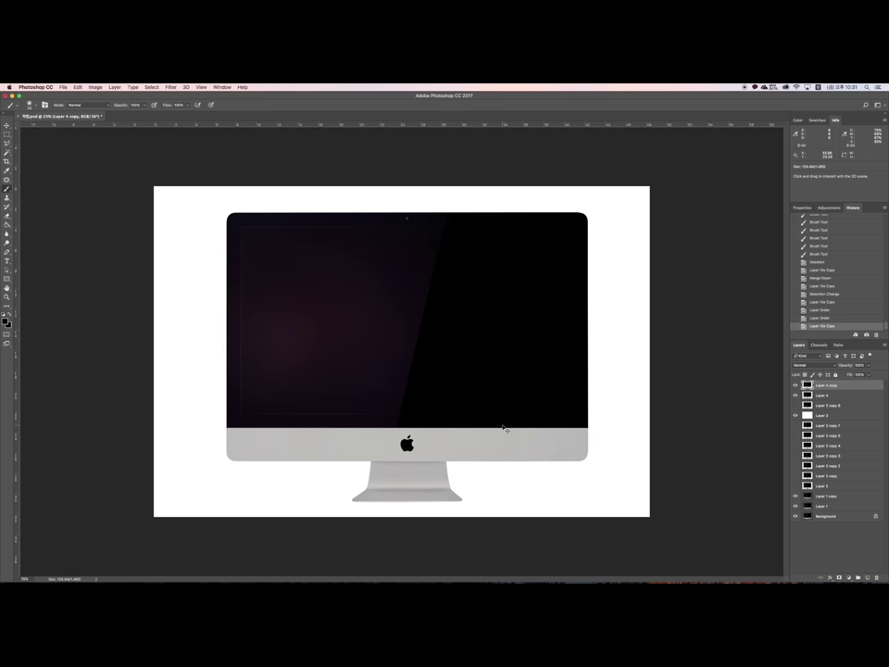
key(ctrl+u)
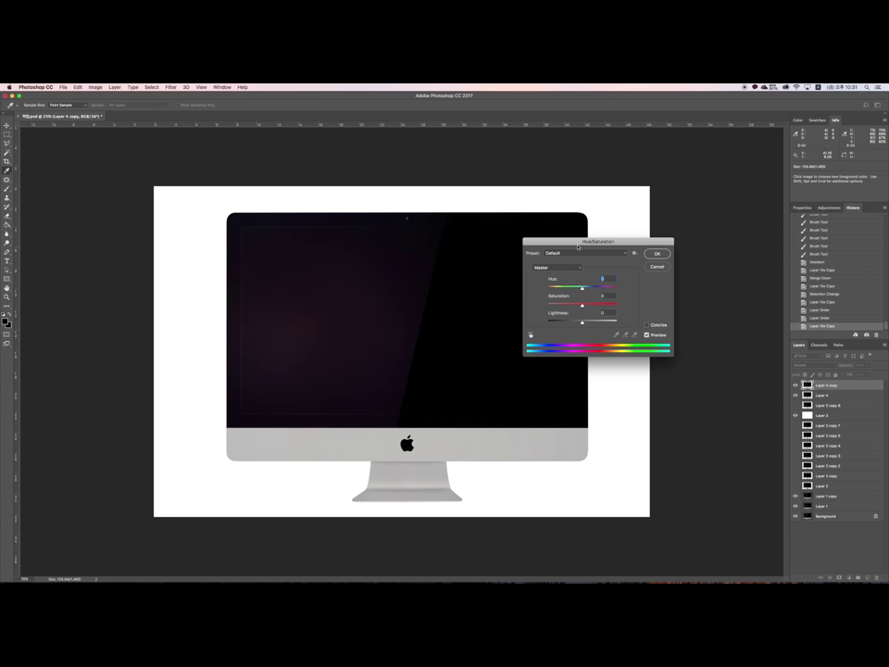
drag(579, 246, 611, 242)
click(579, 263)
click(579, 290)
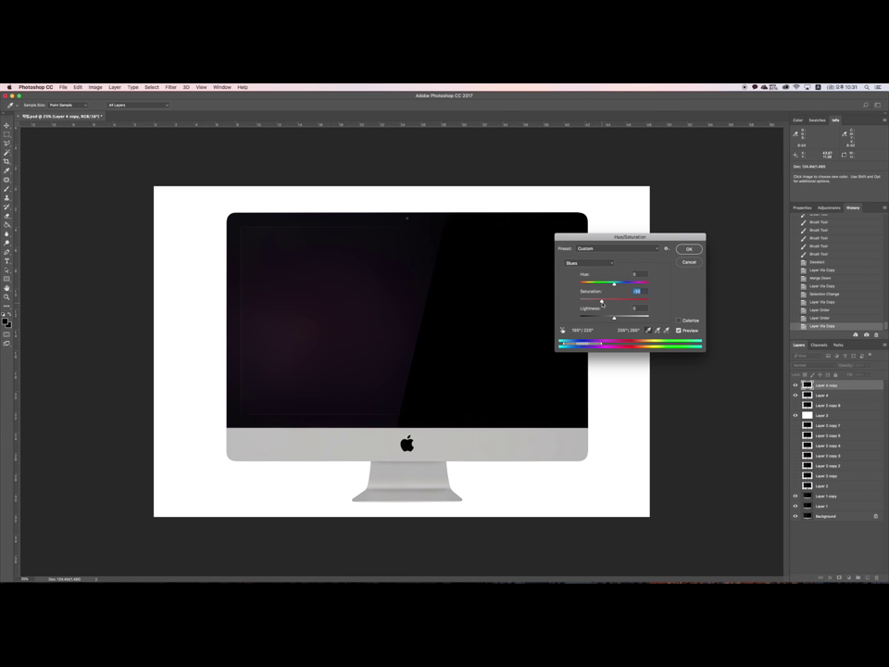
drag(601, 303, 571, 305)
click(597, 264)
click(596, 263)
mouse_move(596, 302)
mouse_down()
mouse_move(653, 303)
mouse_move(588, 301)
mouse_up()
click(596, 268)
click(592, 271)
click(687, 249)
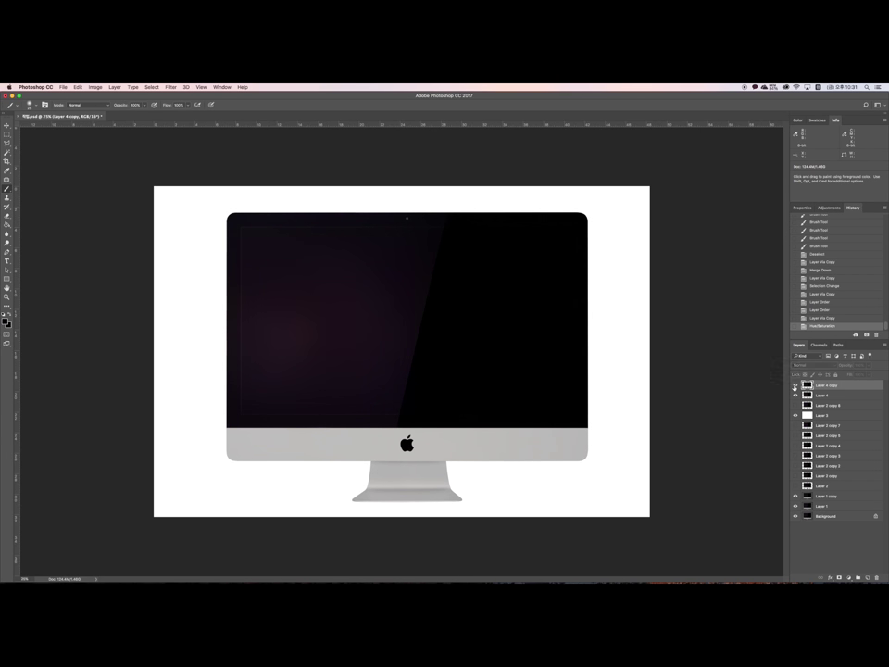
Step: Add a hide-all mask to Layer 4 copy and load the Work Path as a selection
alt+click(837, 576)
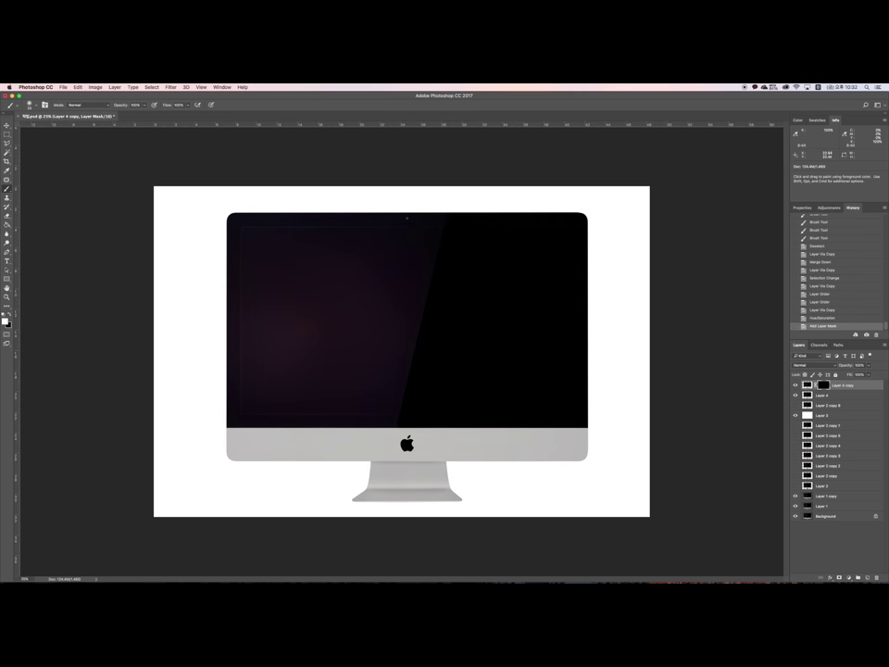
click(838, 345)
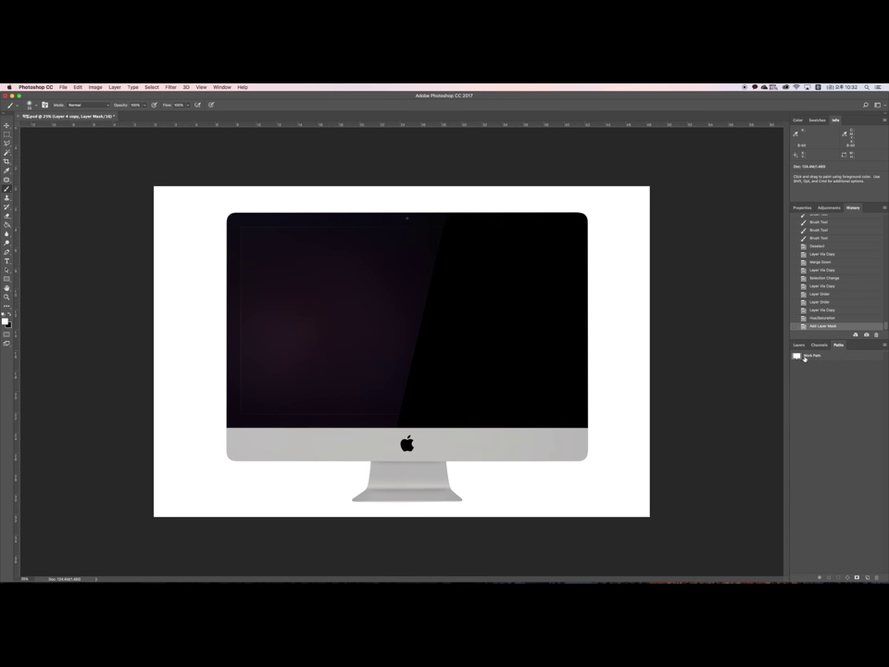
super+click(797, 356)
click(798, 345)
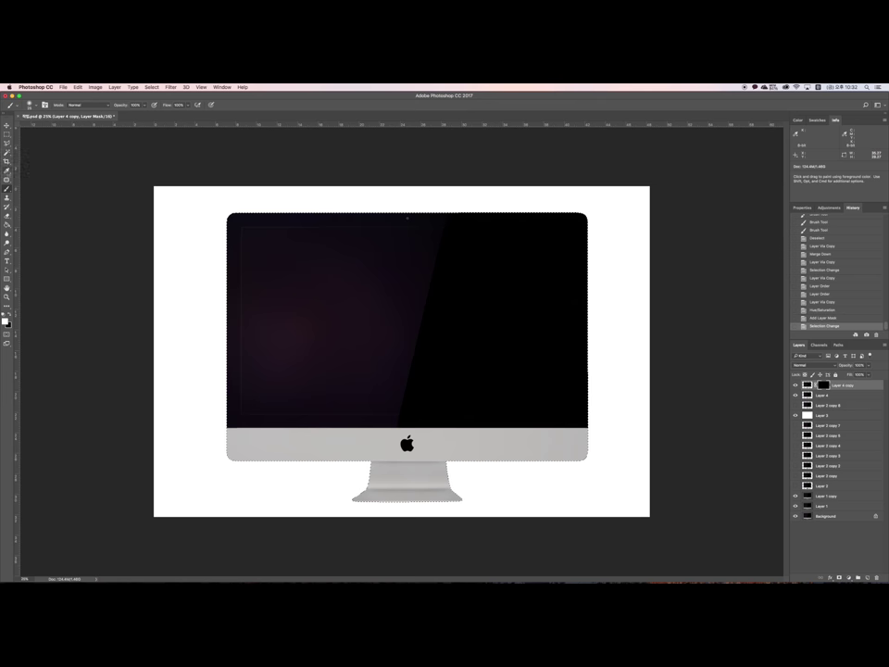
Step: Paint the Layer 4 copy mask white over the purple-tinted part of the screen with a soft brush, varying its size within the selection
key(bracketright)
key(bracketright)
key(bracketright)
key(bracketright)
key(bracketright)
key(bracketright)
key(bracketright)
key(bracketright)
key(bracketright)
key(bracketright)
key(bracketright)
key(bracketright)
key(bracketright)
key(bracketright)
key(bracketright)
key(bracketright)
key(bracketright)
key(bracketright)
key(bracketright)
key(bracketright)
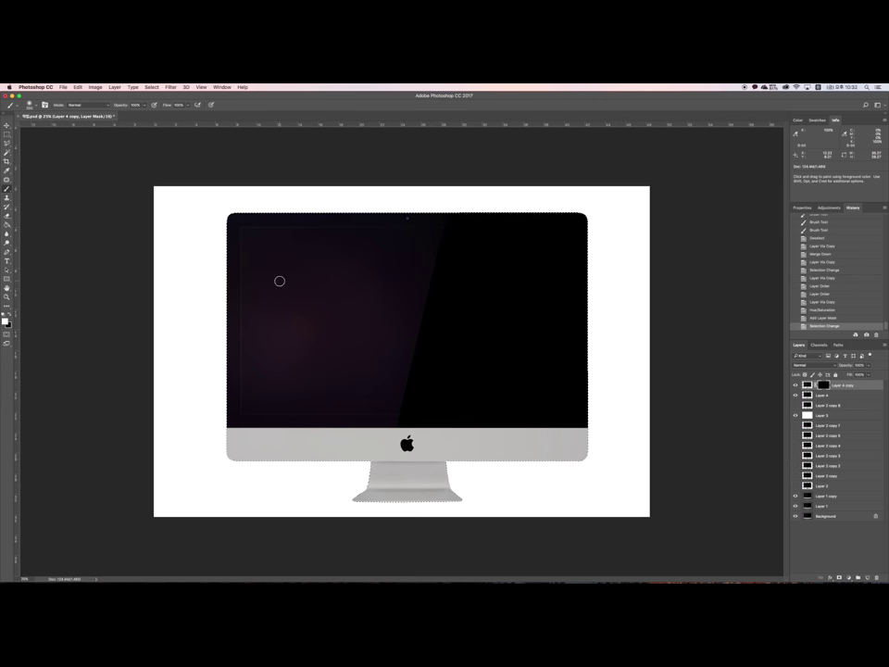
mouse_move(253, 254)
mouse_down()
mouse_move(376, 234)
mouse_move(332, 267)
mouse_move(407, 285)
mouse_move(275, 315)
mouse_move(343, 318)
mouse_move(281, 349)
mouse_move(373, 350)
mouse_move(271, 366)
mouse_up()
key(bracketleft)
key(bracketleft)
key(bracketleft)
mouse_move(271, 366)
mouse_down()
mouse_move(314, 376)
mouse_move(240, 398)
mouse_move(411, 401)
mouse_move(214, 402)
mouse_move(429, 384)
mouse_move(272, 378)
mouse_move(438, 364)
mouse_move(250, 326)
mouse_move(278, 284)
mouse_move(340, 245)
mouse_move(301, 240)
mouse_move(322, 273)
mouse_move(417, 249)
mouse_move(340, 321)
mouse_move(241, 377)
mouse_move(242, 393)
mouse_move(326, 405)
mouse_move(267, 416)
mouse_move(239, 407)
mouse_up()
key(bracketleft)
key(bracketleft)
key(bracketleft)
key(bracketleft)
key(bracketright)
key(bracketright)
key(bracketright)
key(bracketright)
key(bracketright)
key(bracketright)
key(bracketright)
key(bracketright)
key(bracketright)
key(bracketleft)
key(bracketleft)
key(bracketleft)
key(bracketleft)
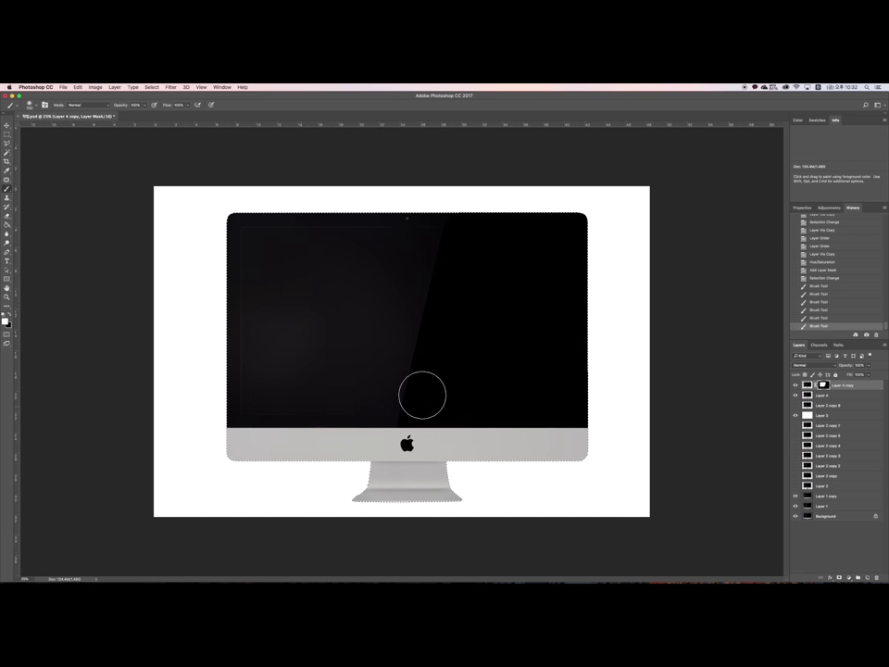
key(bracketright)
key(bracketright)
key(bracketright)
mouse_move(307, 382)
mouse_down()
mouse_move(490, 222)
mouse_move(446, 335)
mouse_move(269, 232)
mouse_move(470, 338)
mouse_move(223, 198)
mouse_move(432, 274)
mouse_up()
Step: Merge the masked Layer 4 copy with a duplicate of Layer 4, and compare the screen colour before and after
key(super+equal)
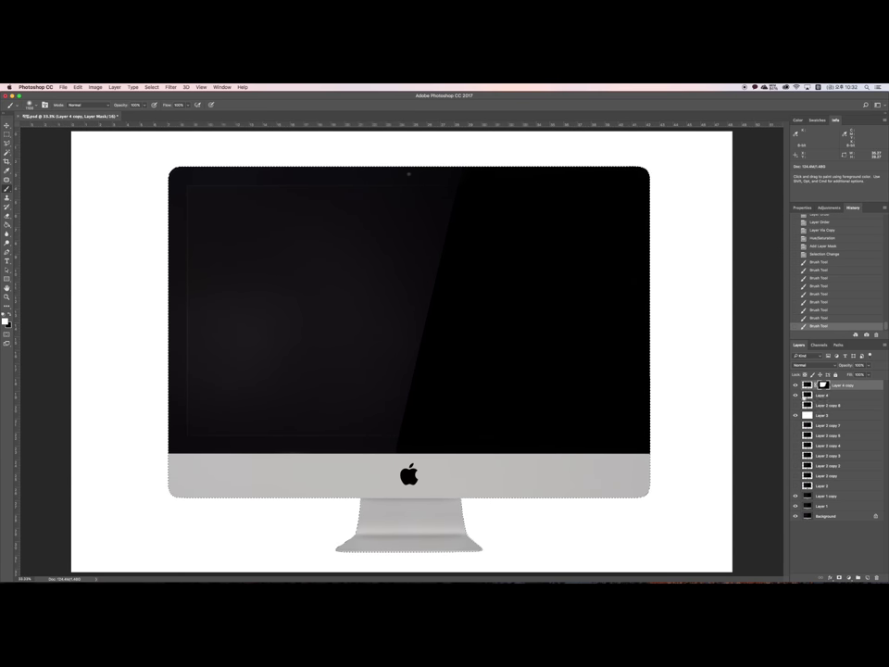
click(807, 384)
key(super+j)
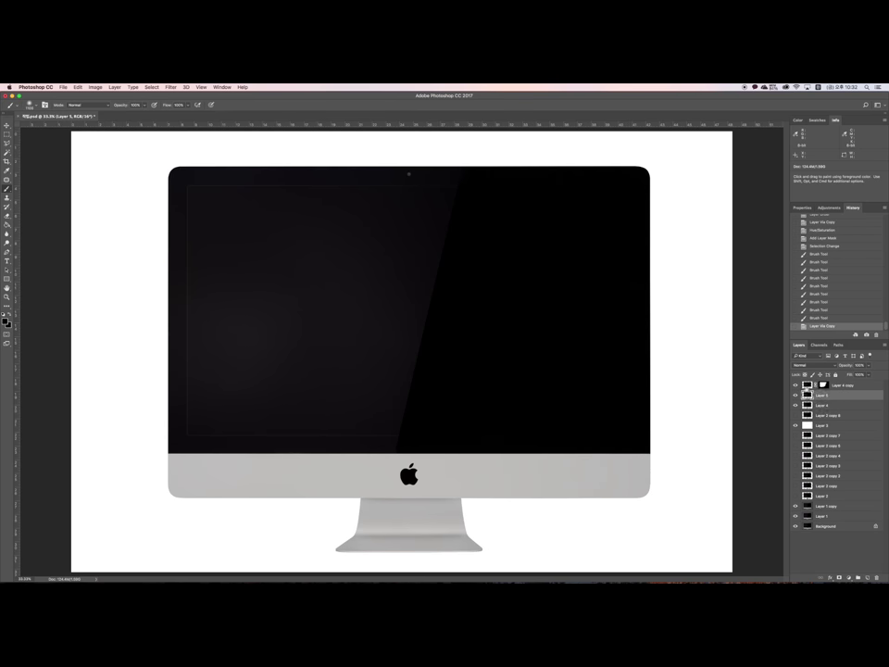
key(super+e)
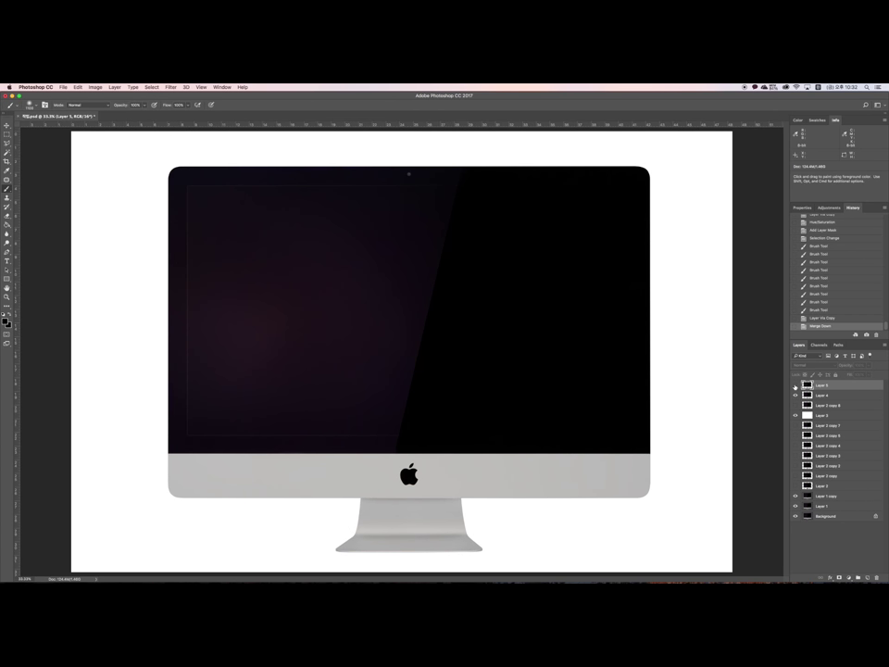
click(794, 386)
click(795, 385)
click(795, 386)
click(794, 385)
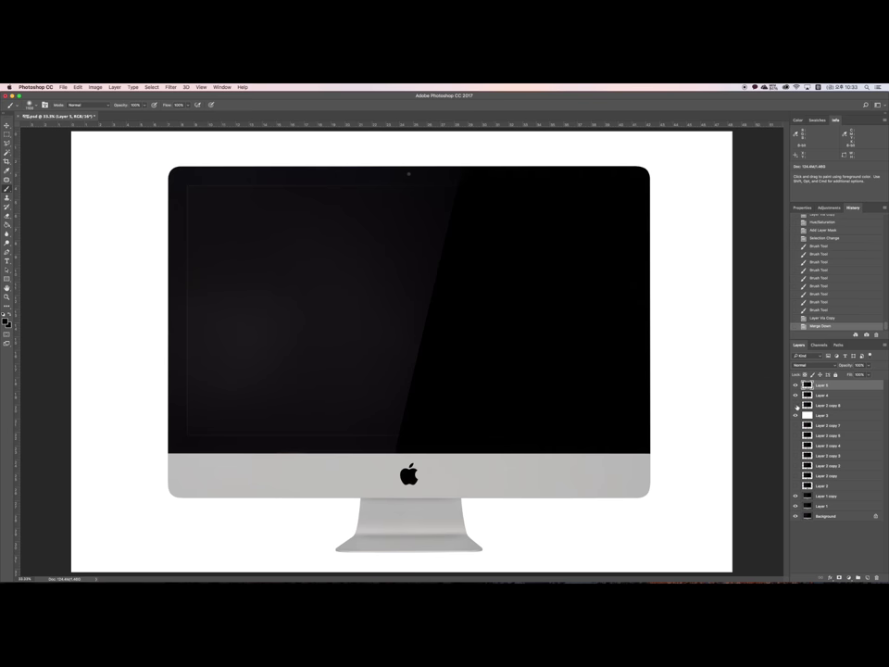
Step: Duplicate Layer 5 and slightly lower the copy's exposure with the Camera Raw filter
key(super+j)
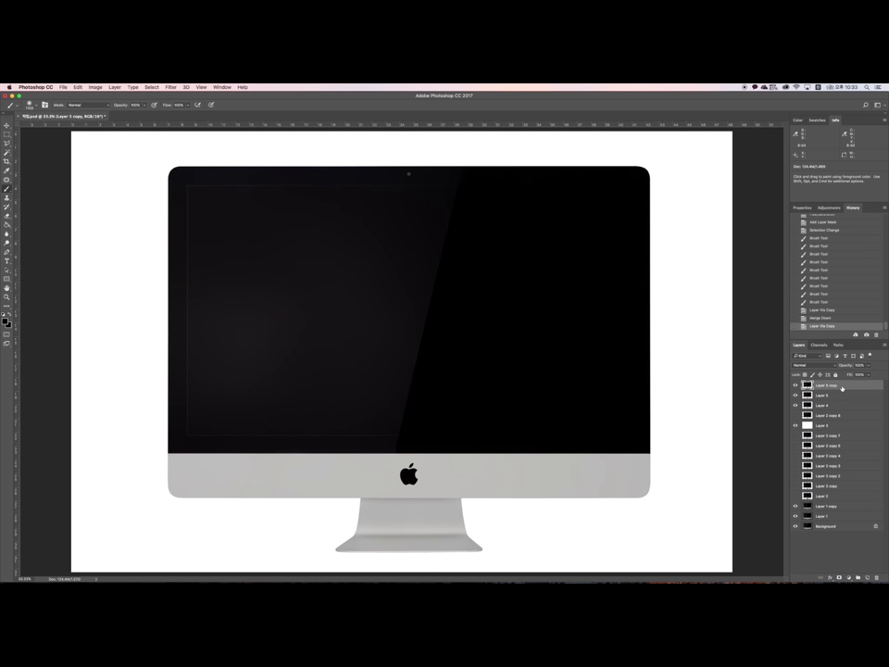
key(shift+super+a)
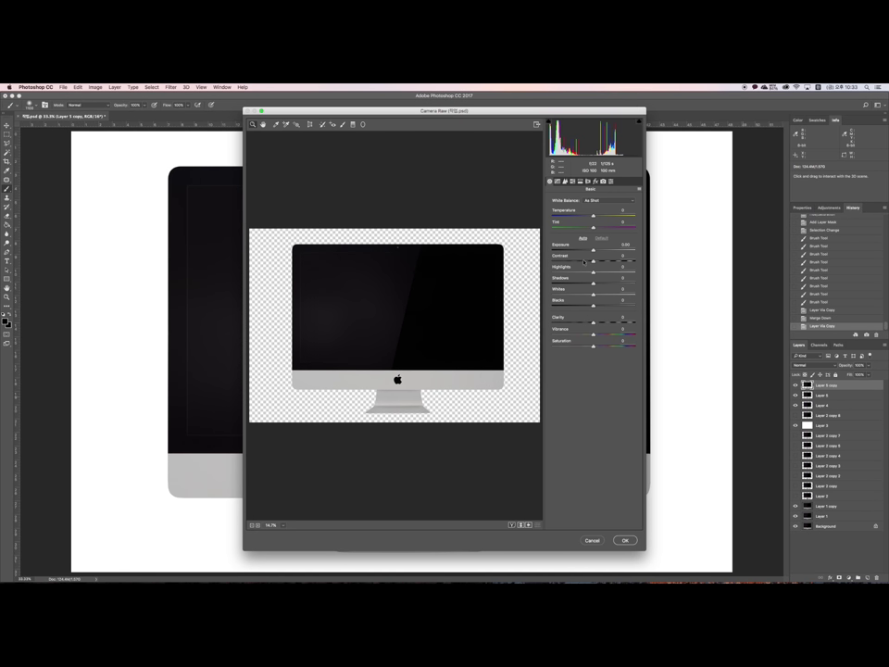
drag(593, 250, 590, 251)
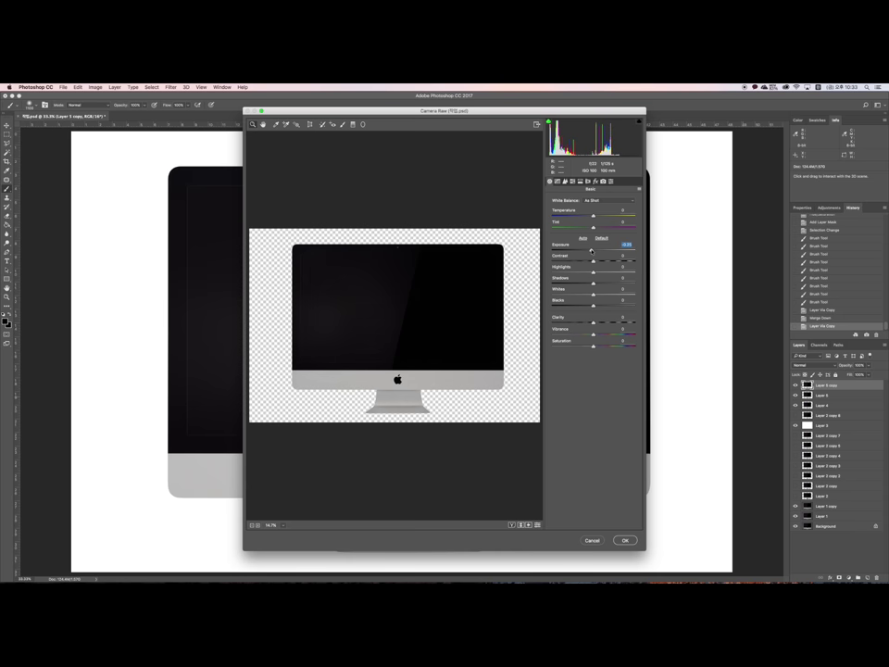
click(624, 540)
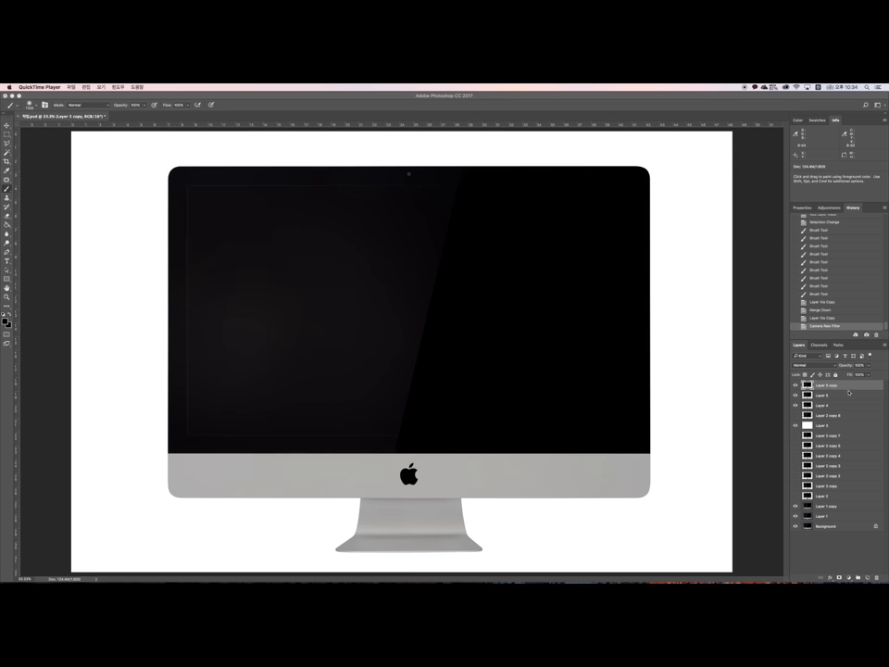
Step: Apply a small-radius High Pass filter to a duplicate of Layer 5 copy and blend it in Hard Light mode
click(848, 392)
key(super+j)
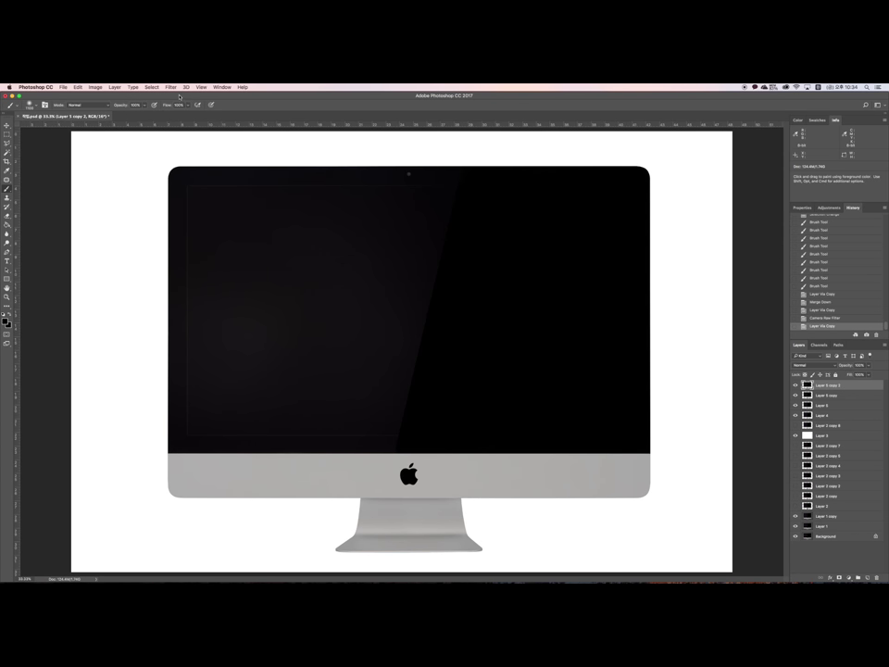
click(170, 87)
mouse_move(181, 229)
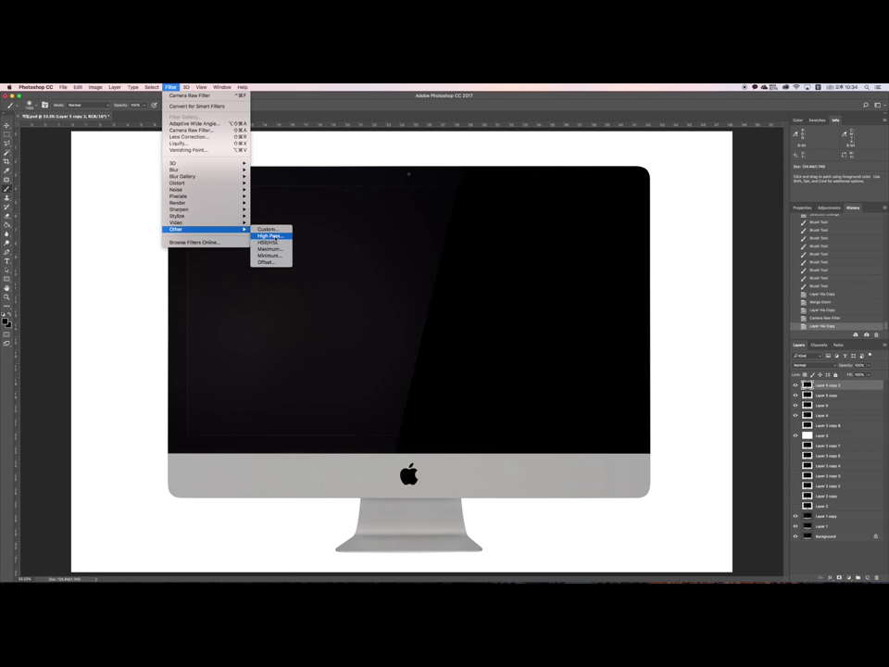
click(270, 236)
drag(444, 265, 587, 249)
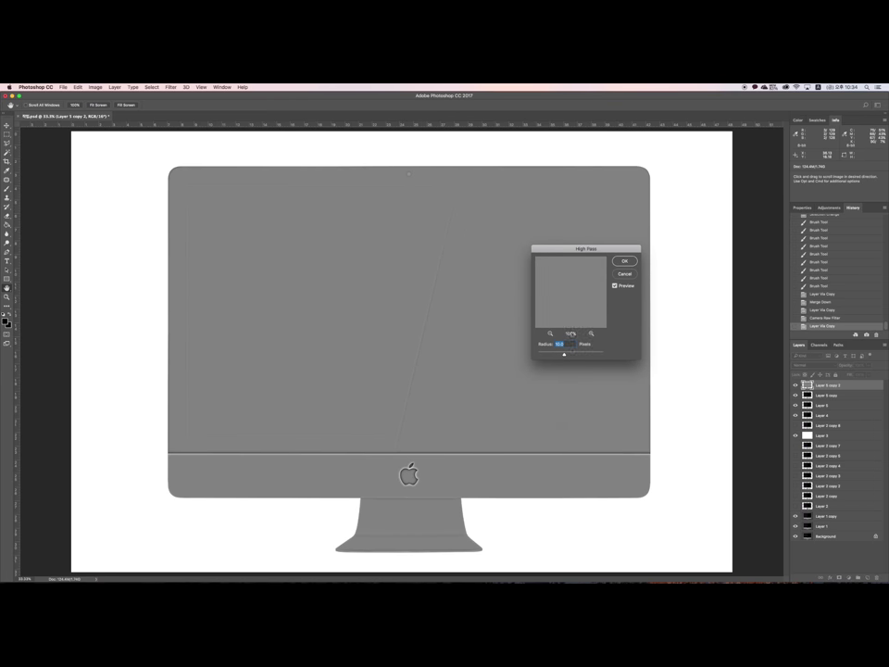
drag(564, 354, 546, 355)
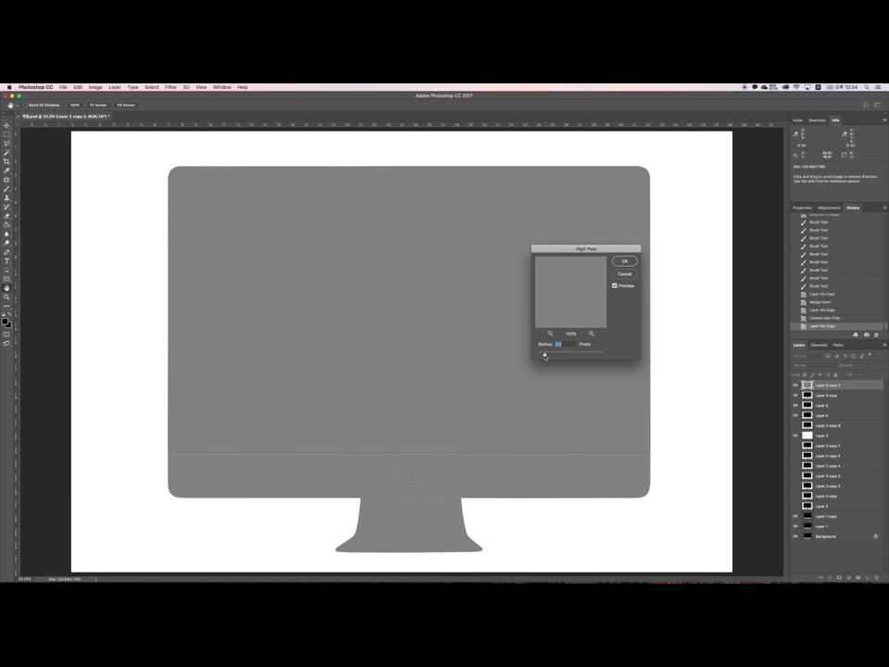
drag(544, 355, 550, 356)
drag(551, 356, 549, 356)
key(Return)
click(813, 365)
click(807, 453)
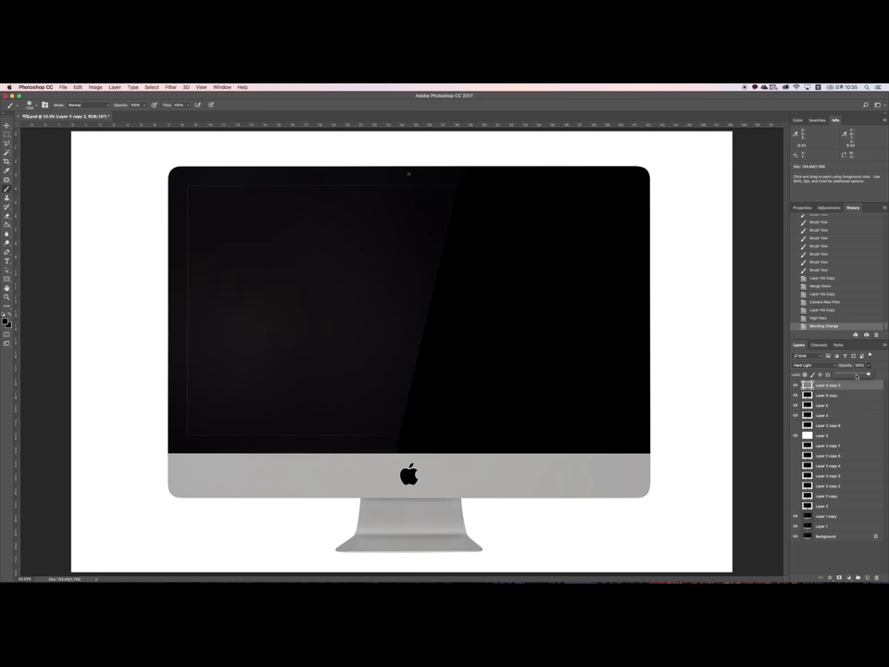
Step: Lower the opacity of the Hard Light High Pass layer and merge it down into Layer 5 copy
drag(856, 376, 854, 374)
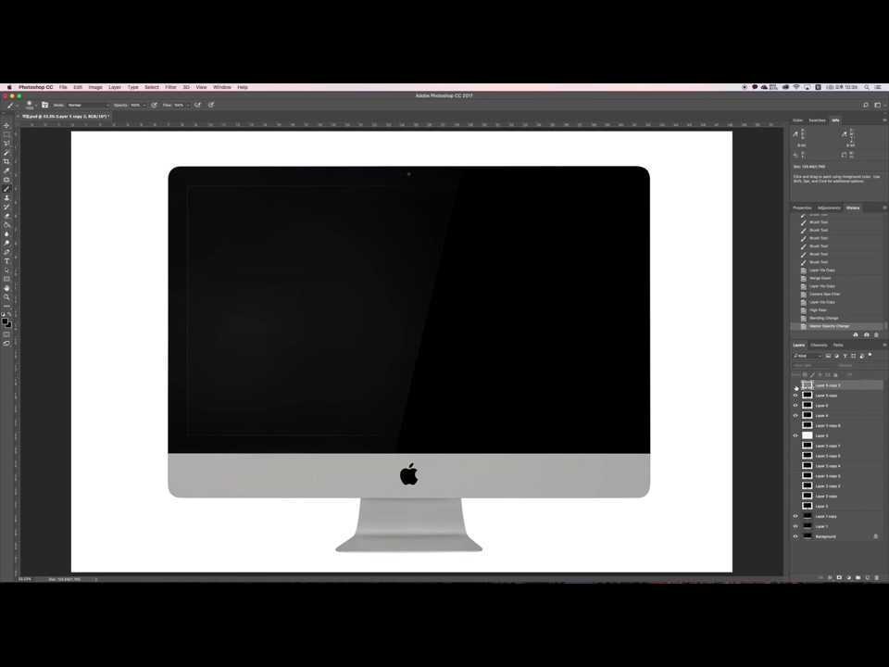
key(super+e)
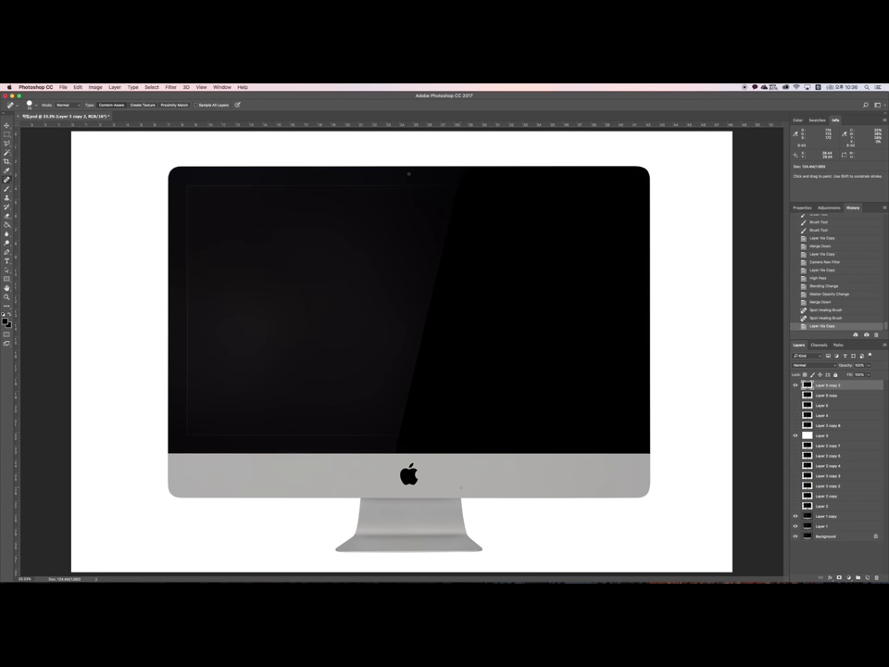
Step: Heal the scratches and specks inside the Apple logo on Layer 5 copy 2 with the Spot Healing Brush
key(super+plus)
key(super+plus)
key(super+plus)
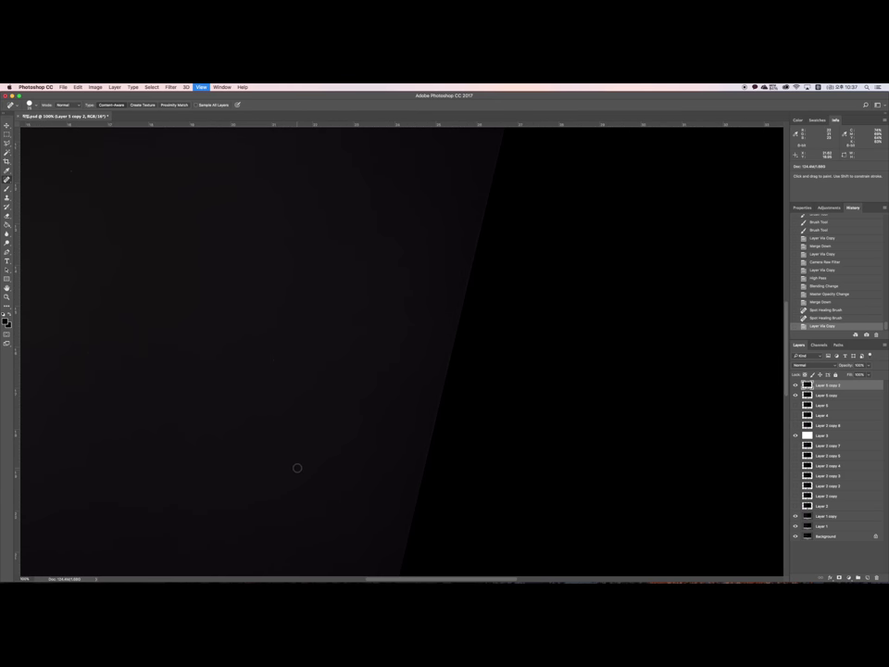
drag(398, 555, 410, 358)
key(super+plus)
drag(403, 431, 366, 341)
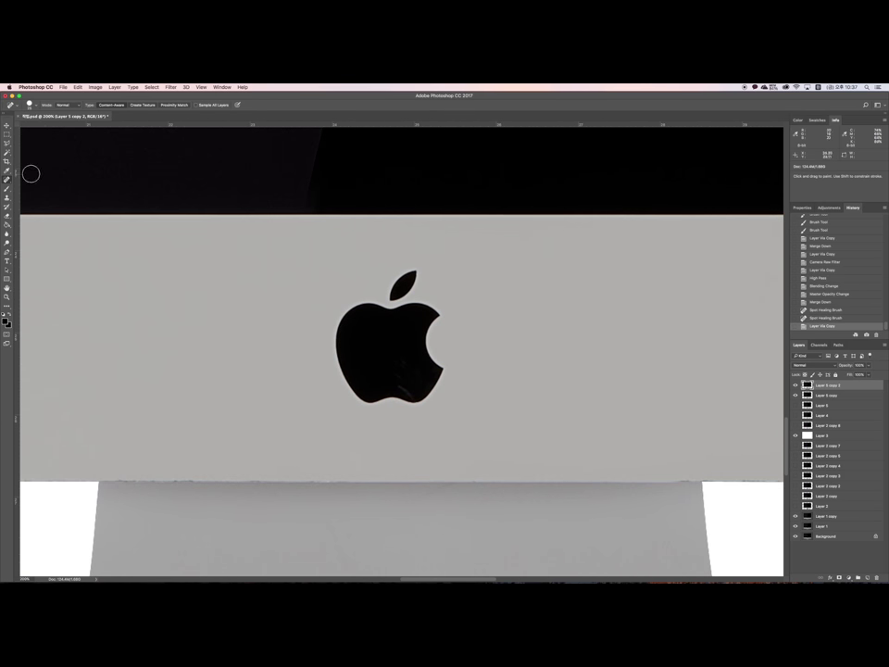
click(401, 383)
click(410, 387)
click(406, 371)
click(397, 359)
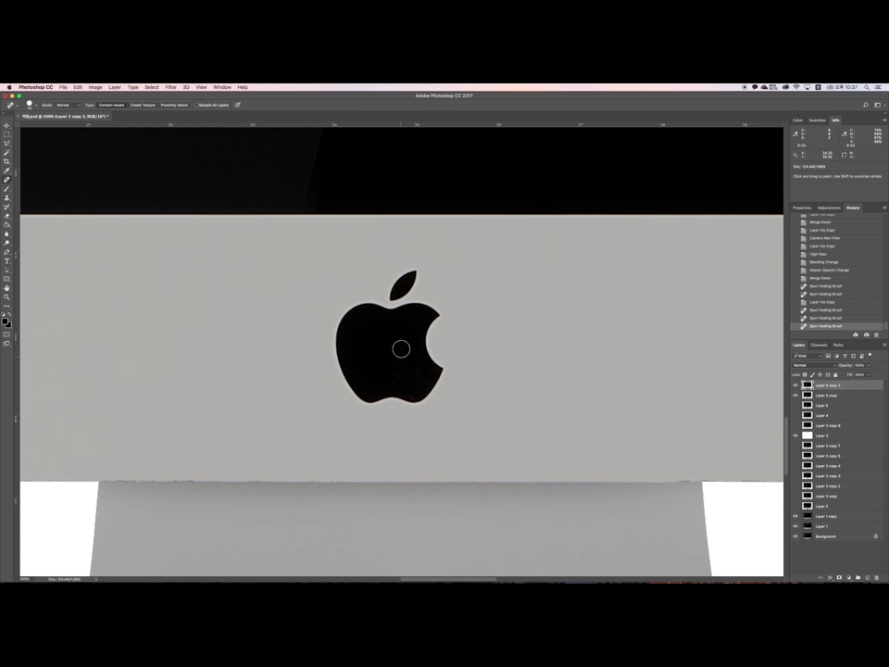
click(391, 341)
click(410, 372)
click(382, 378)
Step: Outline the lower strip of the chin above the stand with the Polygonal Lasso, following the chin's straight bottom edge
drag(298, 457, 440, 372)
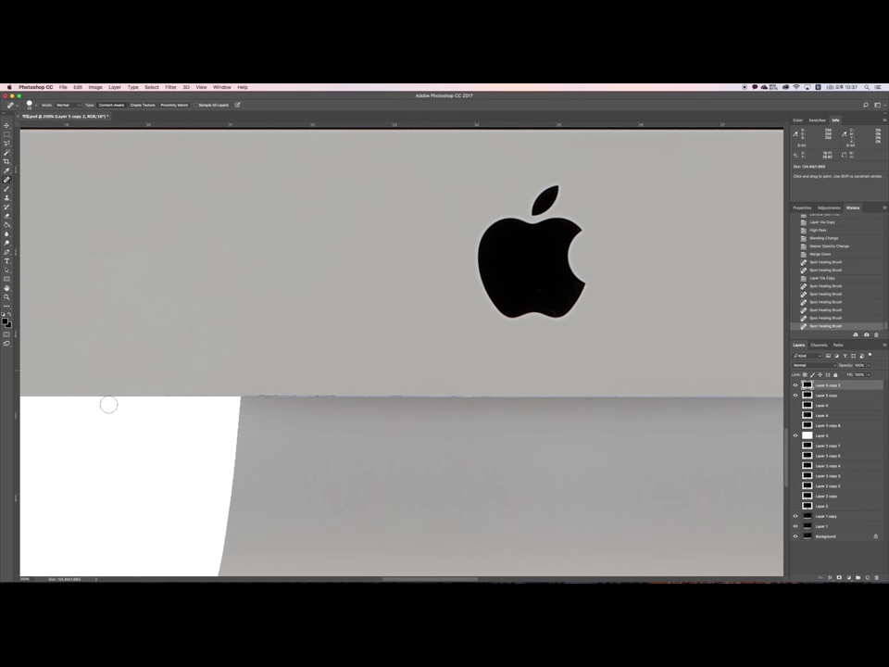
key(m)
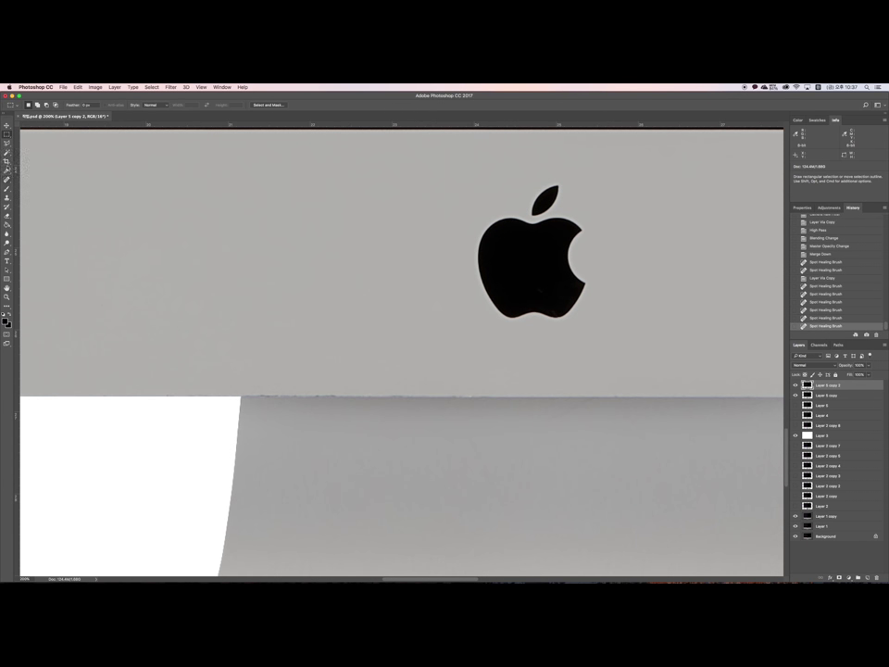
key(l)
click(238, 398)
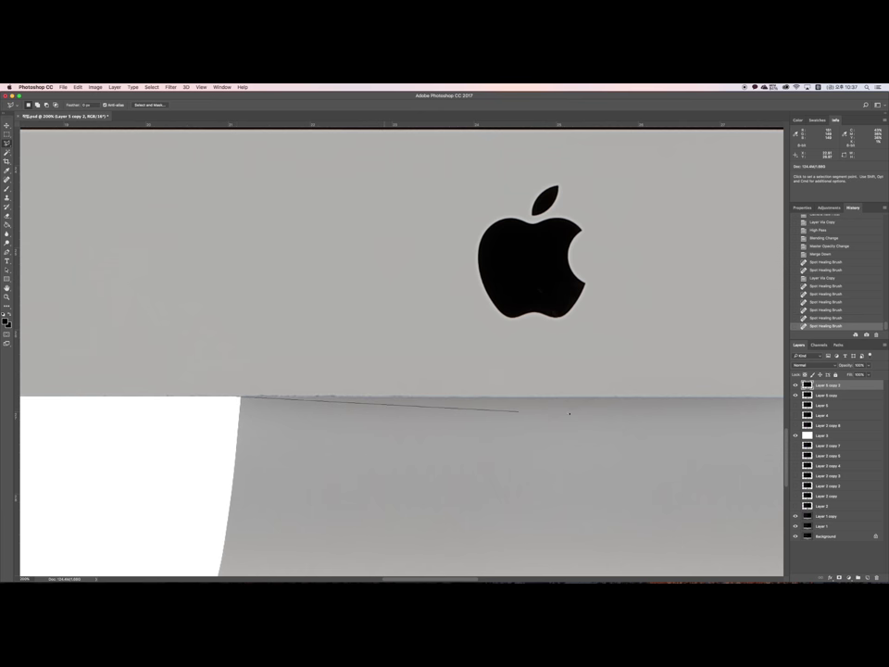
scroll(709, 445, right, 5)
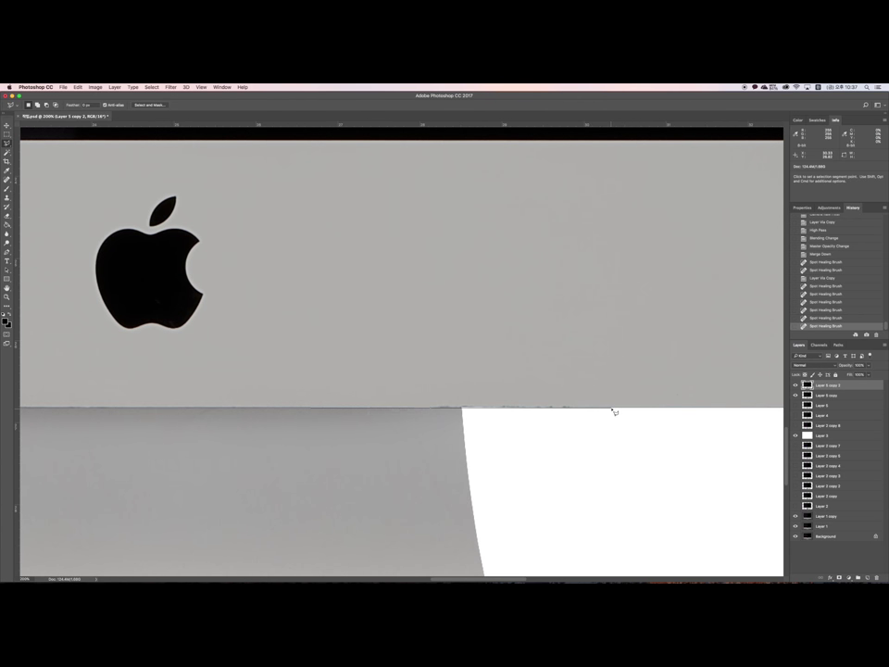
click(668, 359)
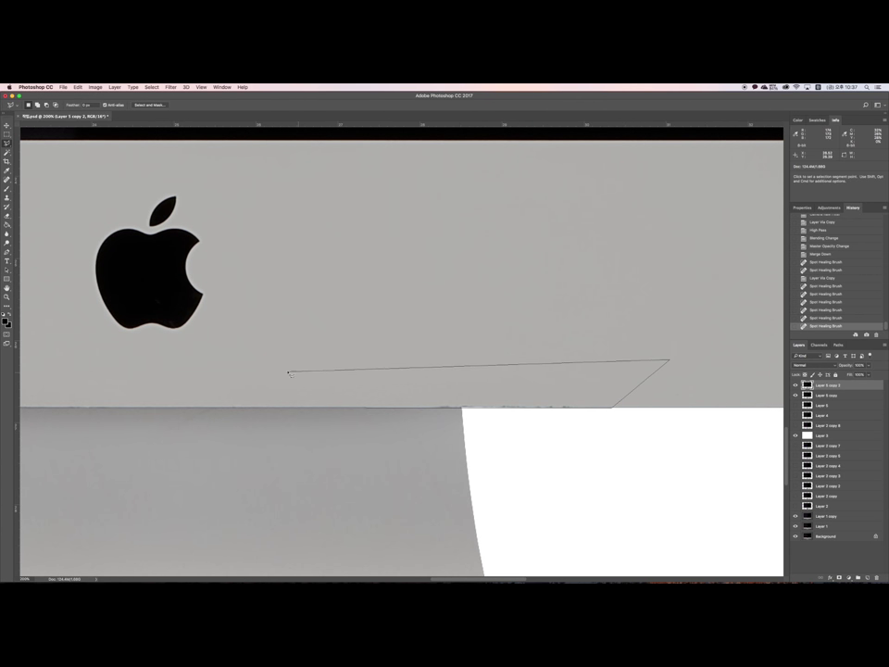
click(257, 361)
drag(66, 373, 488, 375)
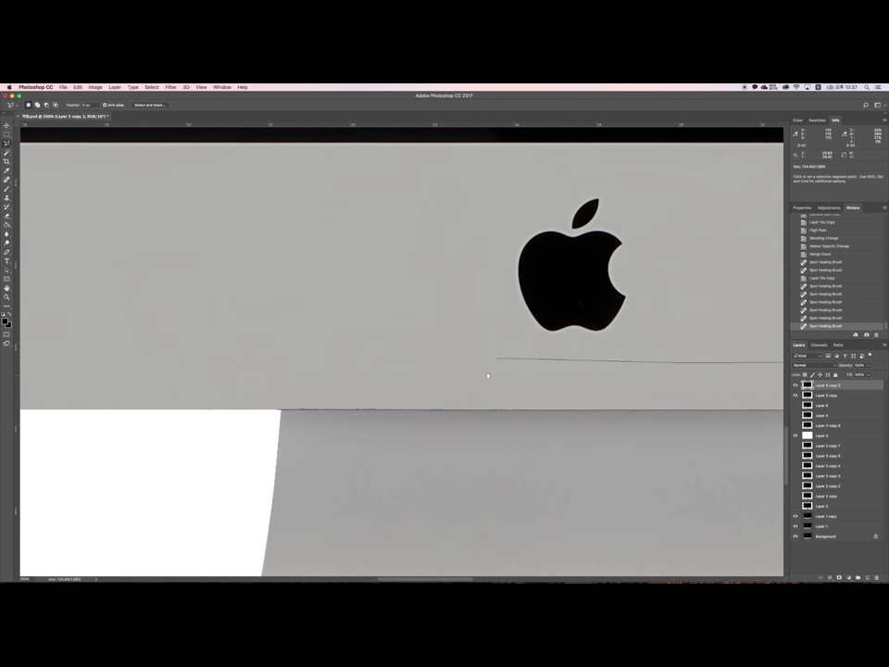
click(124, 360)
scroll(321, 374, left, 4)
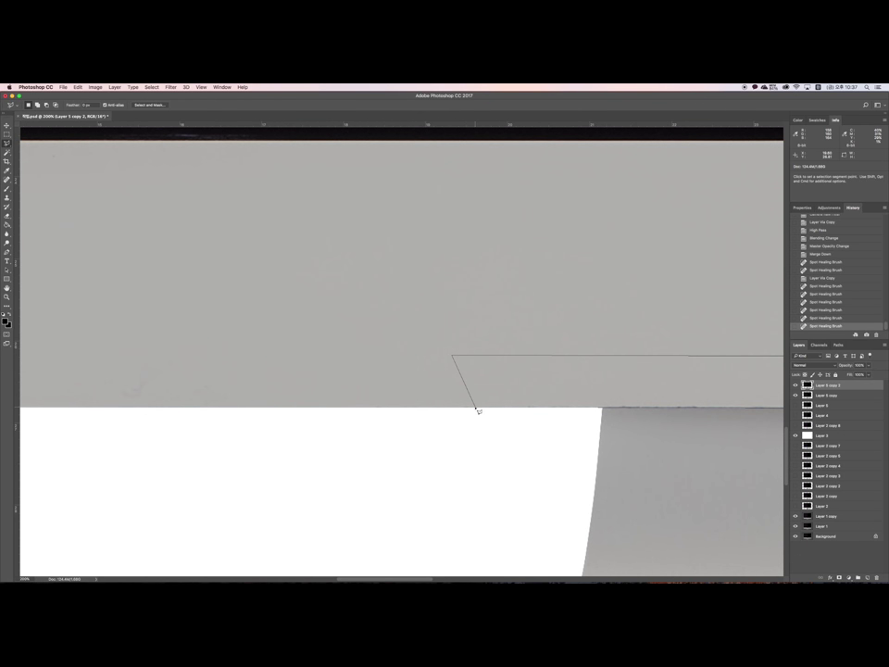
click(599, 408)
Step: Paint sampled chin grey with a small soft brush over the rough bottom edge above the stand's left part
drag(449, 454, 248, 466)
key(super+=)
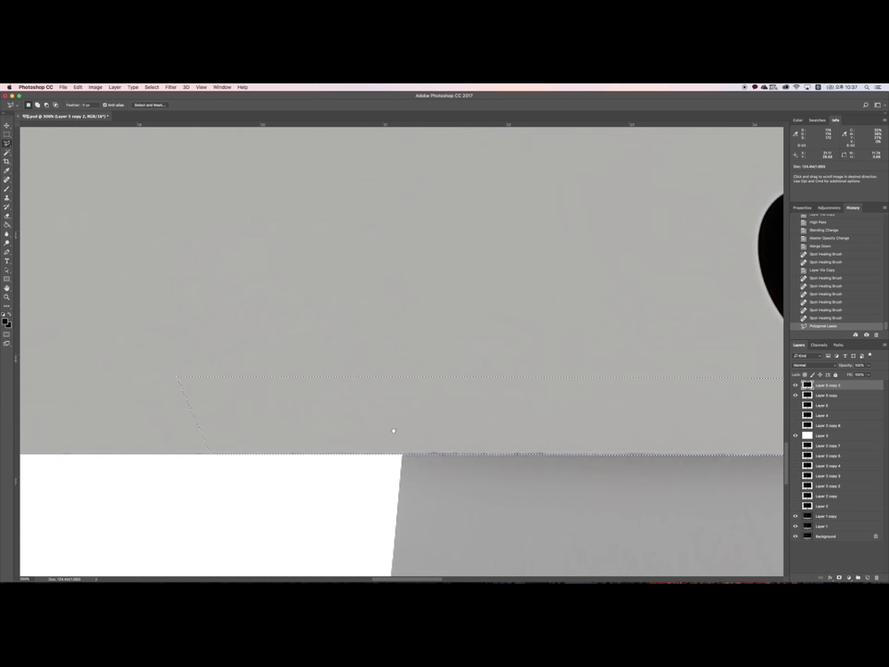
drag(392, 428, 321, 422)
key(b)
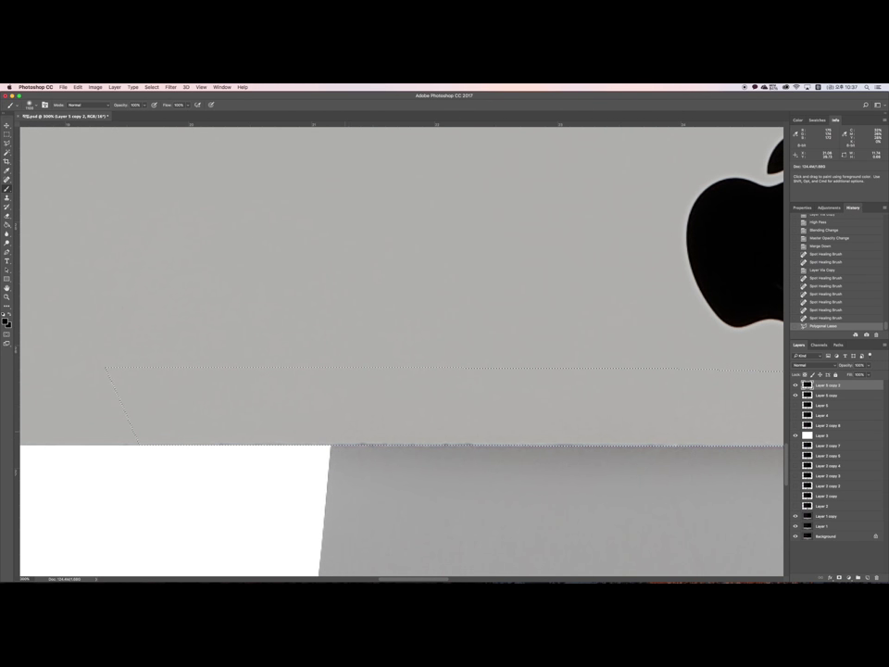
key(bracketleft)
key(bracketleft)
key(bracketleft)
key(bracketleft)
key(bracketleft)
key(bracketleft)
key(bracketleft)
key(bracketleft)
key(bracketleft)
key(bracketleft)
key(bracketleft)
key(bracketleft)
key(bracketleft)
key(bracketleft)
click(361, 440)
click(385, 438)
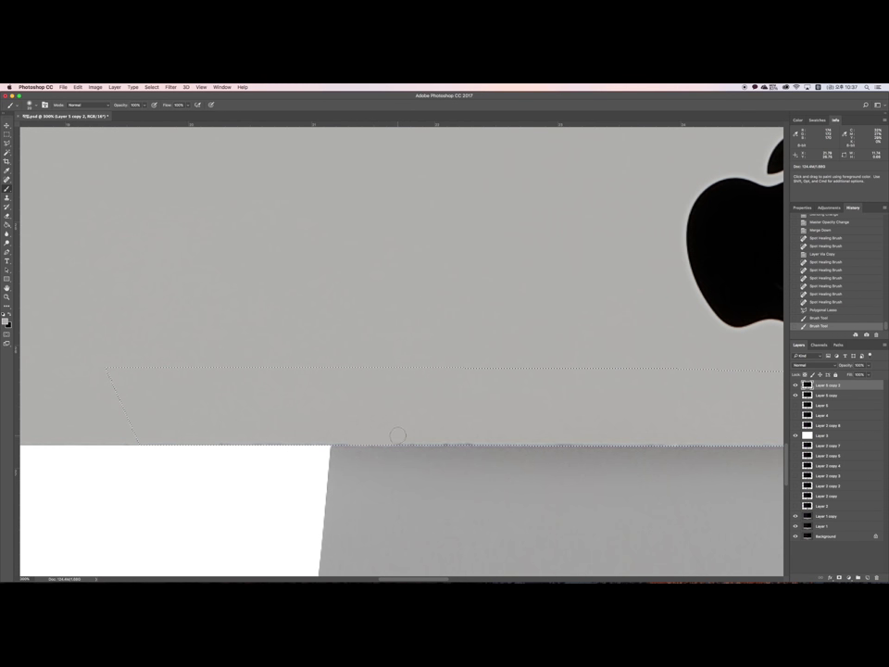
click(422, 441)
click(436, 441)
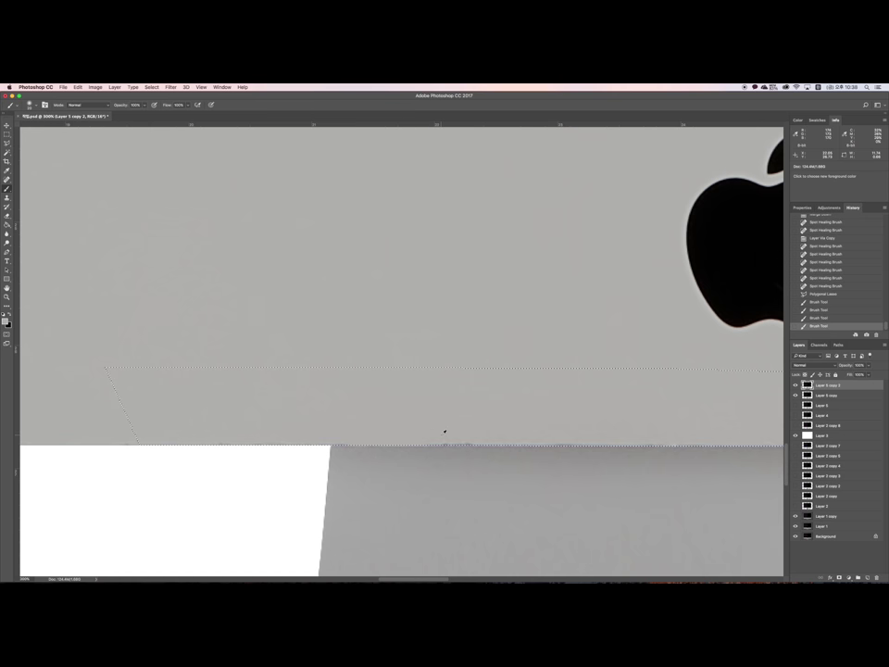
click(446, 439)
click(457, 439)
click(467, 440)
click(482, 440)
Step: Continue brushing sampled grey along the chin's bottom edge, from below the Apple logo to the selection's right end
drag(500, 438, 435, 437)
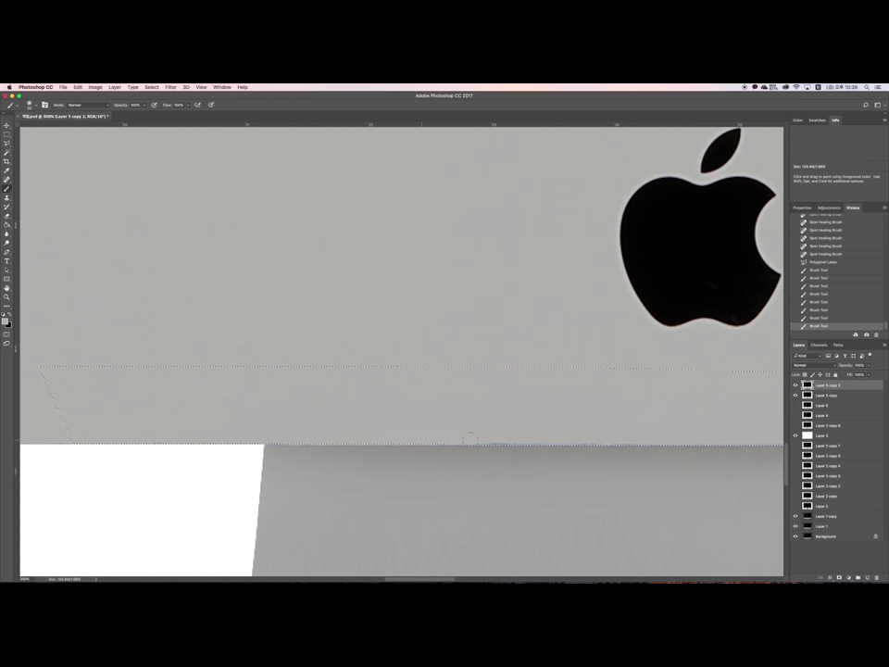
drag(508, 435, 450, 433)
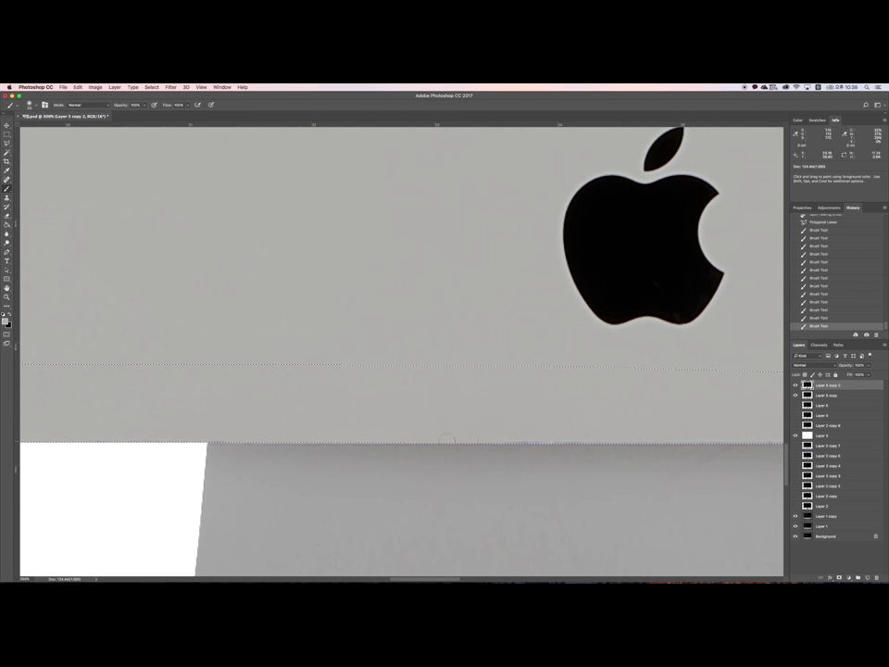
drag(506, 432, 411, 433)
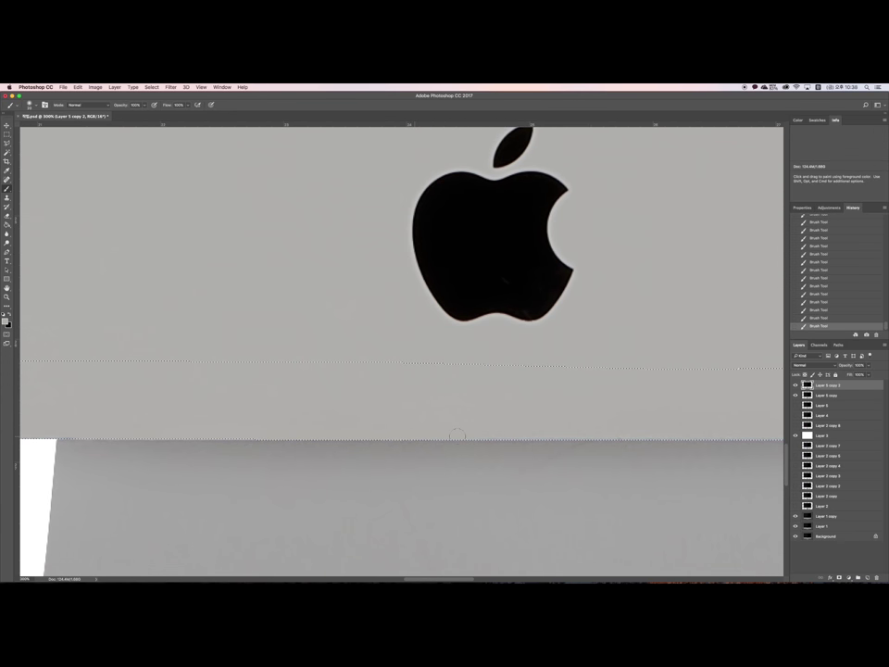
drag(467, 429, 389, 428)
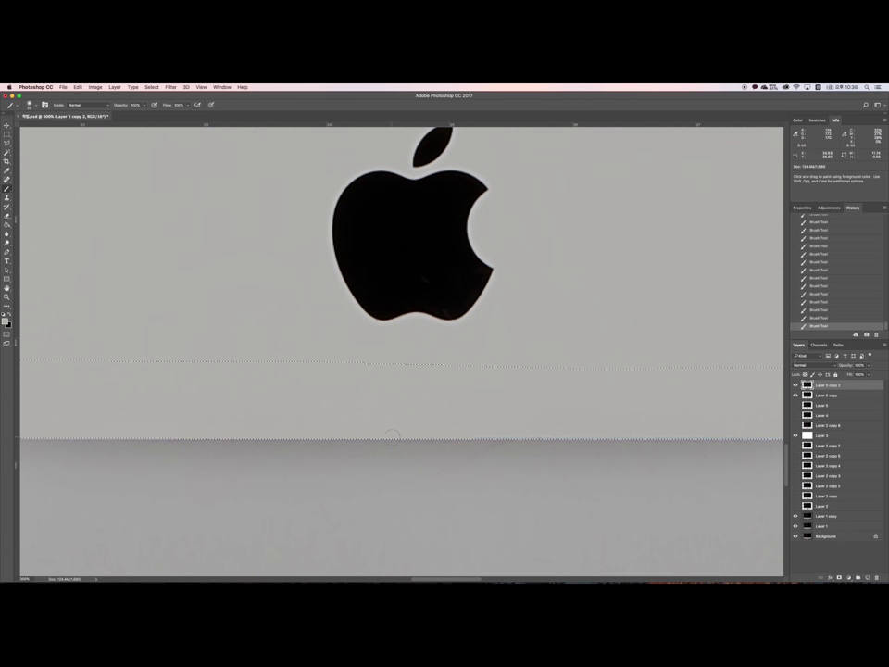
drag(498, 420, 395, 423)
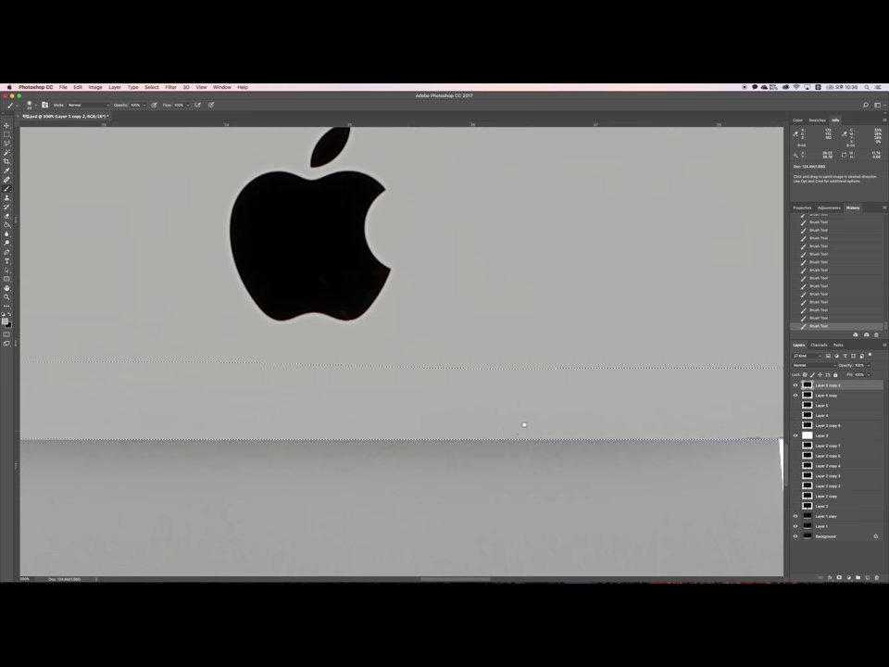
drag(525, 422, 395, 424)
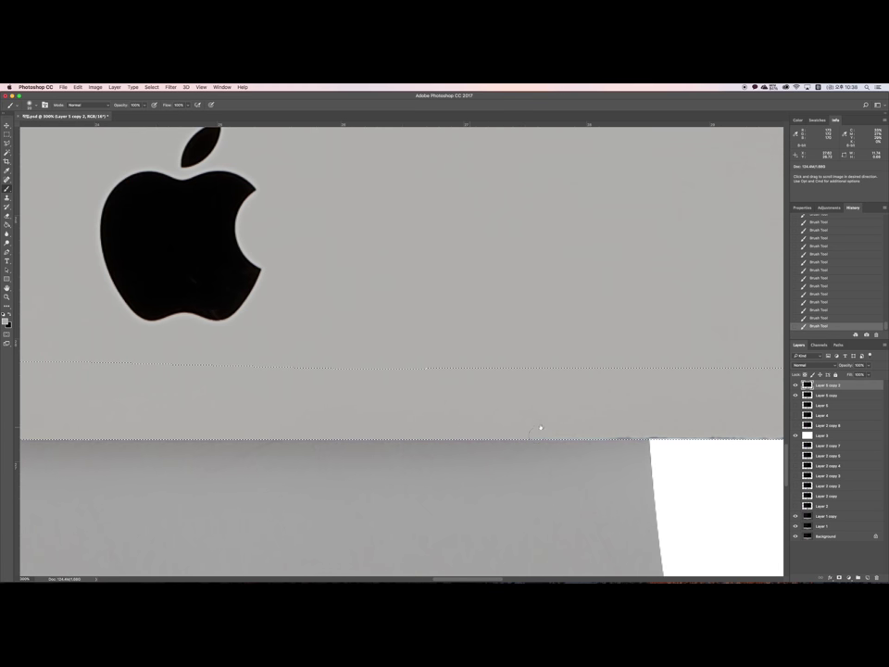
drag(539, 428, 410, 429)
drag(544, 428, 432, 428)
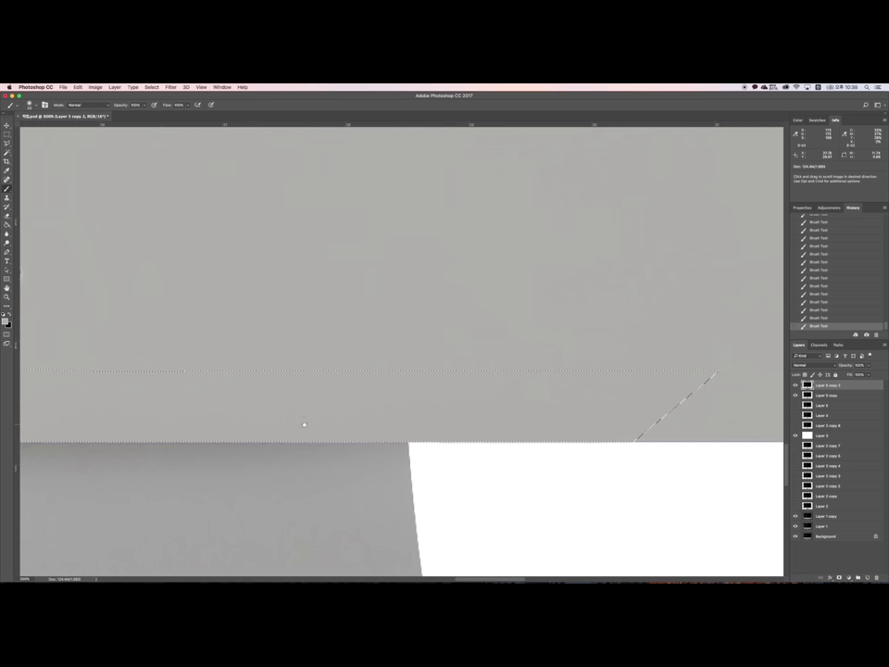
Step: Touch up the chin's bottom edge left of the stand with sampled grey and clear the selection
drag(305, 422, 695, 412)
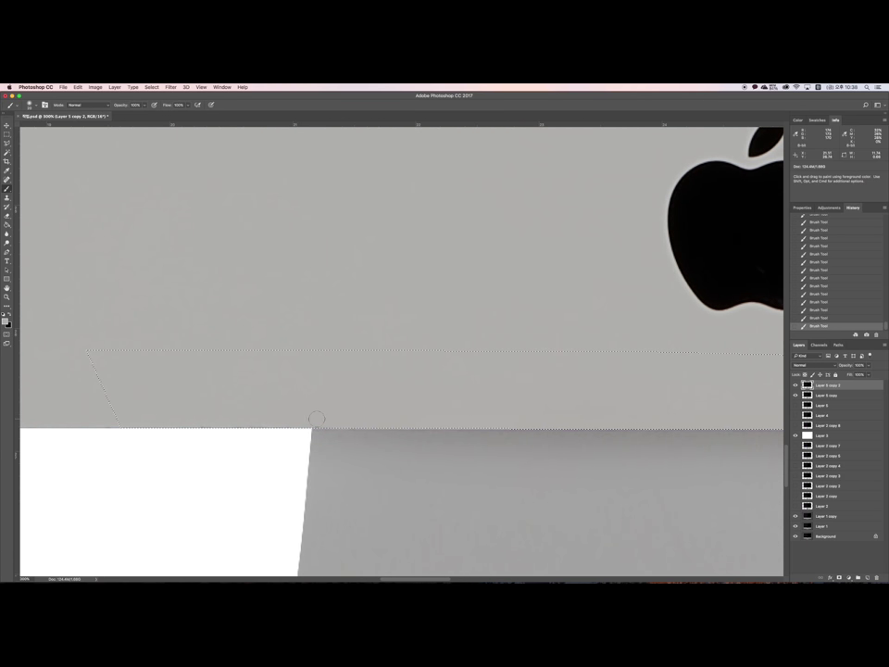
alt+click(246, 413)
key(ctrl+d)
scroll(311, 453, right, 10)
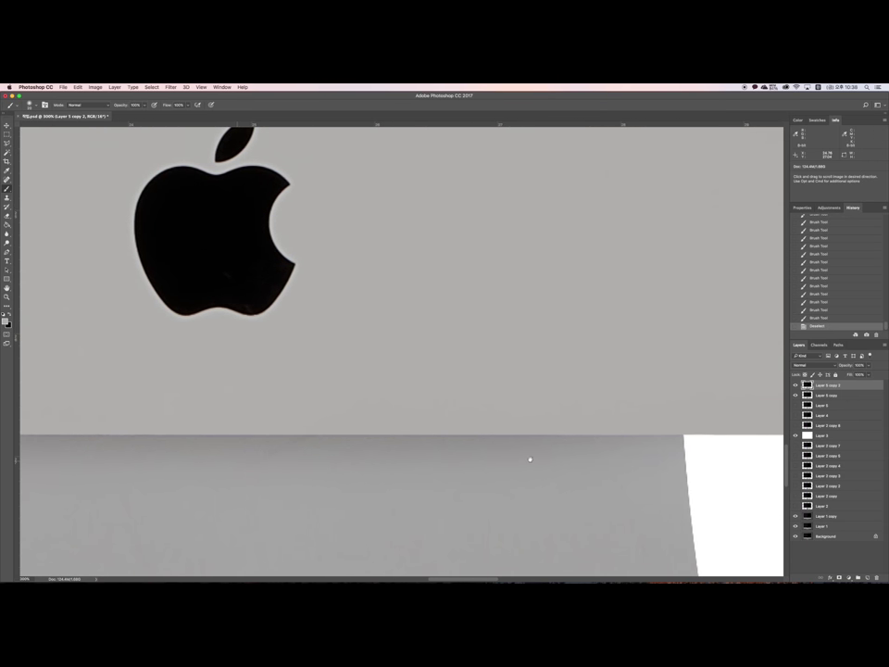
scroll(530, 459, right, 10)
key(super+minus)
key(super+minus)
key(super+minus)
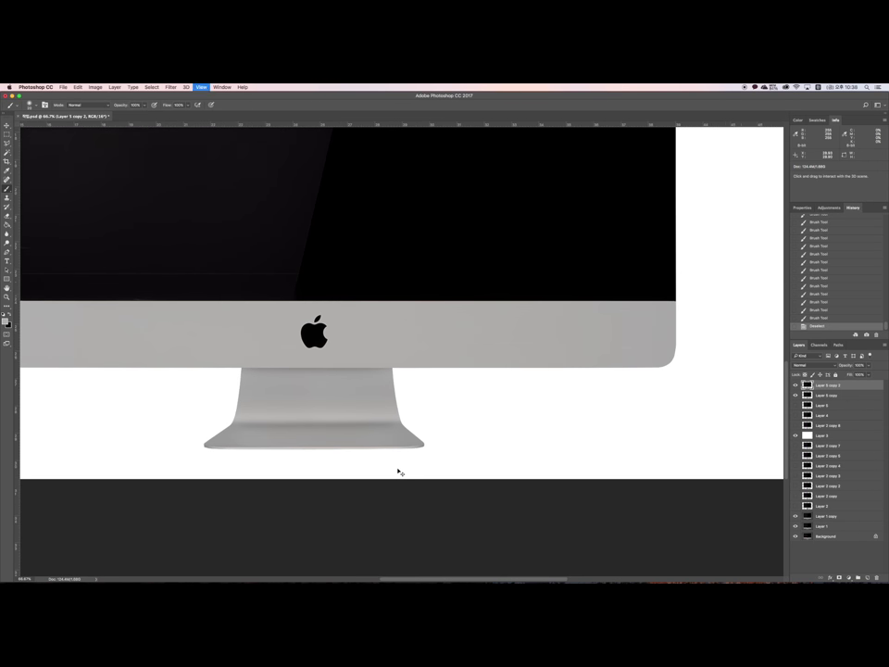
key(super+minus)
key(super+minus)
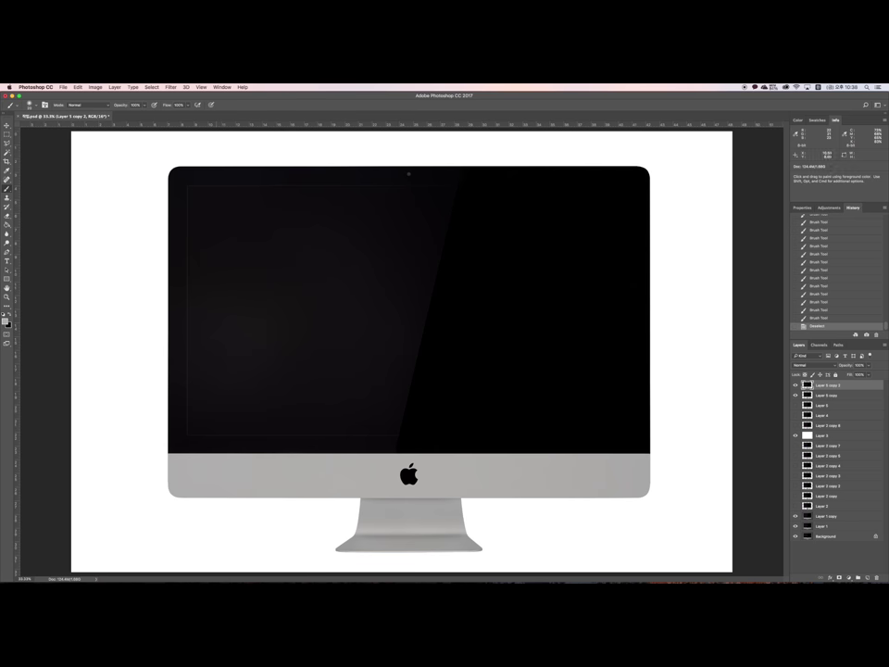
Step: Add a horizontal guide near the top of the display area and delete two surplus guides at the monitor's upper-left corner
click(63, 87)
drag(357, 124, 357, 180)
key(super+plus)
drag(402, 343, 670, 521)
key(v)
drag(254, 186, 255, 114)
drag(200, 151, 9, 137)
Step: Align the vertical and horizontal guides with the faint inner screen border at the monitor's upper-left corner
mouse_move(246, 194)
mouse_down()
mouse_move(272, 195)
mouse_move(237, 210)
mouse_up()
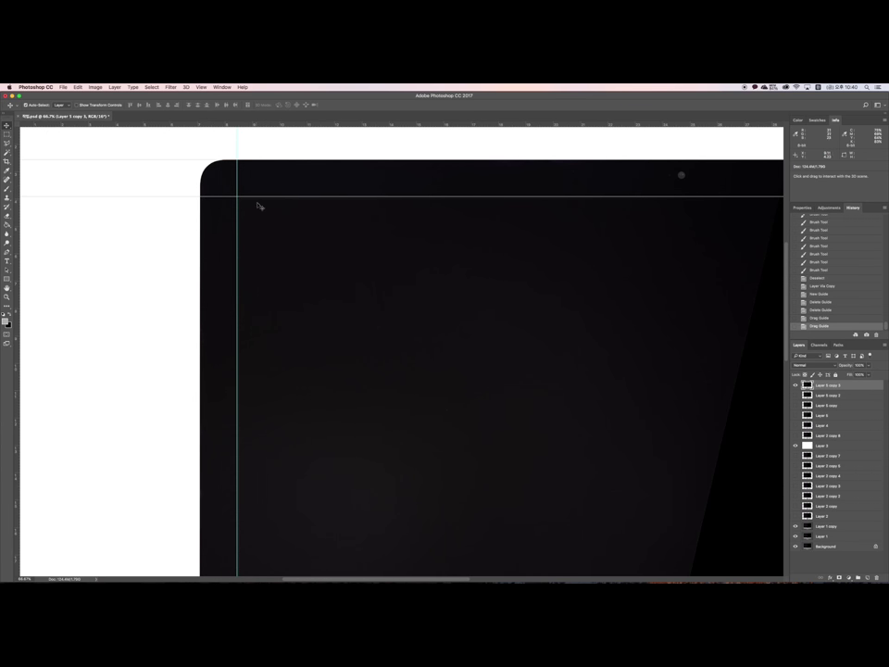
key(super+plus)
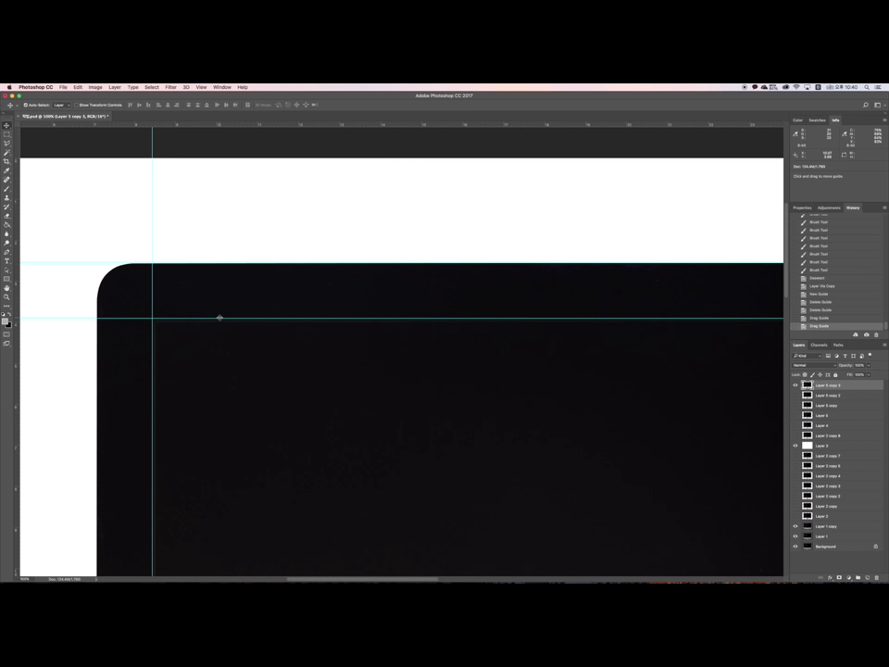
drag(219, 318, 218, 319)
drag(153, 333, 154, 332)
Step: Add another horizontal guide along the lower border of the display area
scroll(226, 334, down, 10)
drag(251, 124, 233, 212)
key(super+minus)
key(super+minus)
key(super+minus)
key(super+minus)
key(super+minus)
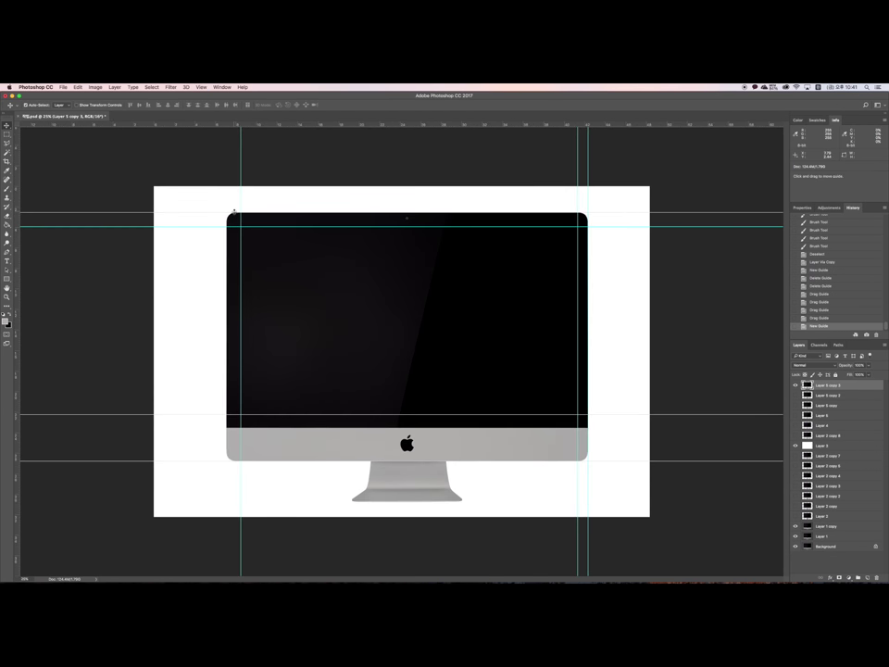
Step: Move the inner vertical guide on the monitor's right side slightly left to mark the display area's right border
key(super+plus)
key(super+plus)
drag(530, 199, 154, 275)
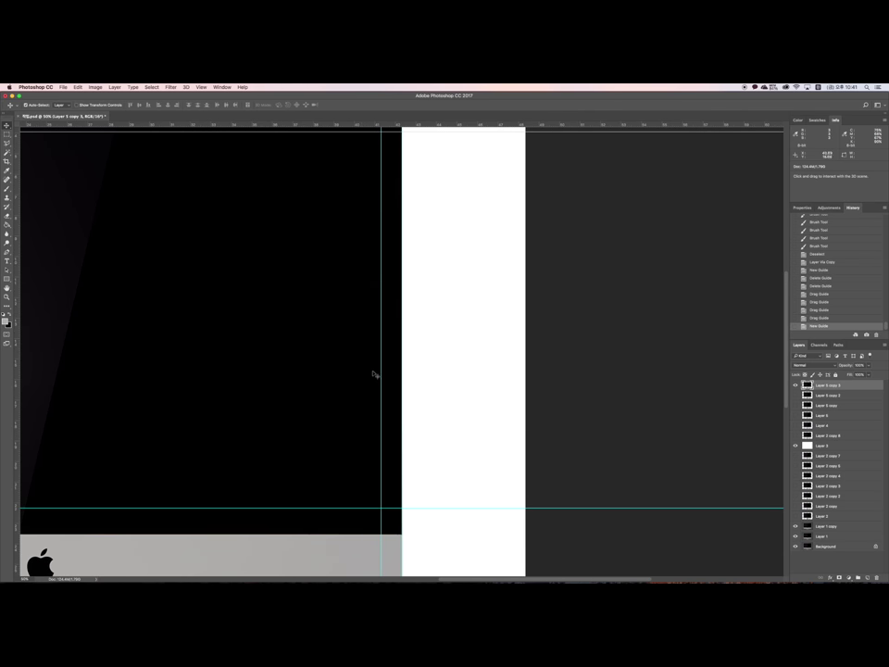
drag(381, 451, 377, 421)
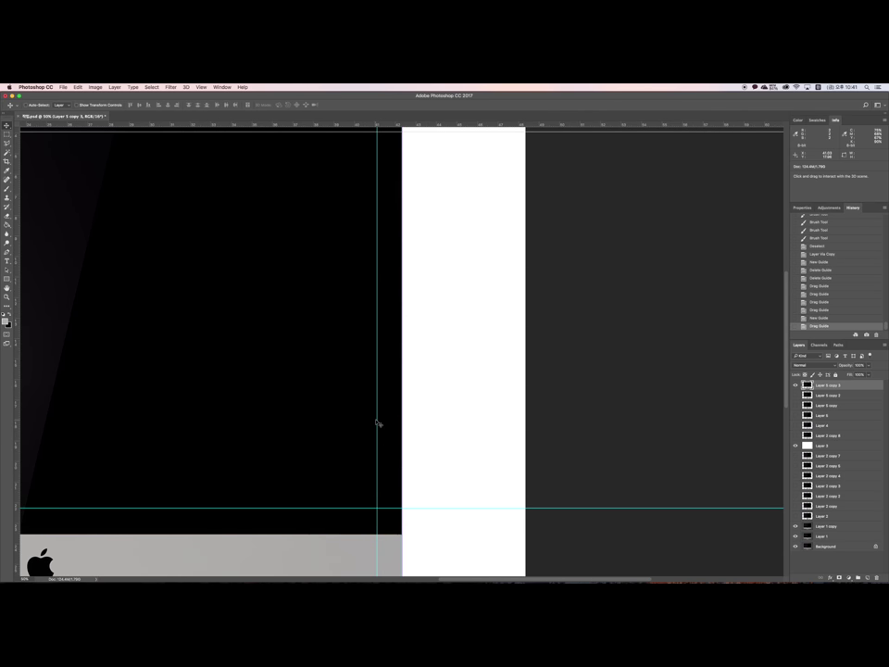
key(super+minus)
key(super+minus)
key(super+minus)
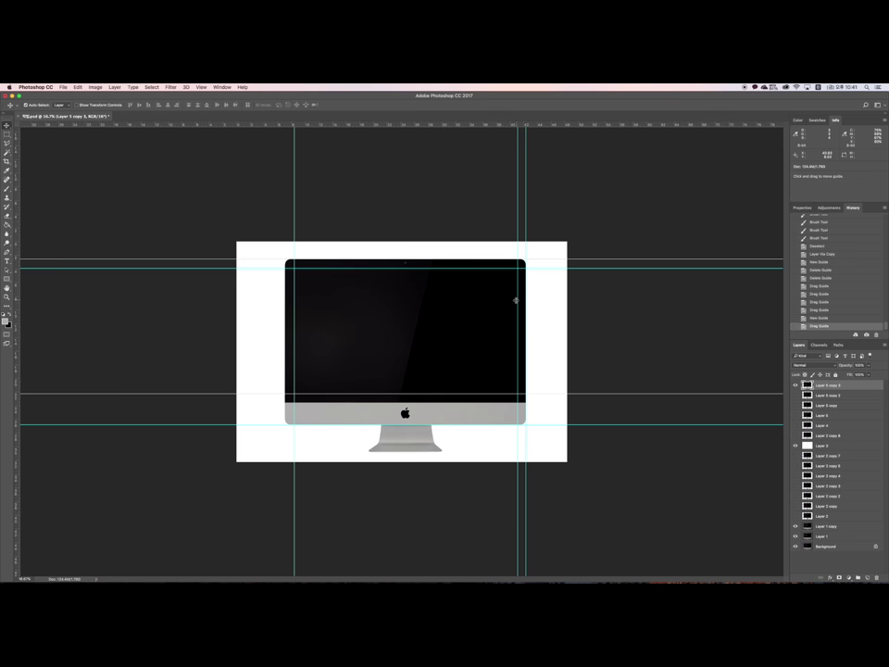
drag(515, 300, 515, 300)
Step: Duplicate the iMac layer and raise the copy's exposure to +5.00 with the Camera Raw Filter to expose the faint display border
key(super+plus)
key(super+plus)
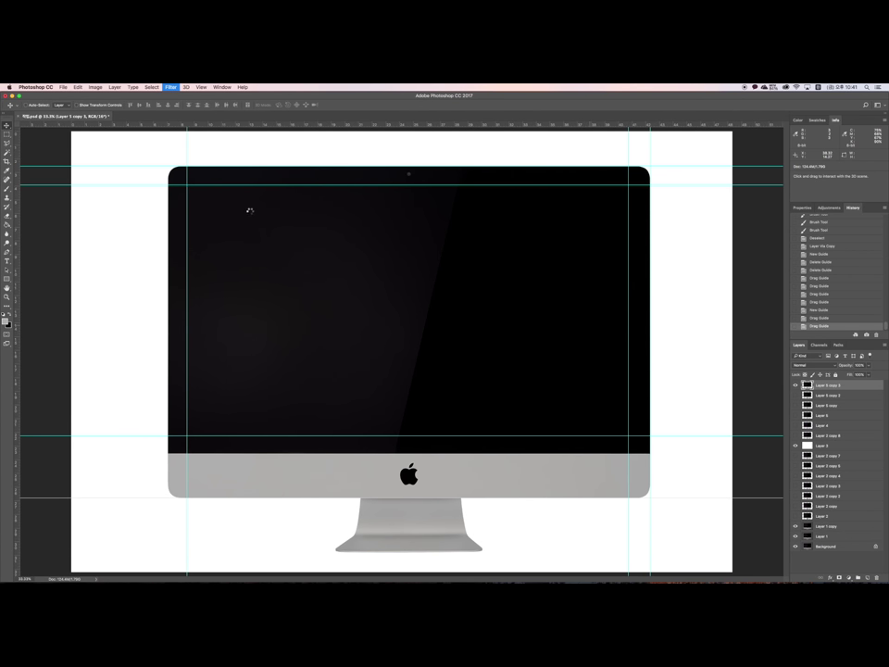
drag(594, 251, 635, 251)
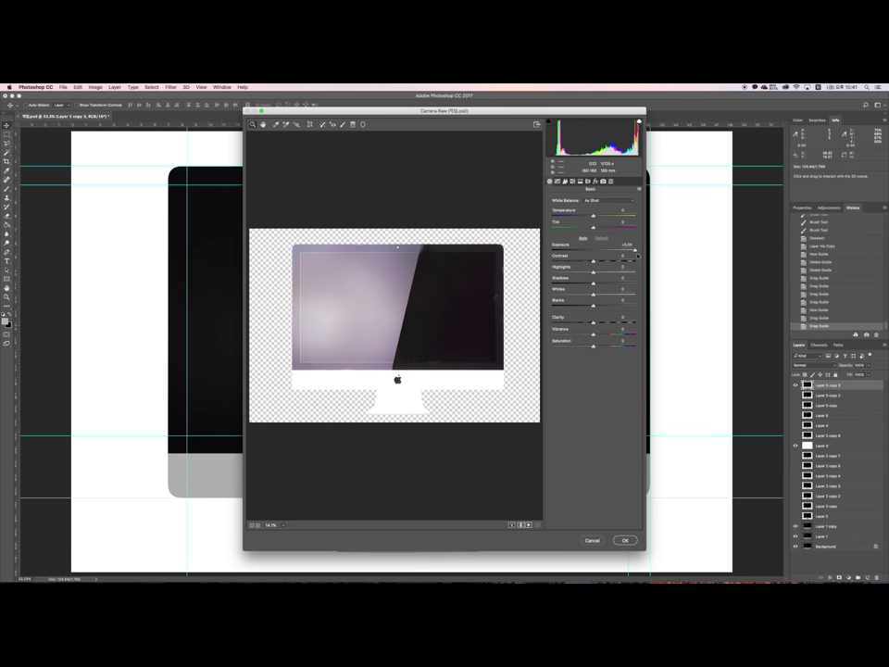
click(625, 539)
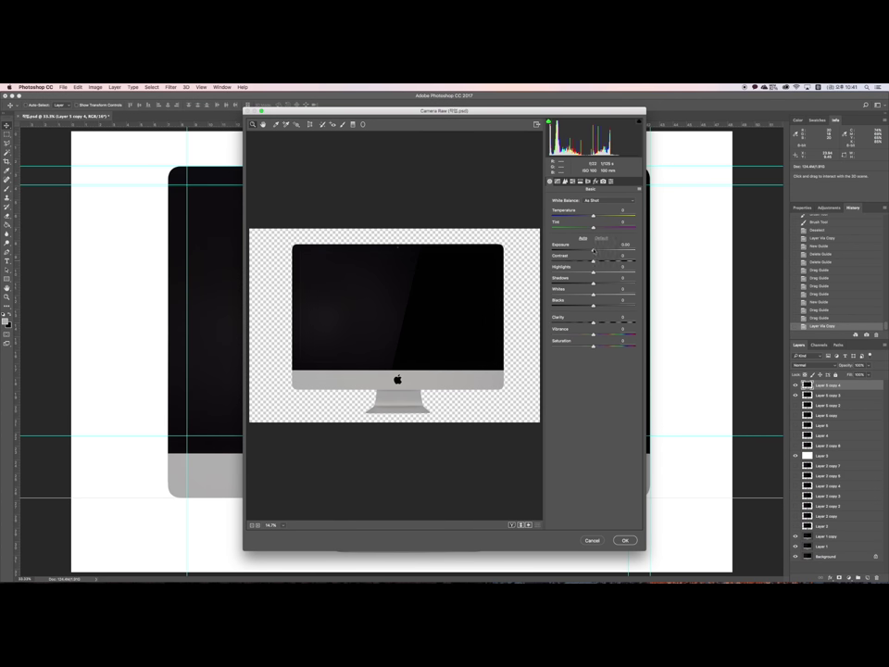
click(625, 540)
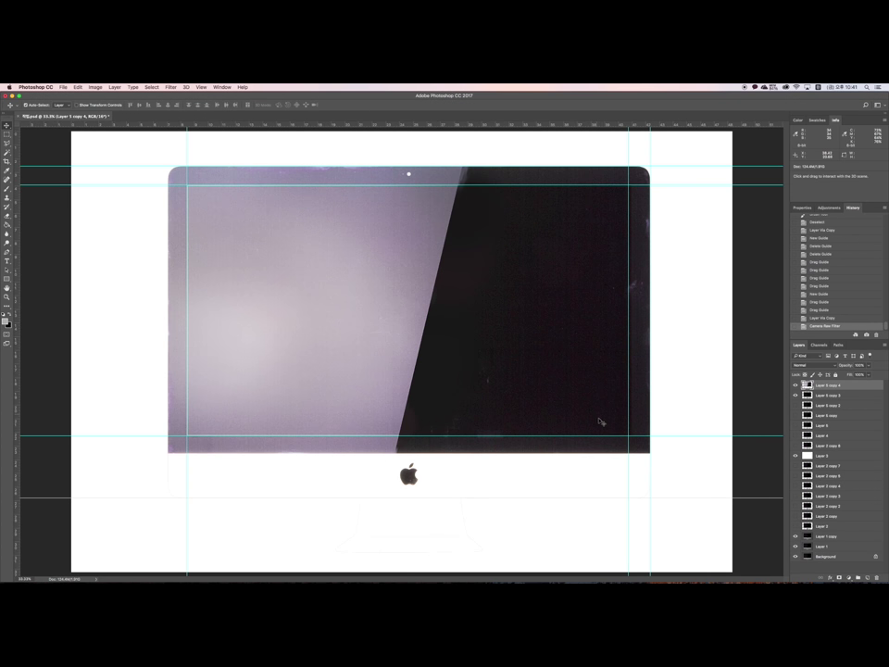
Step: Align the inner vertical guide with the display's right border and delete the brightened layer copy
drag(629, 381, 246, 384)
key(super+plus)
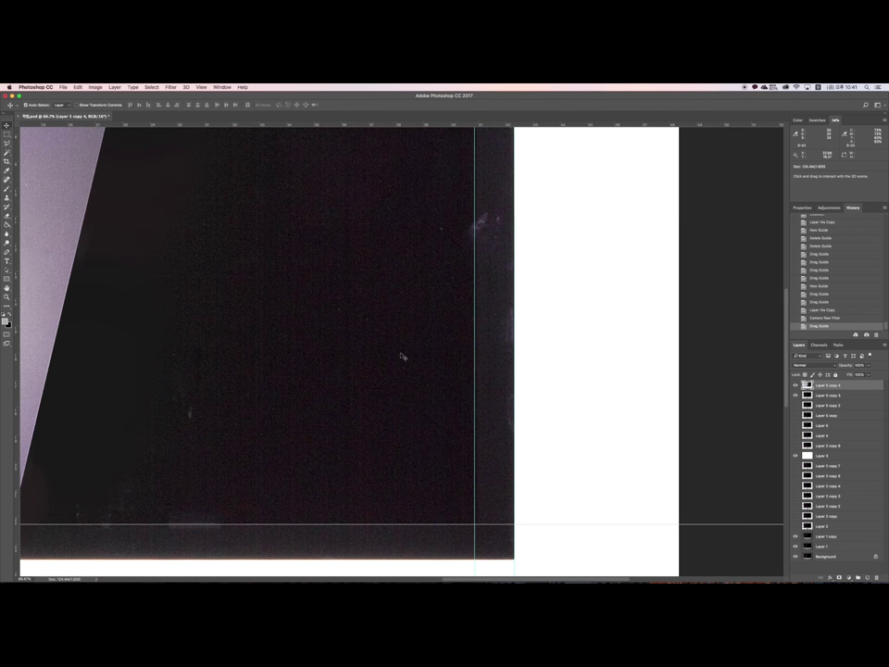
drag(474, 339, 476, 333)
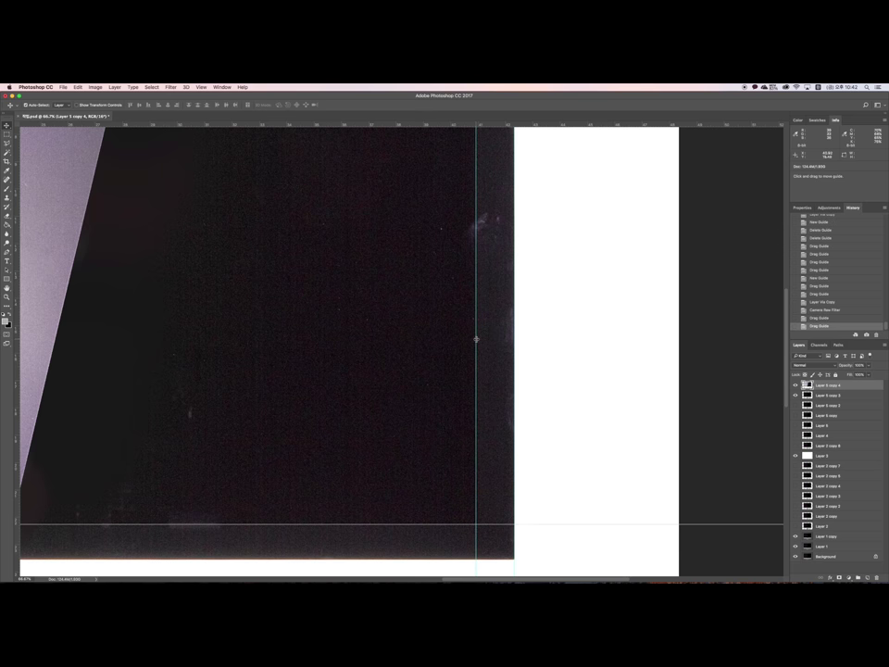
scroll(396, 436, down, 1)
scroll(370, 441, up, 6)
key(super+minus)
key(super+minus)
key(super+minus)
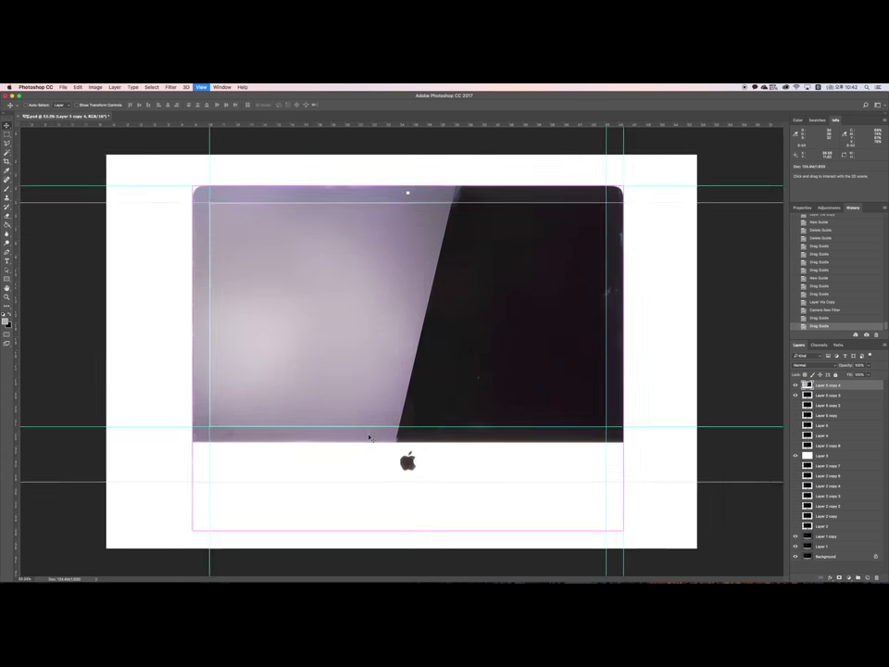
key(Delete)
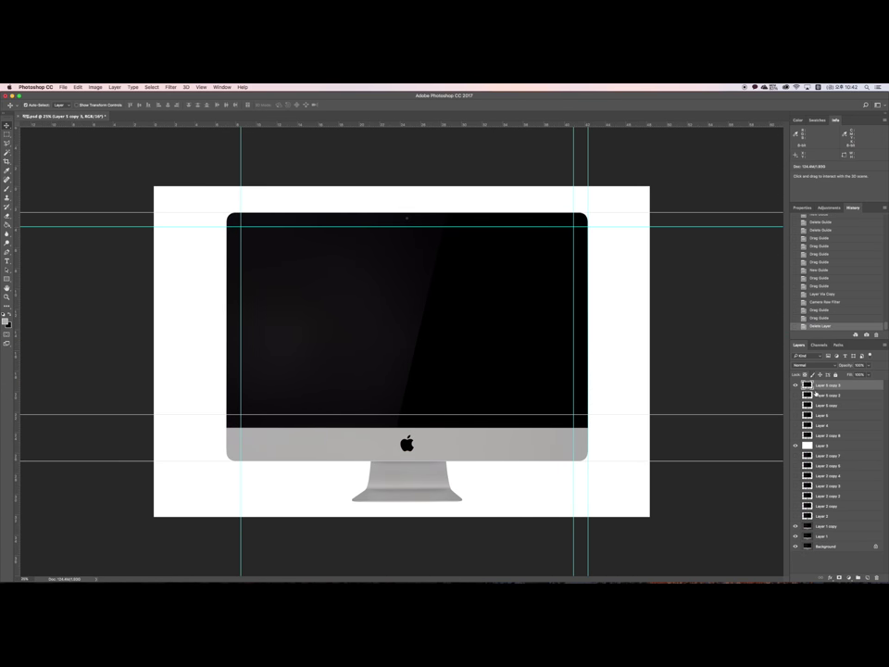
Step: Duplicate the iMac layer, select the display area between the guides with the Rectangular Marquee, and clear it from the copy
key(m)
key(super+j)
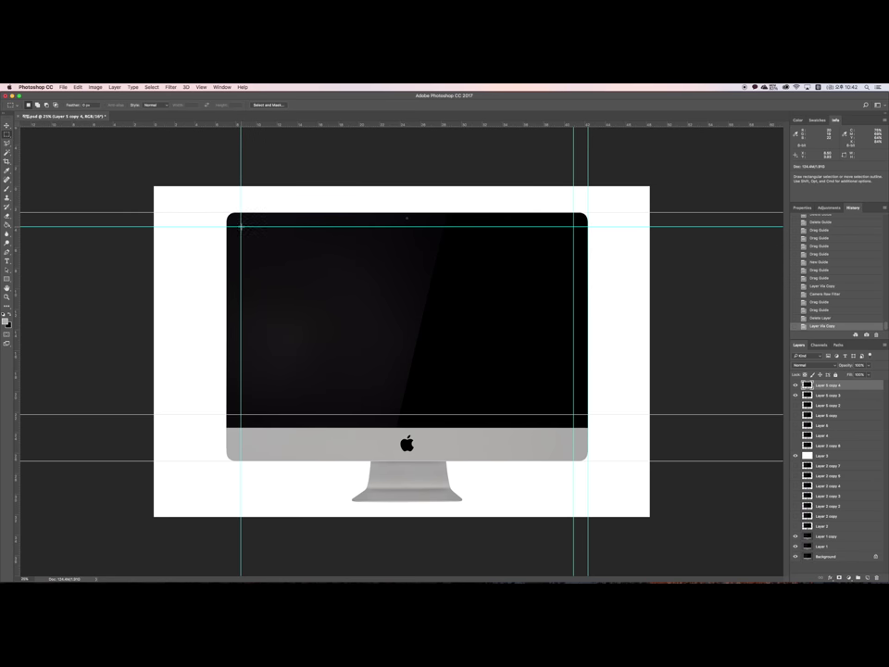
drag(241, 225, 587, 408)
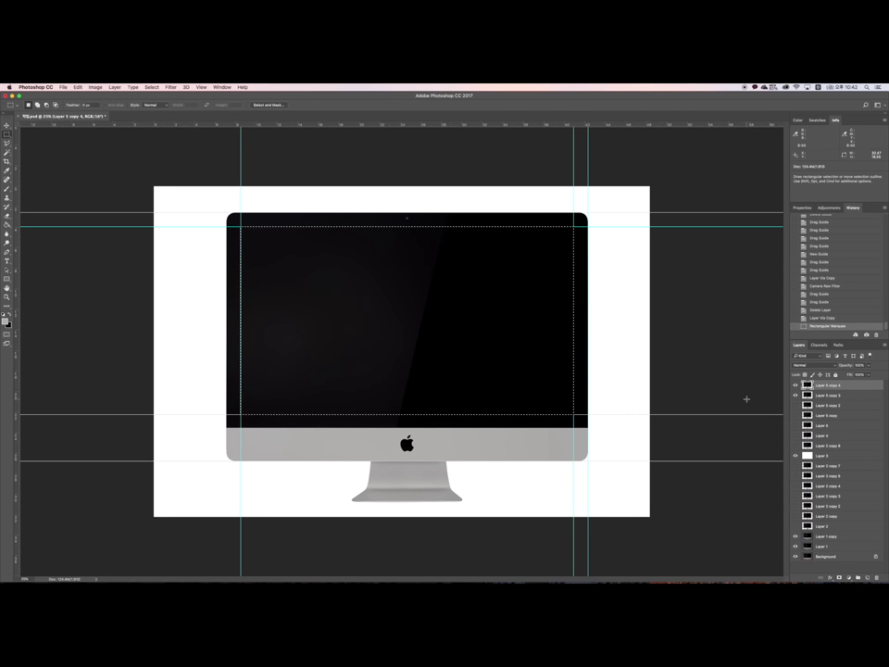
key(Delete)
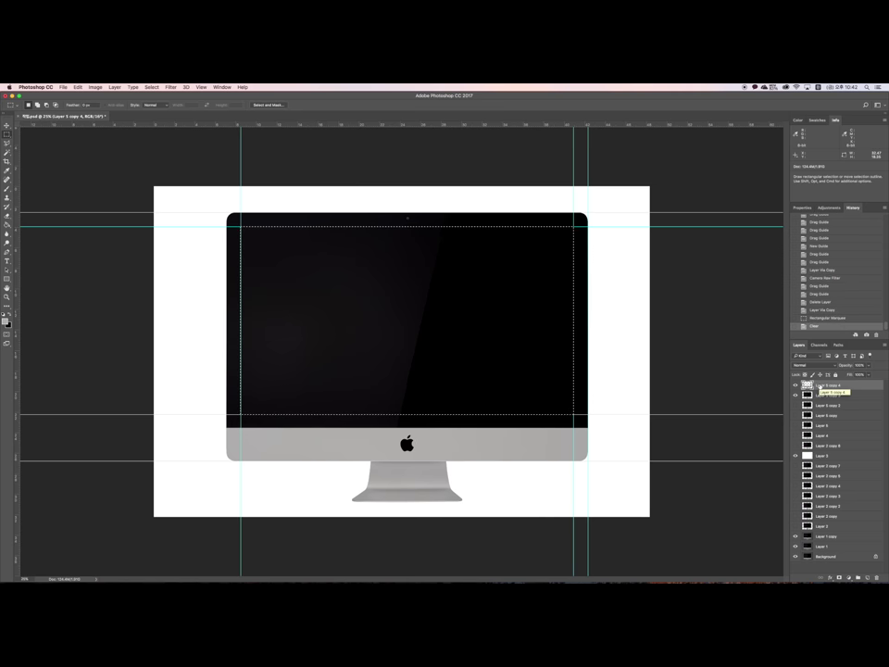
Step: Copy the selected display area from Layer 5 copy 3 to a new layer and move white Layer 3 directly beneath Layer 5 copy 3
key(super+j)
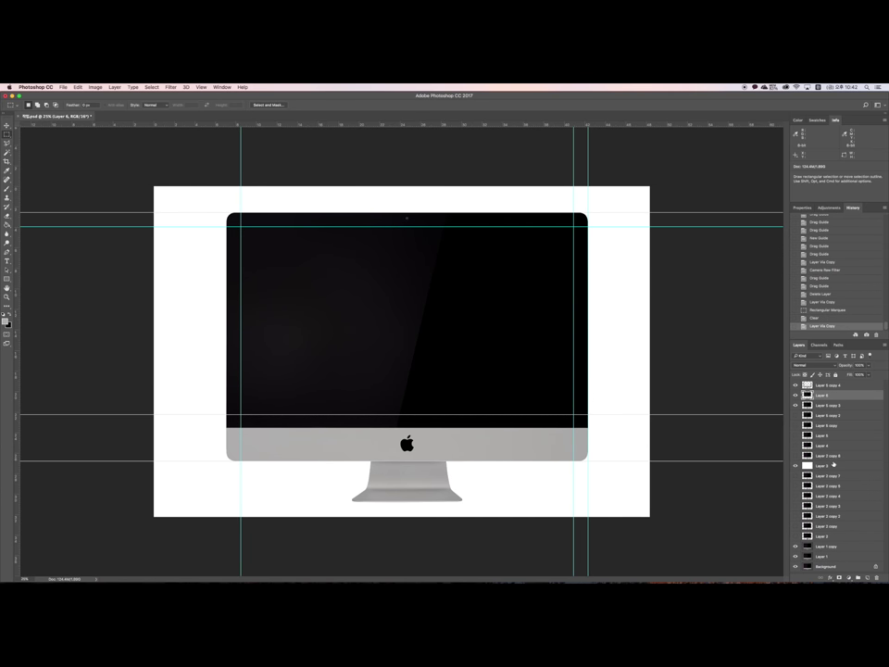
drag(835, 464, 826, 424)
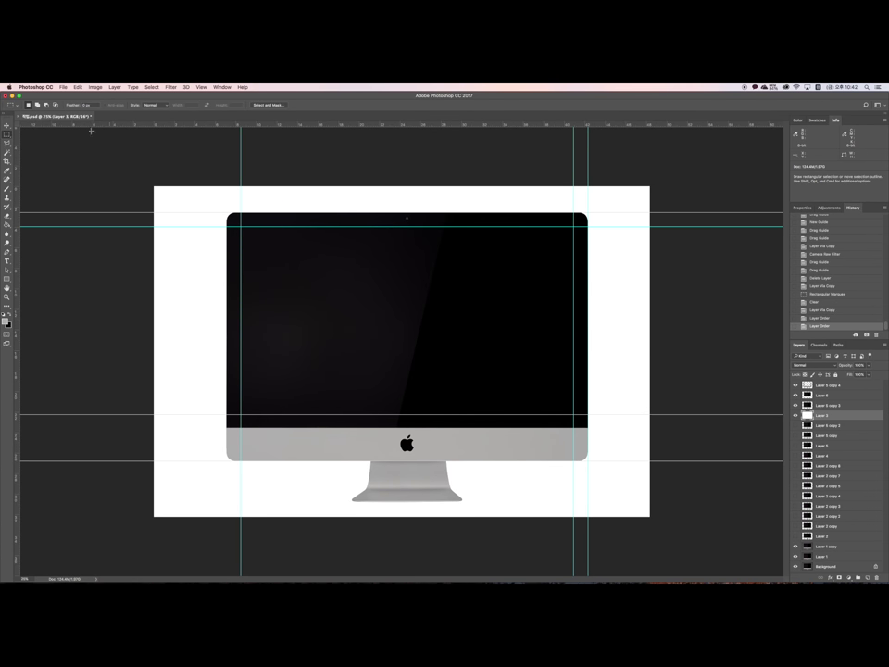
Step: Switch to Finder and open the mountain screenshot dated 2017-07-13 at 15.08.53 from the OneDrive - Works folder in Photoshop
click(233, 569)
click(211, 314)
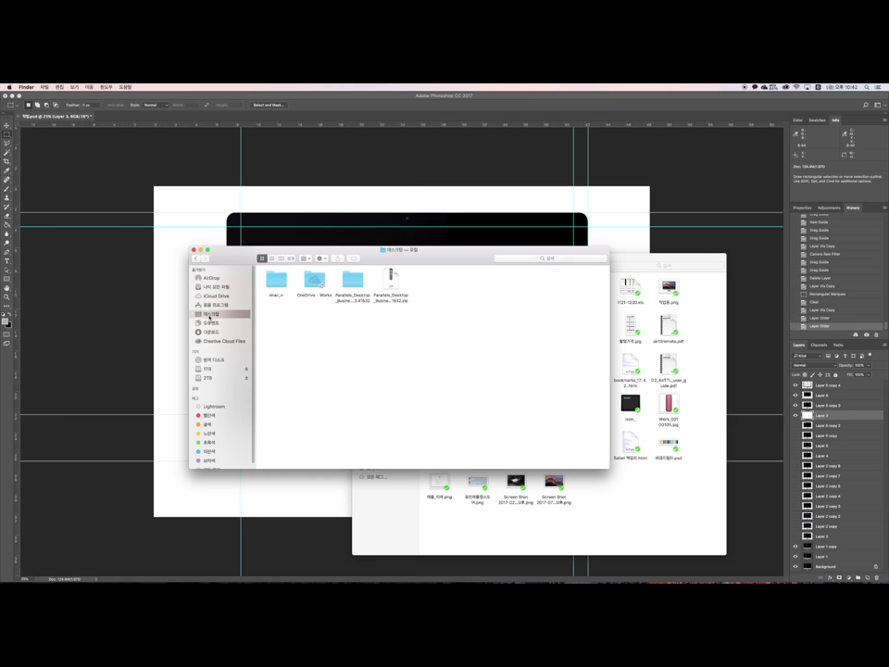
click(315, 281)
double_click(319, 285)
scroll(352, 351, down, 2)
right_click(394, 458)
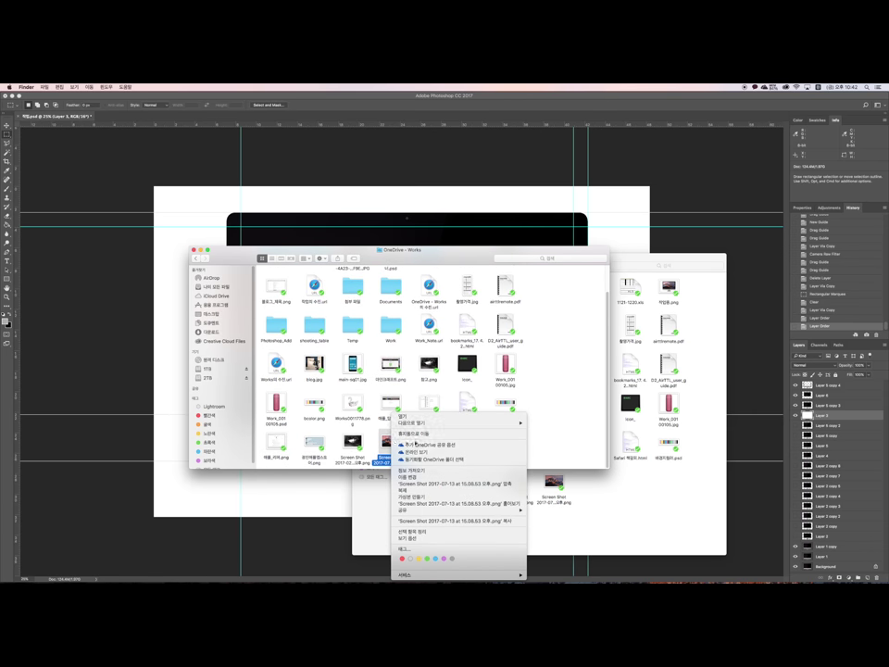
mouse_move(435, 423)
click(546, 423)
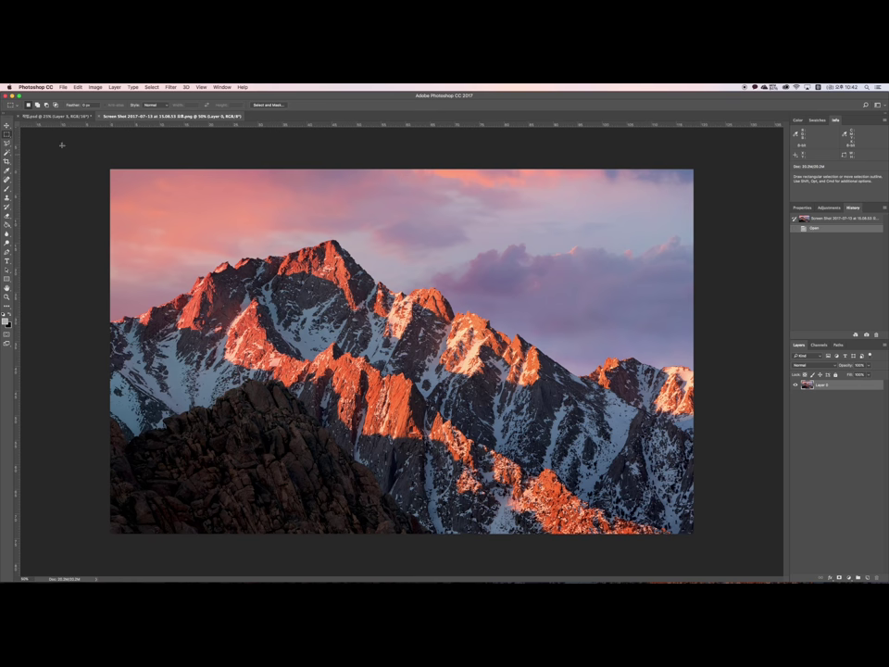
Step: Duplicate the mountain wallpaper layer into the iMac document, accept the colour profile conversion, and return to that document
drag(62, 146, 719, 534)
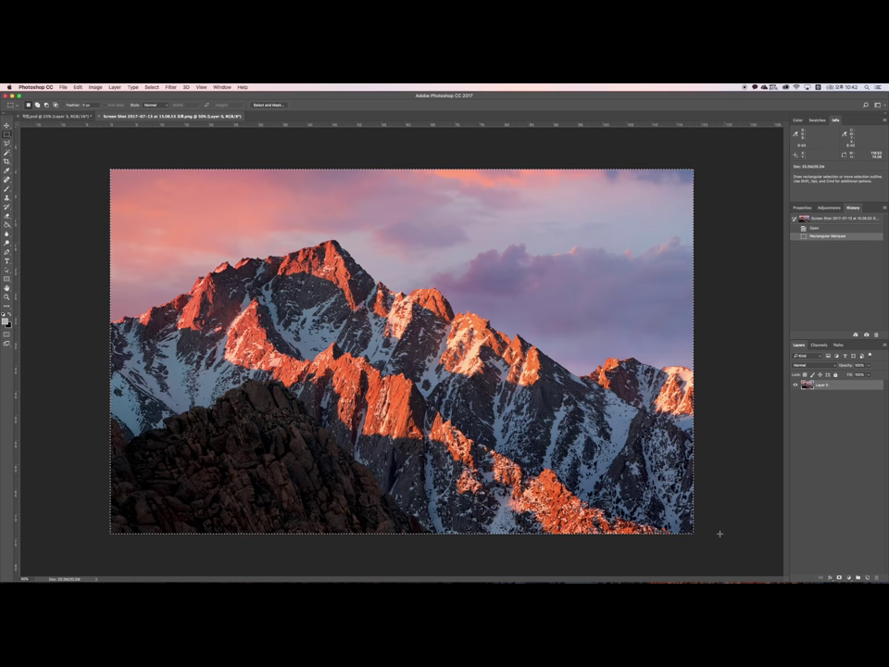
key(super+d)
right_click(833, 387)
click(760, 324)
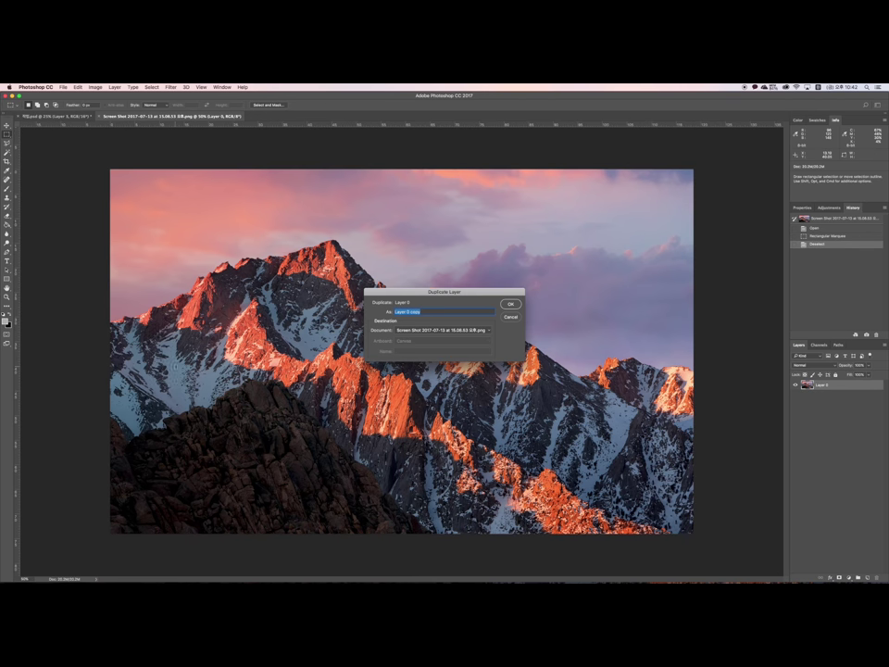
click(427, 331)
click(428, 323)
key(Return)
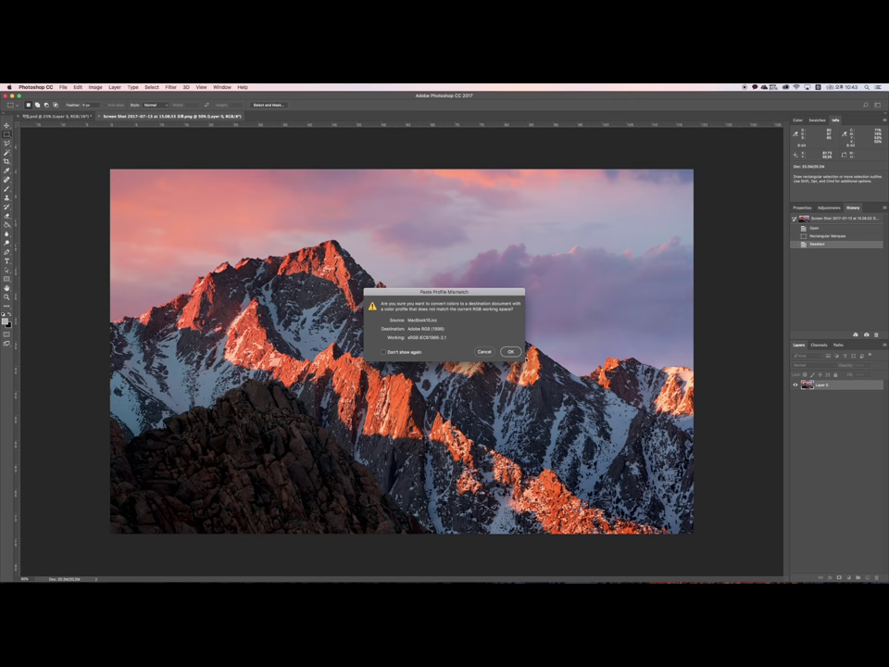
click(511, 352)
click(45, 117)
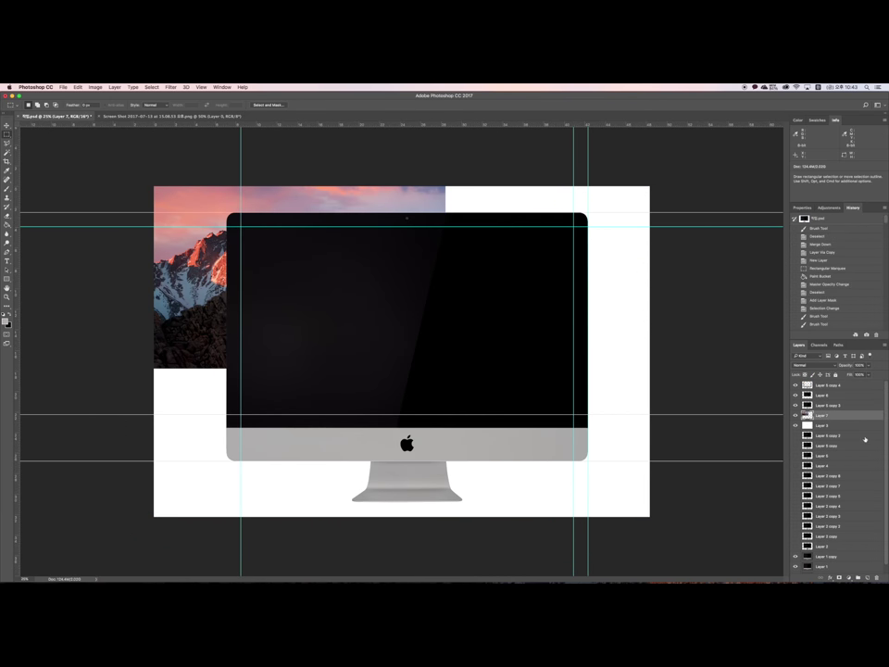
Step: Place the wallpaper layer directly below the cut-out iMac frame layer and enlarge it with Free Transform to fill the display opening
drag(837, 415, 839, 391)
key(super+t)
drag(294, 305, 380, 322)
drag(530, 408, 581, 433)
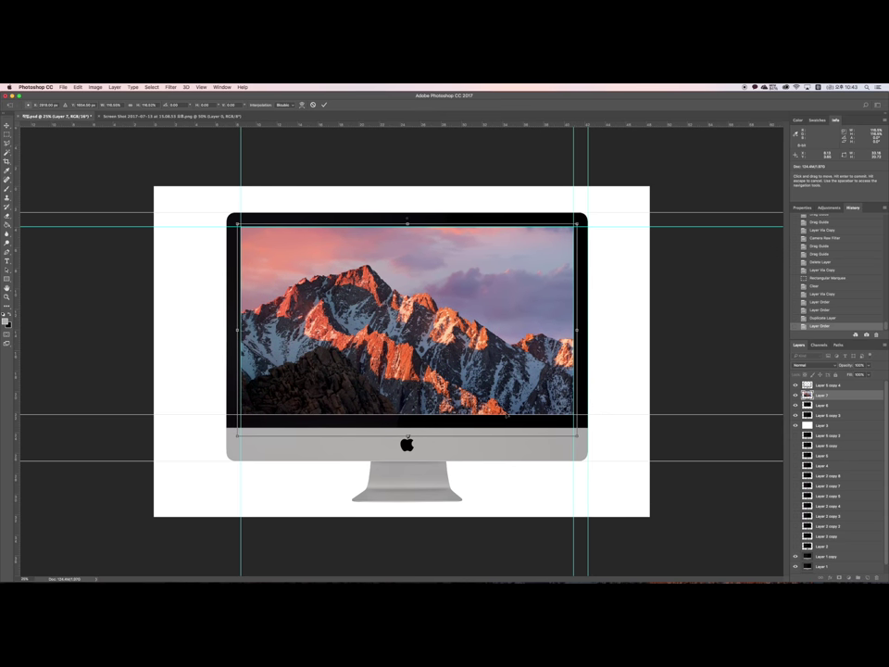
key(Return)
key(m)
Step: Try flipping the wallpaper layer vertically and undo the flip
click(95, 87)
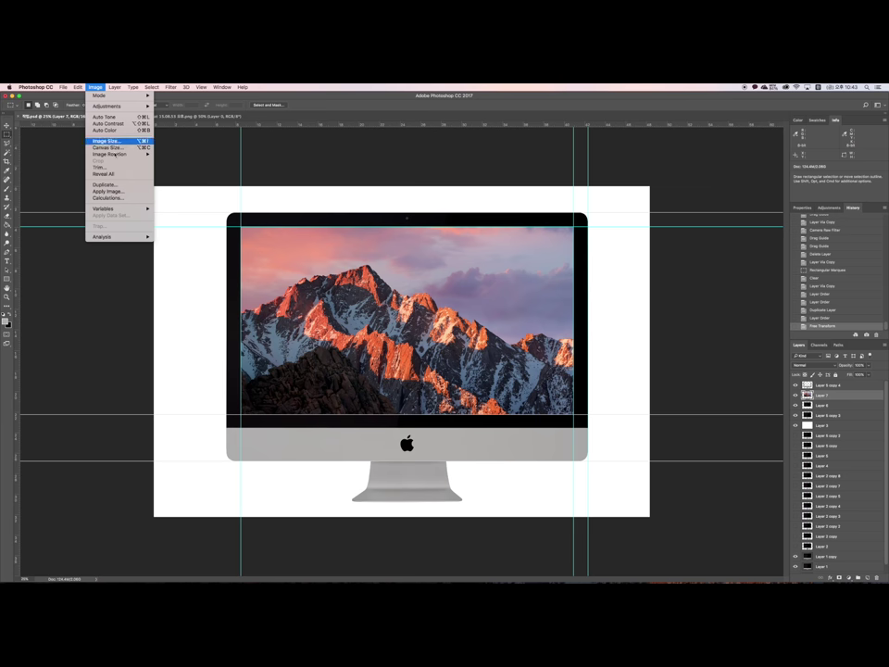
mouse_move(126, 108)
mouse_move(78, 87)
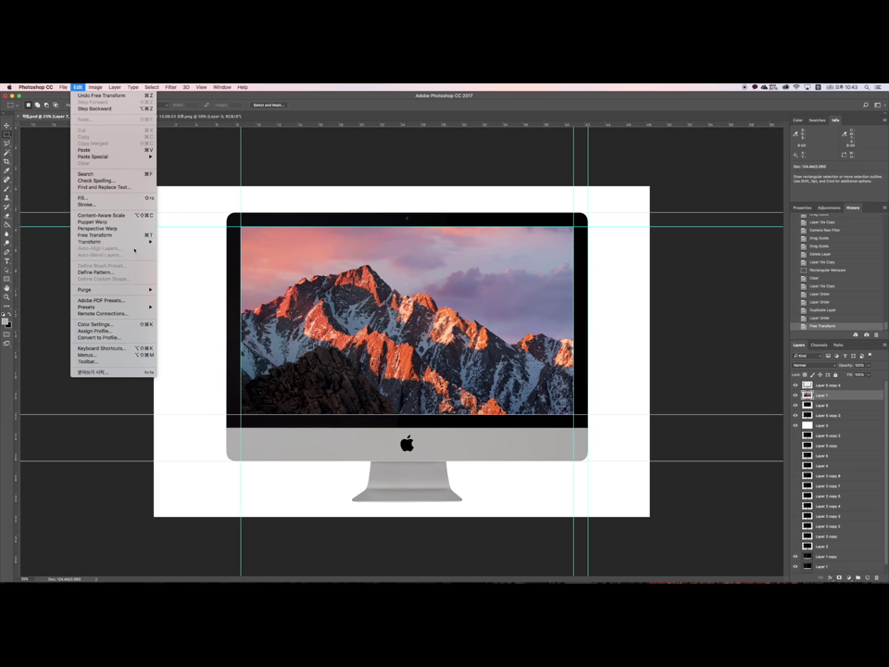
mouse_move(102, 242)
click(196, 327)
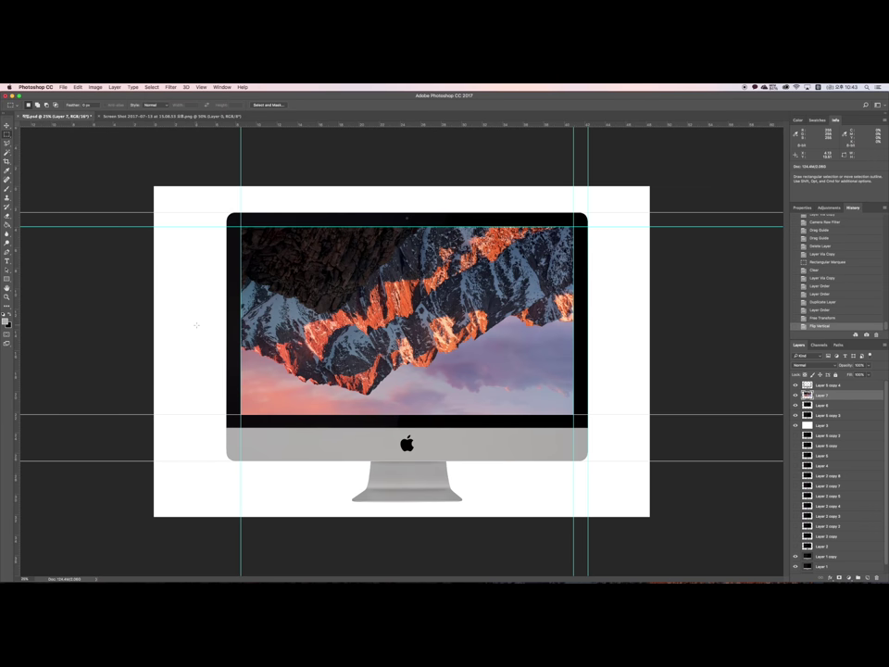
key(super+z)
Step: Flip the wallpaper layer horizontally and scale it down slightly so it fits just beyond the display opening
click(78, 87)
mouse_move(111, 242)
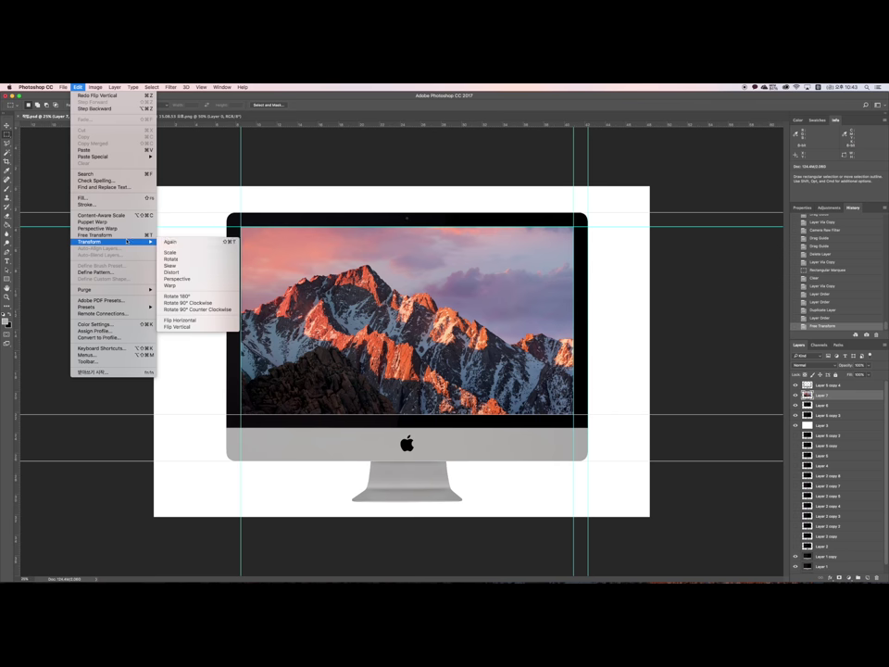
click(192, 320)
key(super+t)
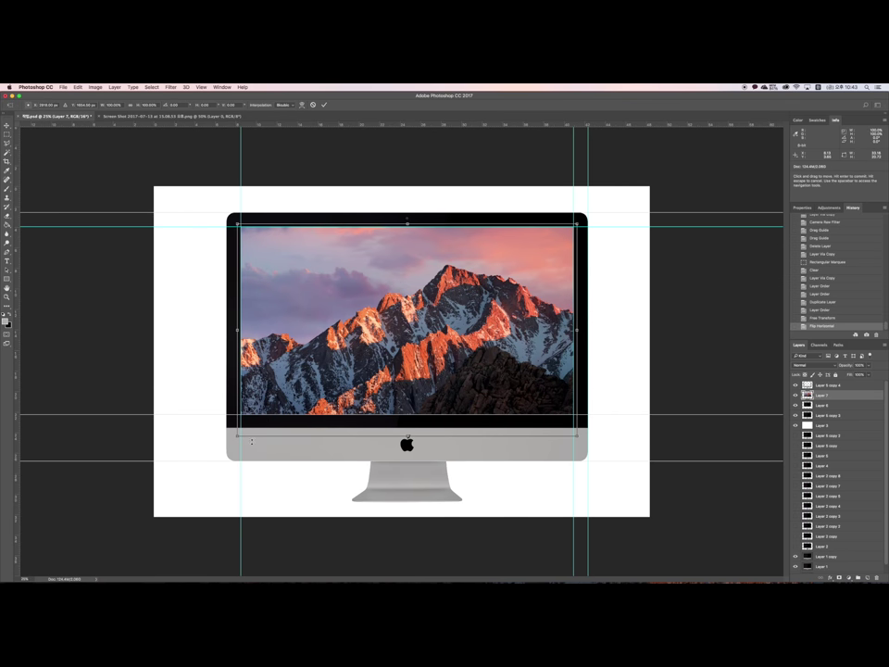
drag(237, 439, 240, 436)
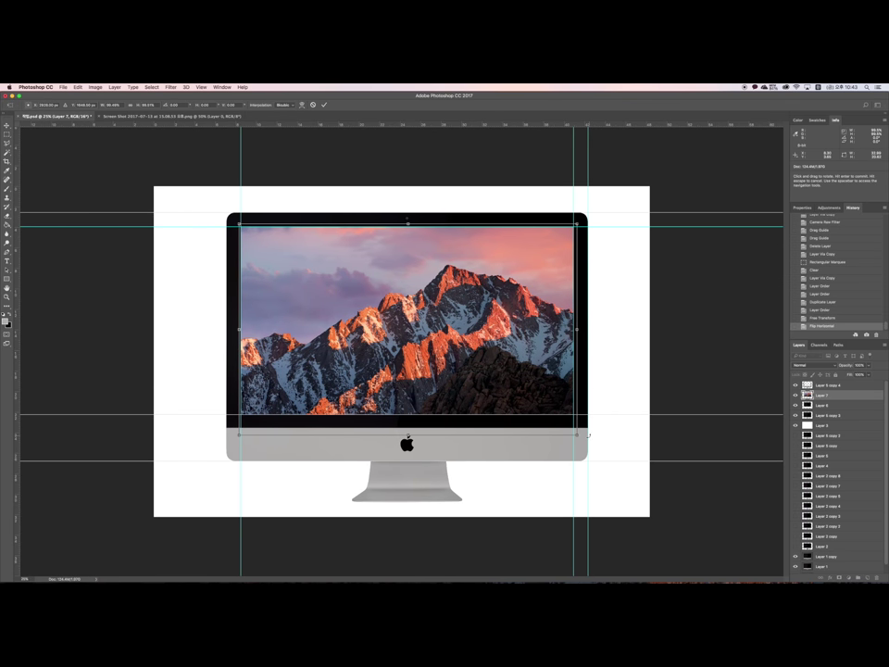
drag(577, 433, 574, 431)
key(Return)
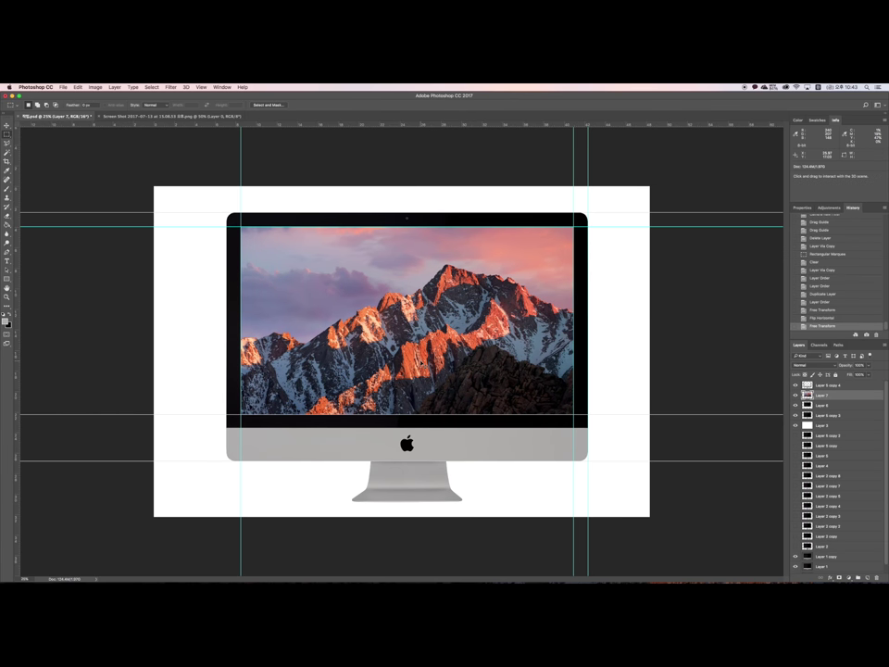
Step: Hide the guides and check the composite by toggling the visibility of the wallpaper and cut-out frame layers
key(super+semicolon)
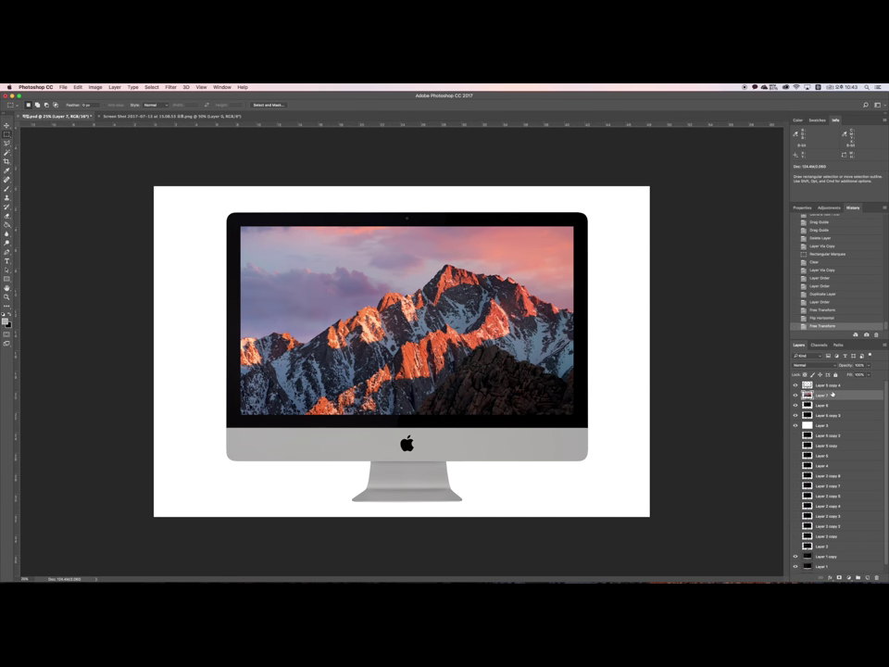
click(795, 394)
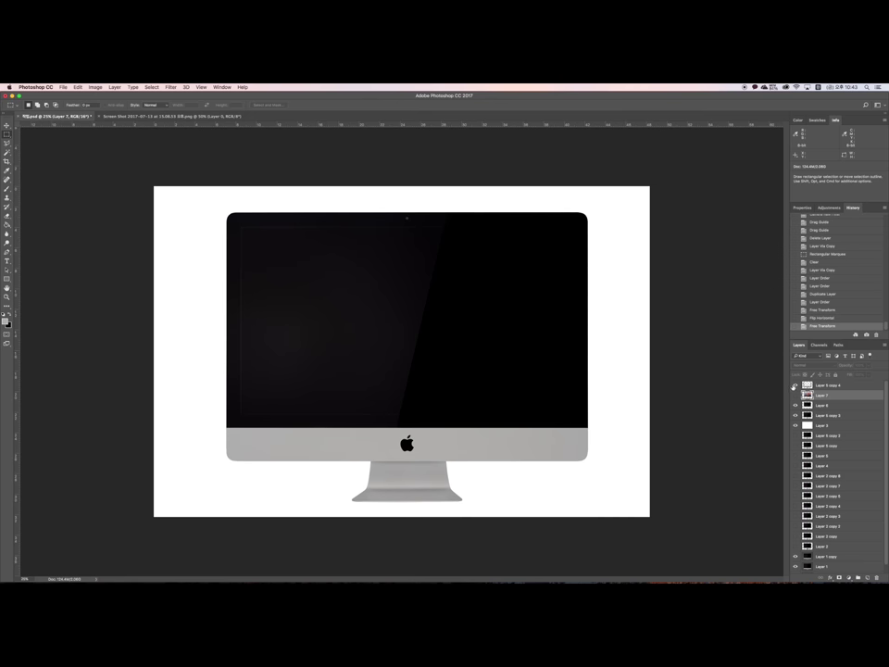
click(794, 395)
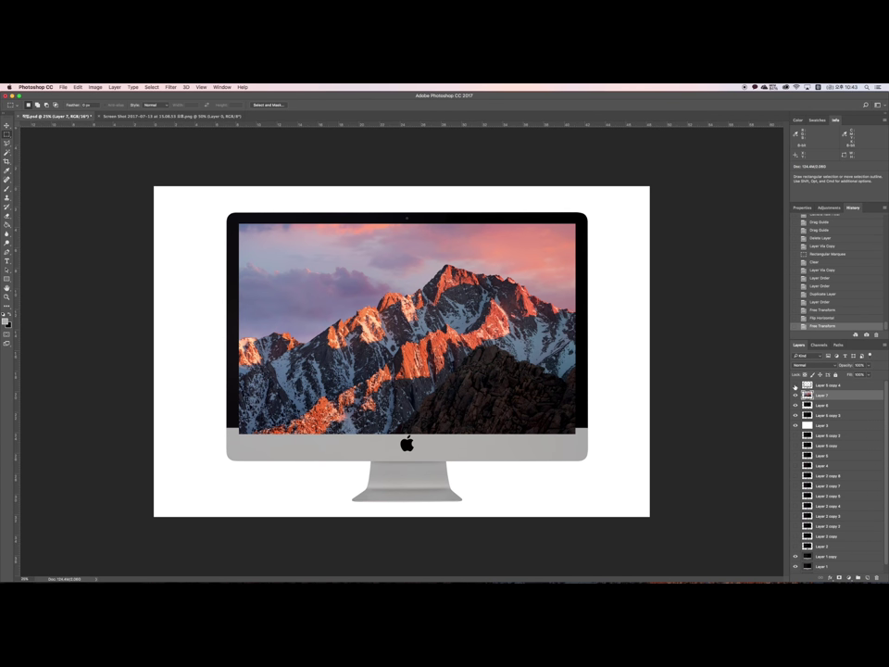
click(794, 385)
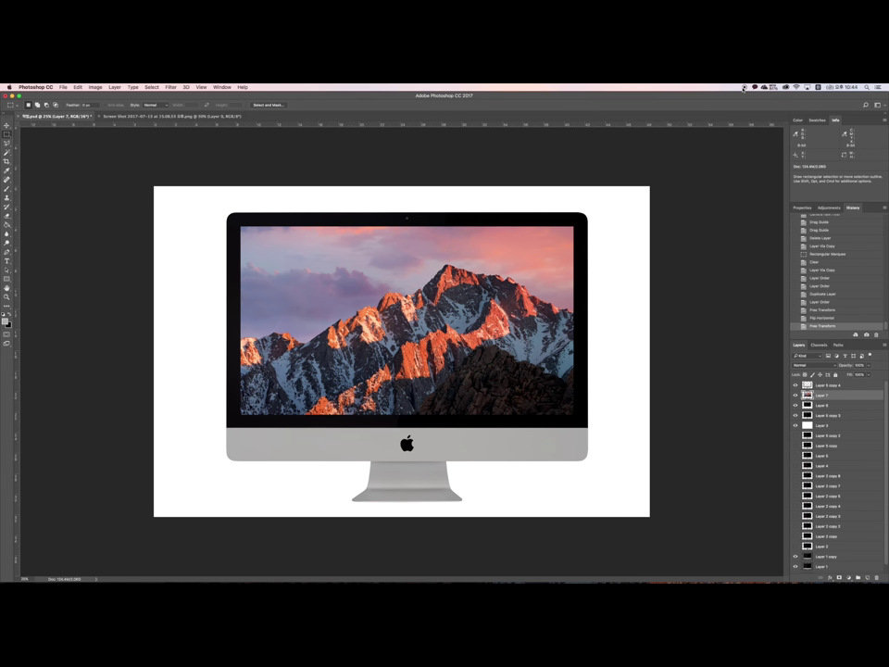
Step: Merge duplicates of the wallpaper and cut-out frame layers into one layer and group the two original layers
key(super+j)
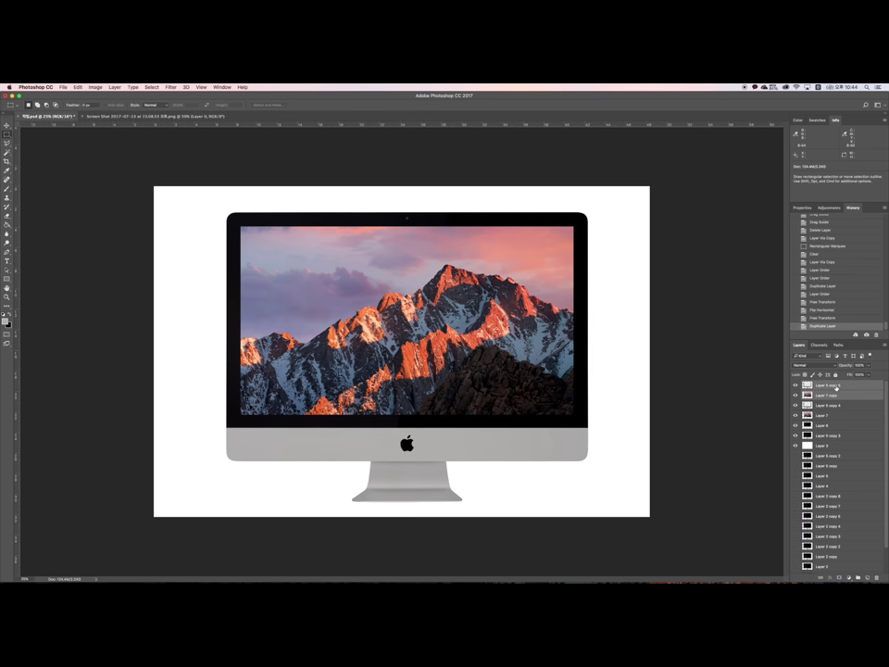
key(super+e)
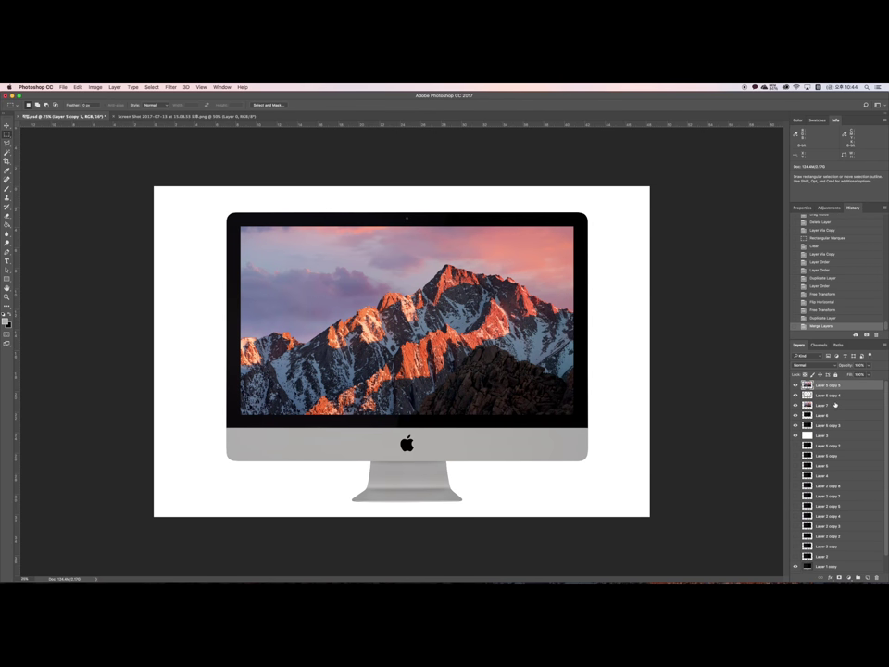
key(super+g)
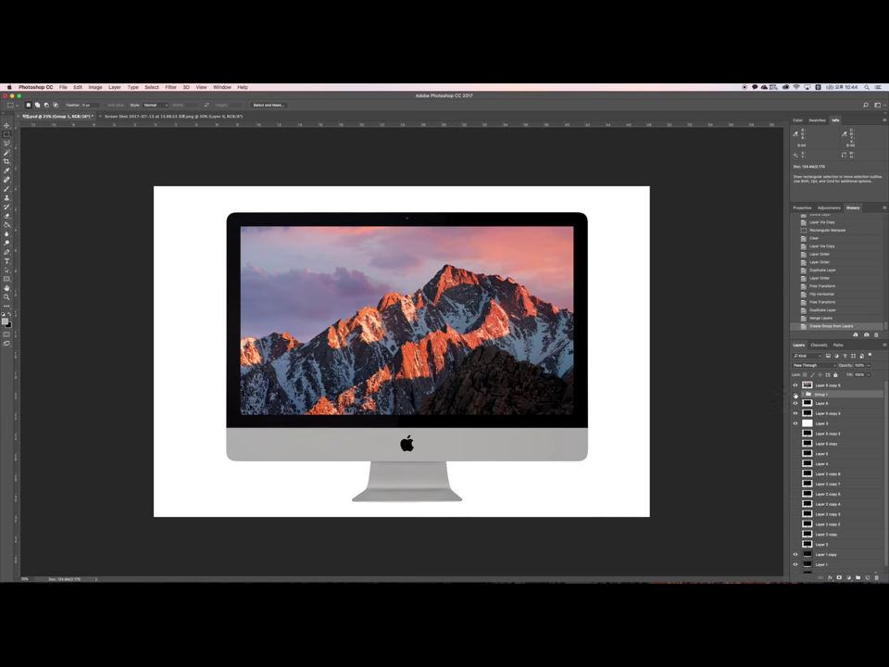
Step: Hide the group of originals and toggle the merged layer's visibility to compare the iMac with and without the wallpaper
click(794, 394)
click(794, 393)
click(795, 393)
click(794, 394)
click(794, 394)
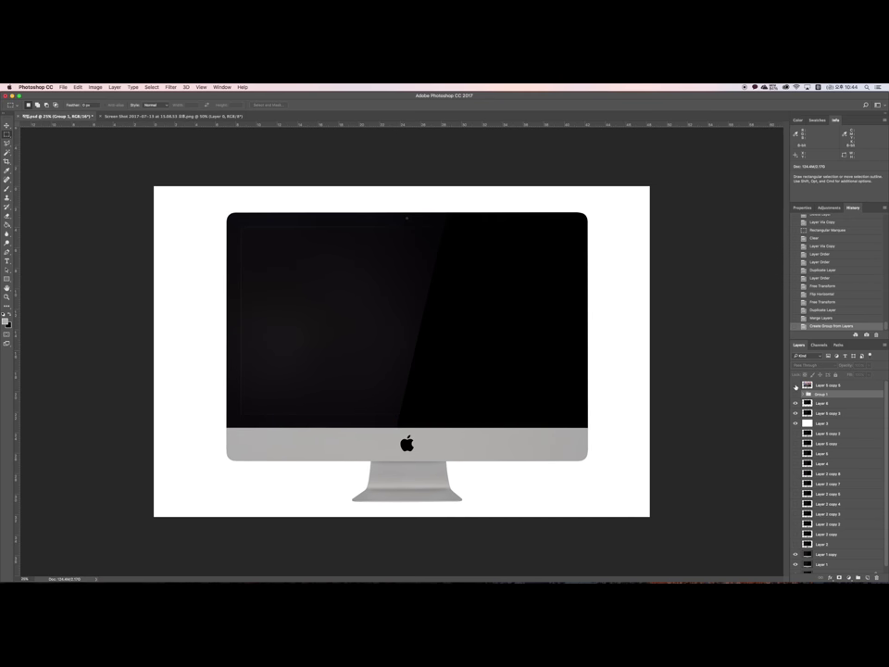
click(794, 386)
click(794, 386)
click(793, 385)
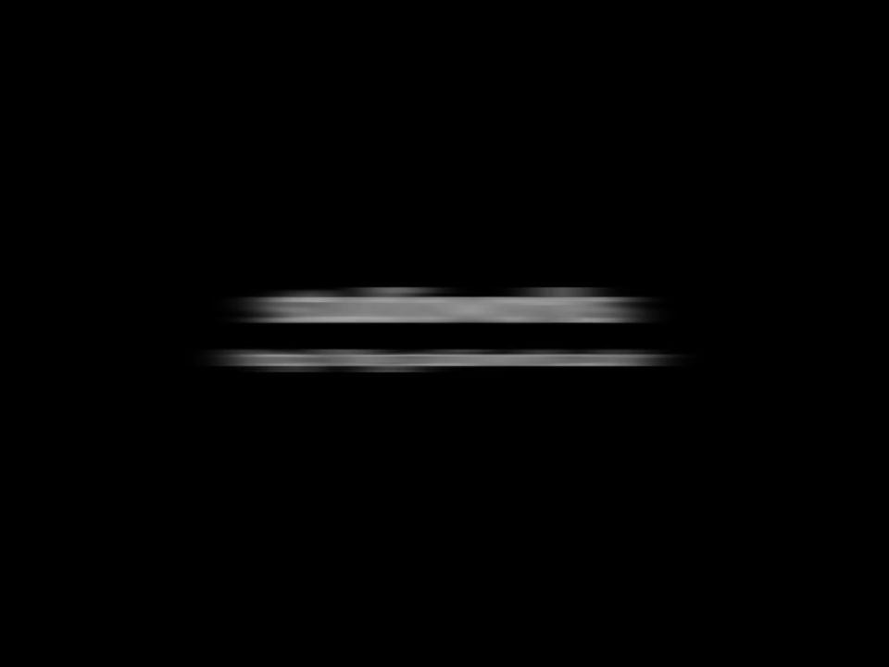